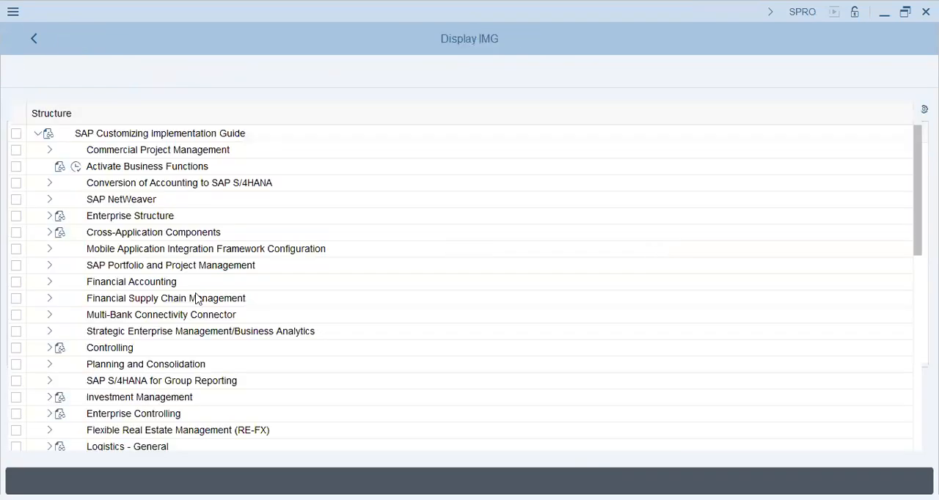
- Open the Personnel Areas overview from the Human Resources Management definitions under Enterprise Structure and locate the ADOC Abu Dhabi entry
left_click(50, 216)
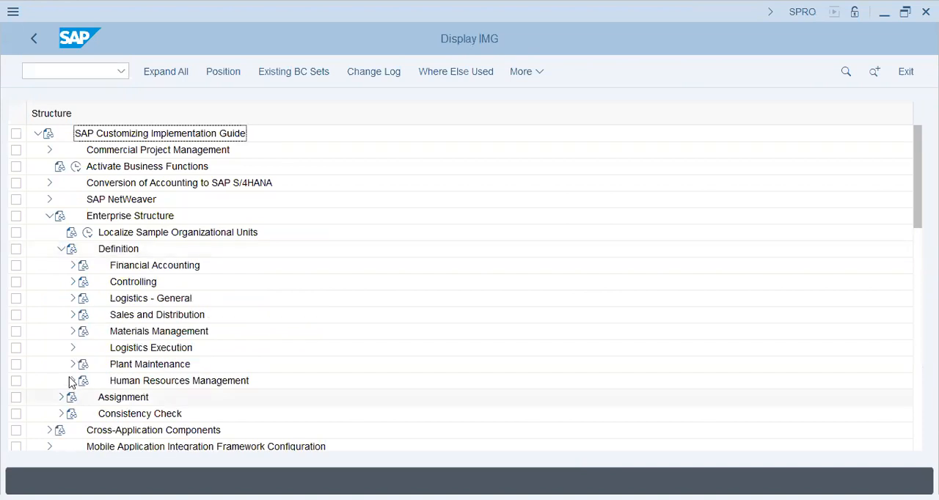
left_click(72, 382)
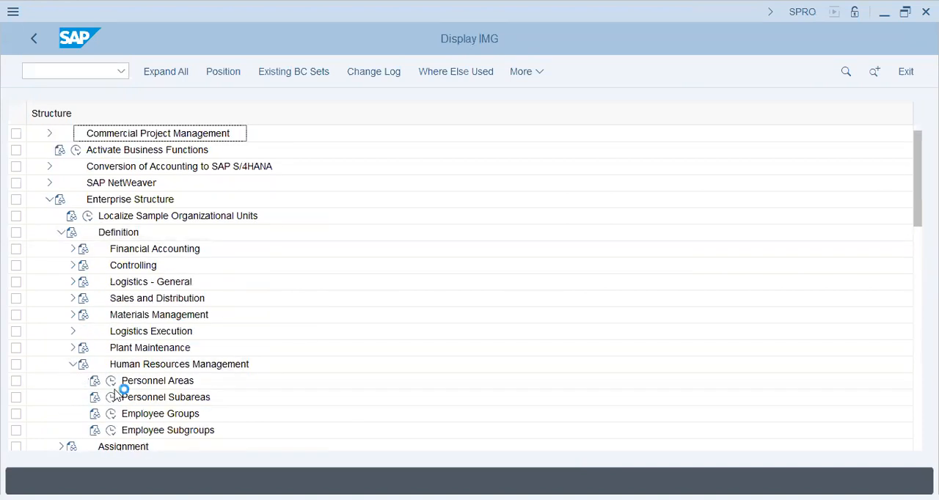
left_click(111, 382)
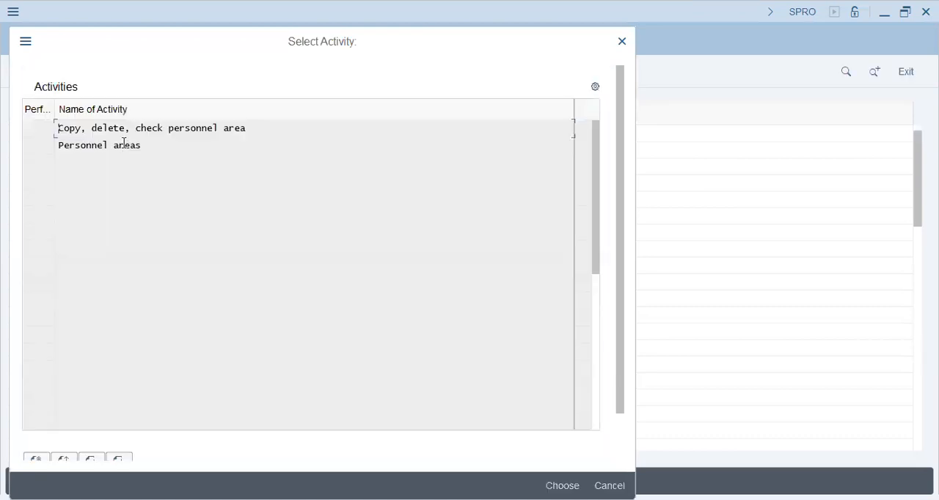
double_click(126, 149)
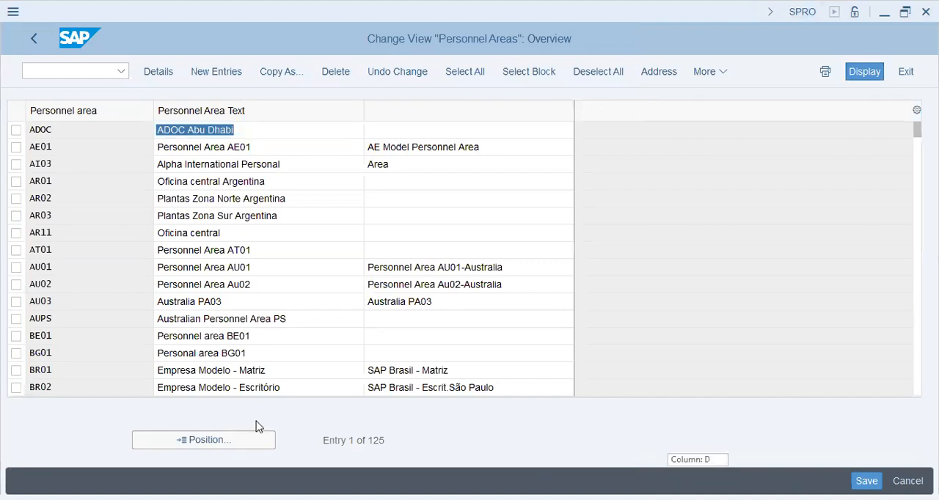
left_click(290, 129)
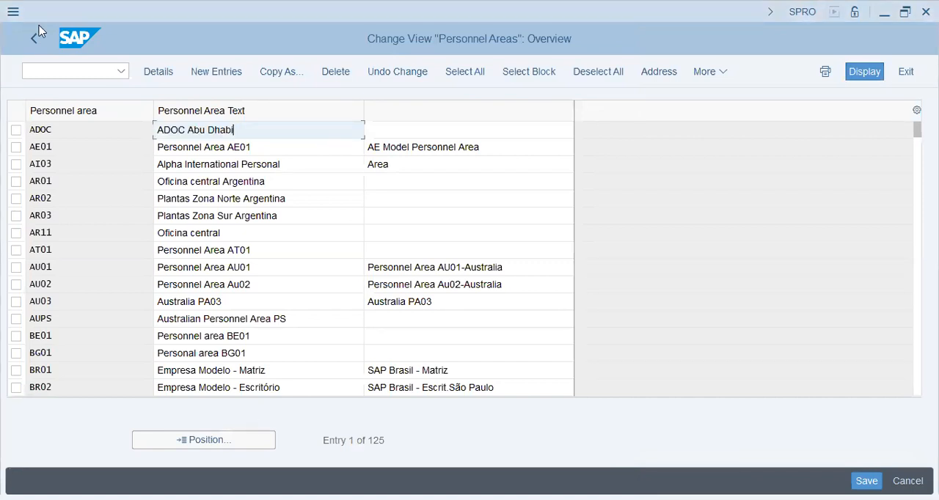
- Leave the personnel areas and open the personnel subareas activity with ADOC as the work area
left_click(35, 42)
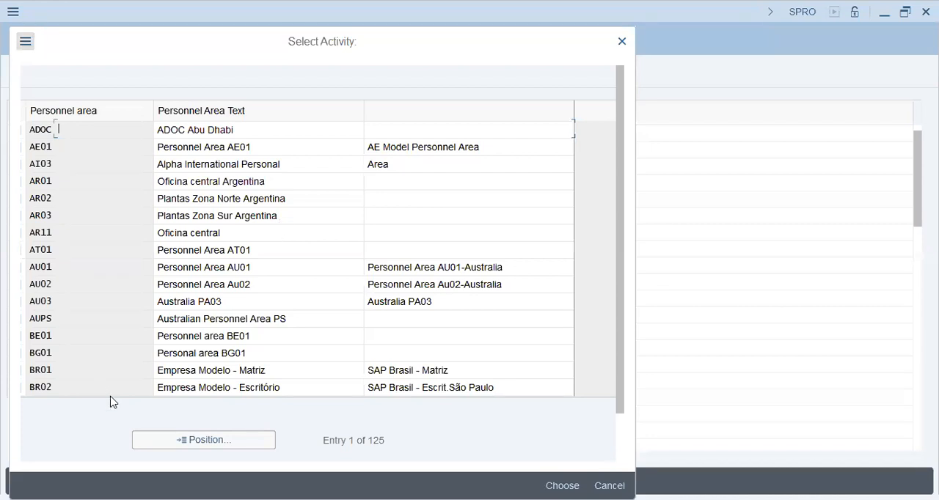
double_click(269, 213)
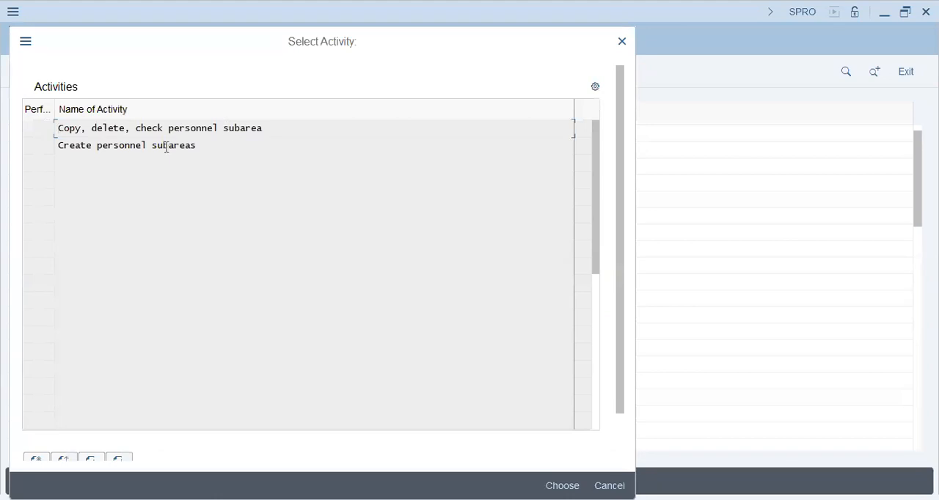
key("Return")
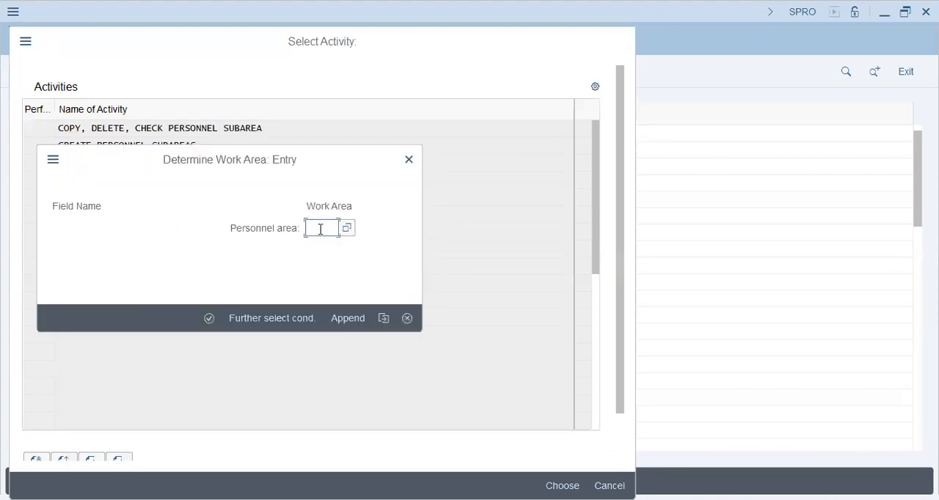
type("adoc")
key("Return")
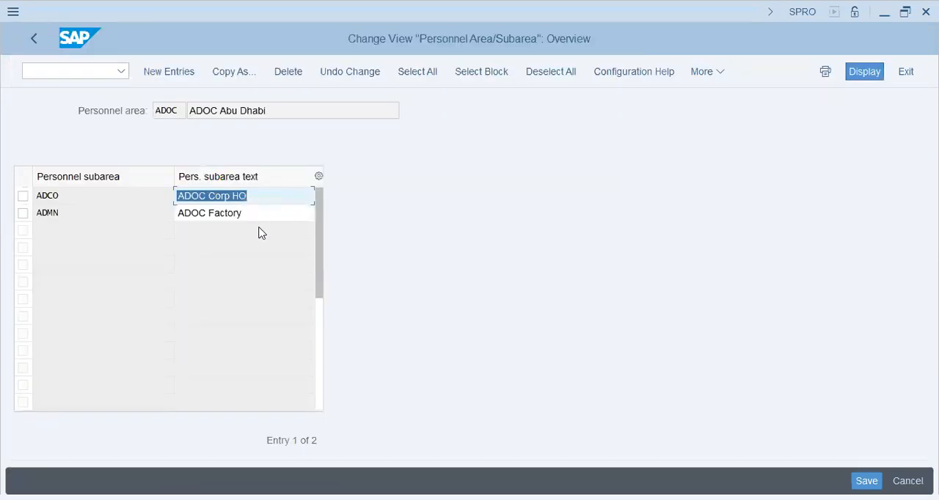
- Examine the codes and texts of the personnel subareas ADCO and ADMN defined for ADOC
left_click(257, 213)
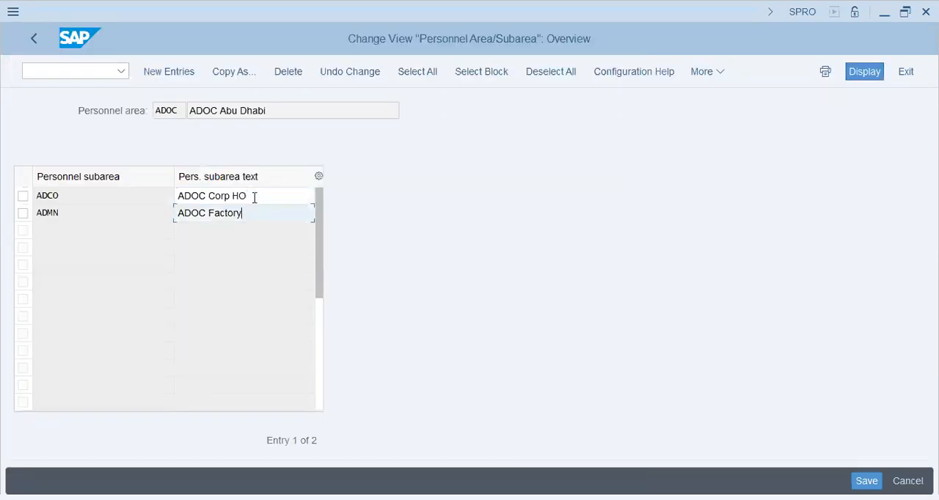
key("Up")
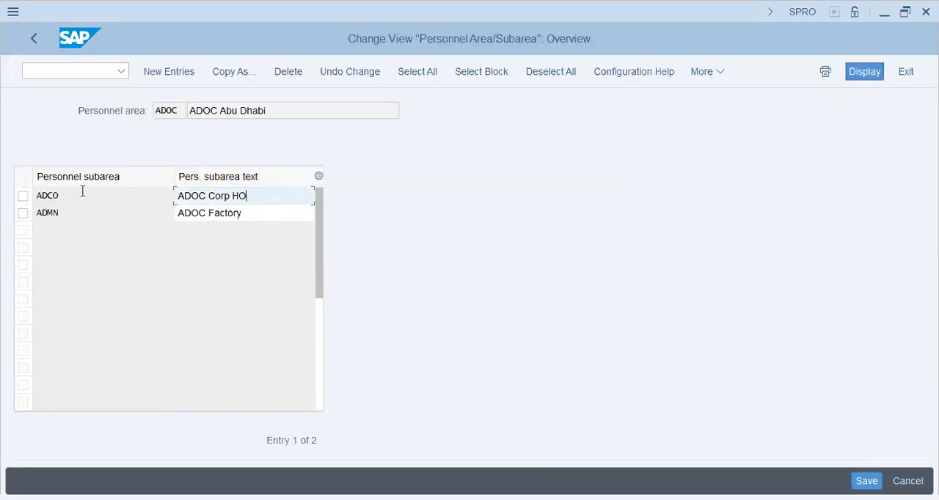
left_click(76, 215)
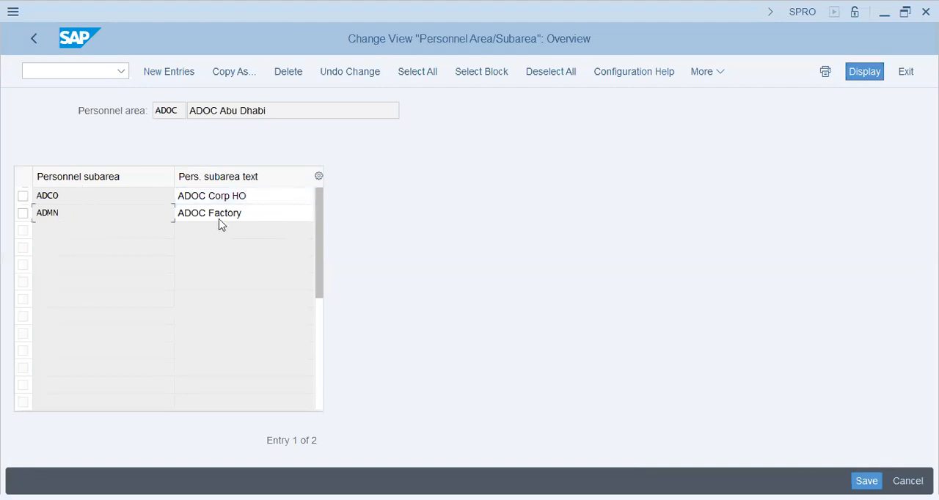
left_click(261, 212)
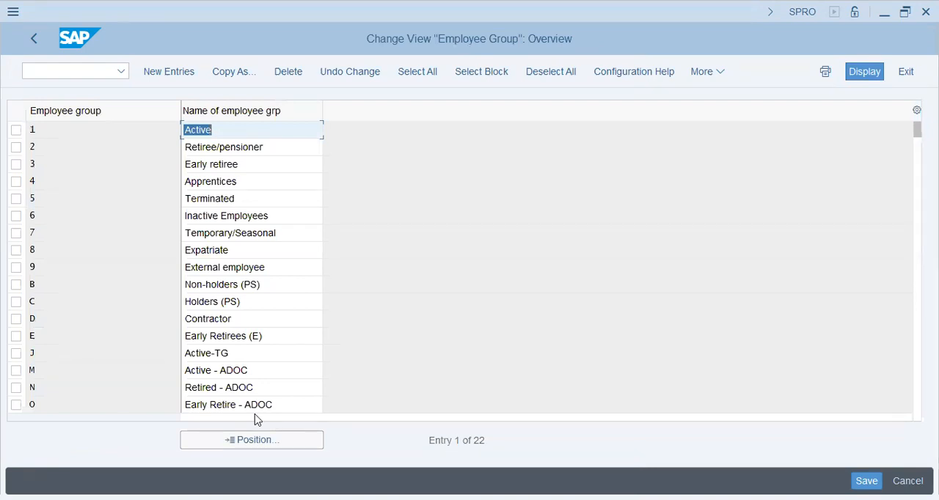
- Examine the ADOC entries M, N and O in the employee group overview
left_click(245, 388)
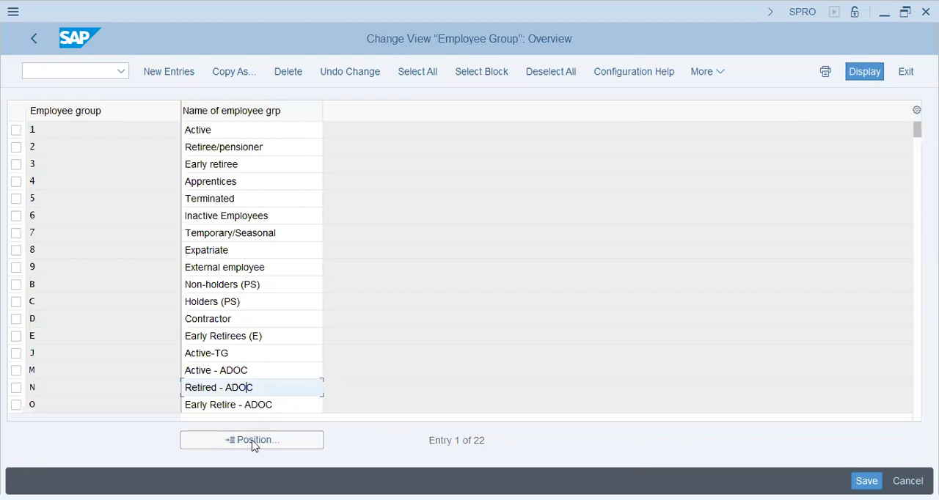
key("Down")
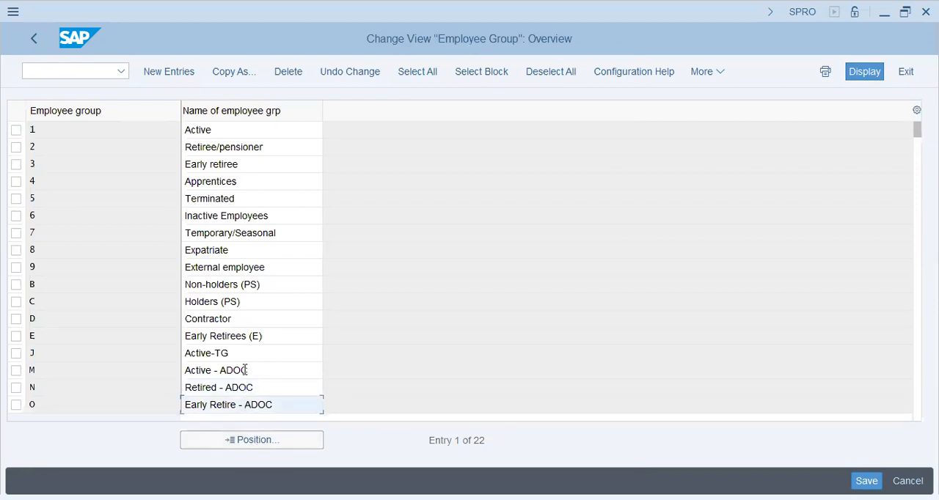
key("alt+Tab")
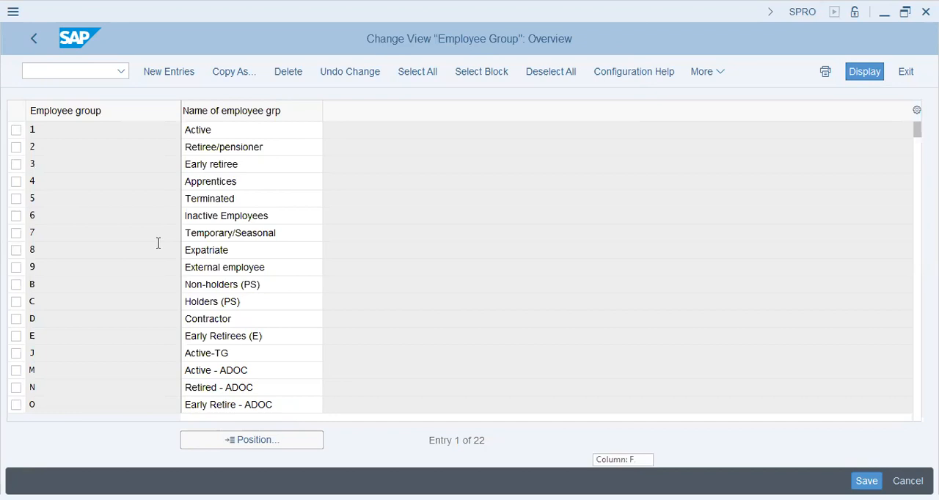
- Open the employee subgroup overview, position the list at subgroup WH and examine the ADOC subgroups WH and WS
left_click(34, 41)
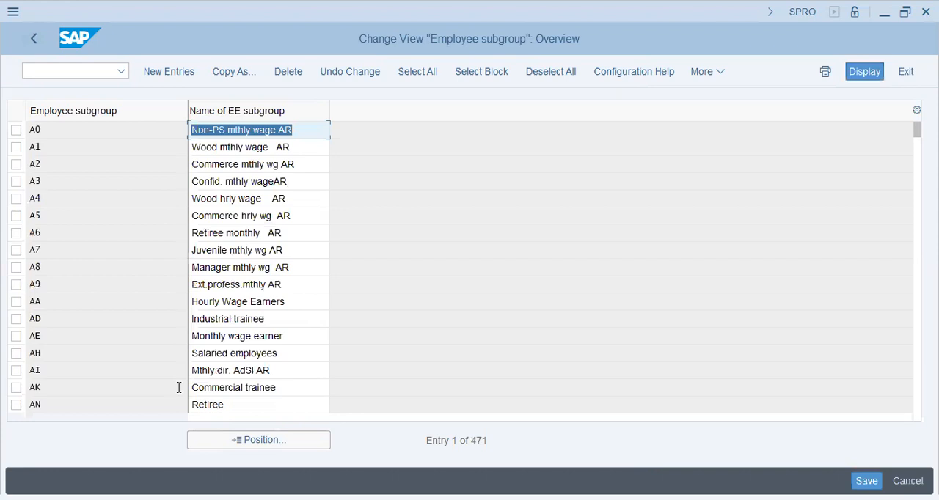
left_click(242, 439)
left_click(242, 439)
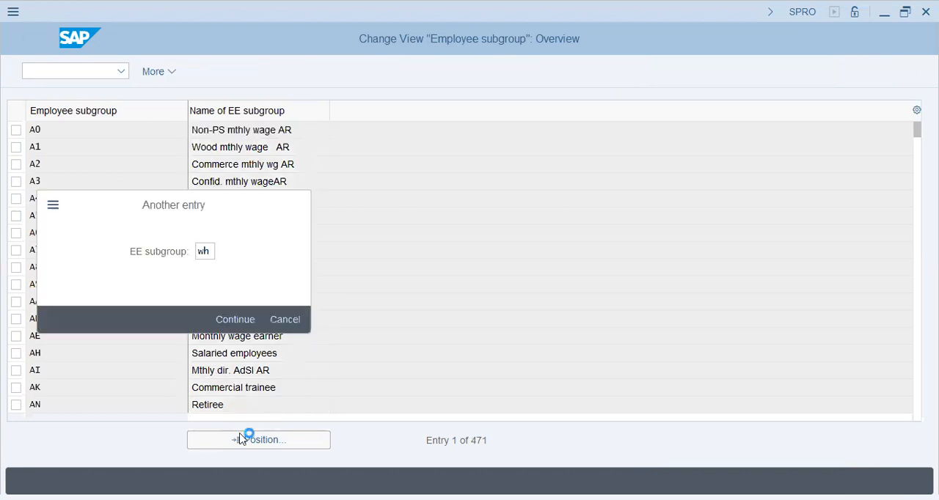
key("Escape")
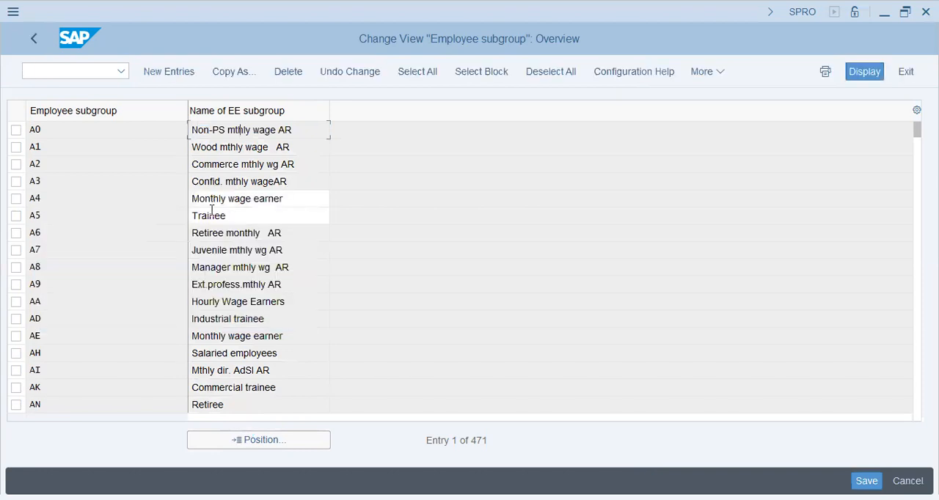
left_click_drag(194, 130, 258, 155)
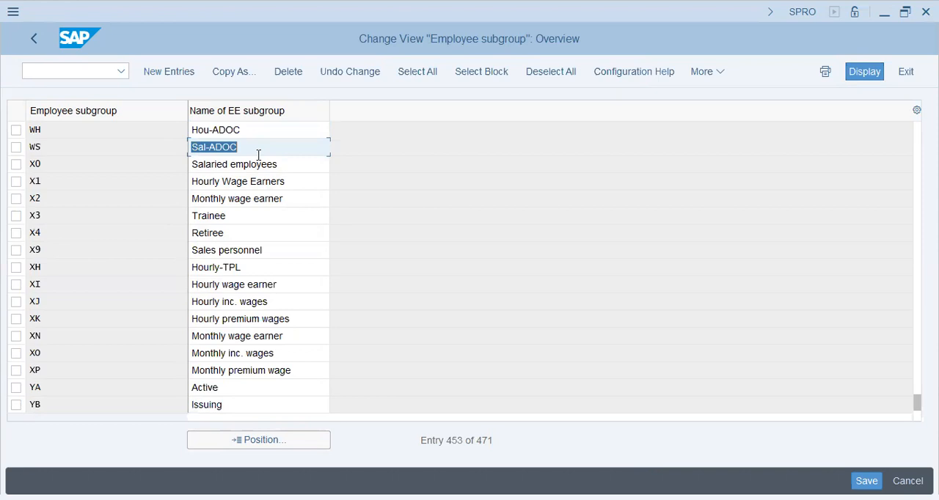
key("alt+Tab")
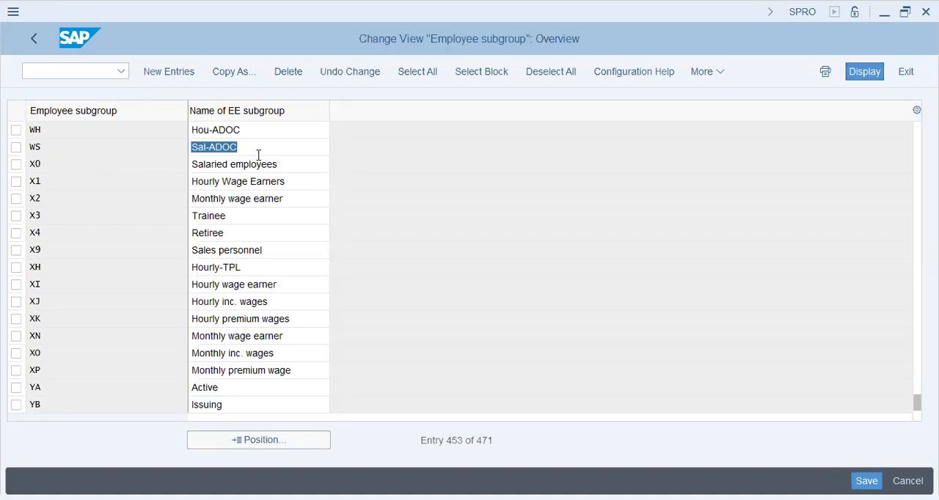
- Open the Financial Accounting assignment of company codes to companies, look up company code ADOC, and return to the implementation guide
left_click(27, 39)
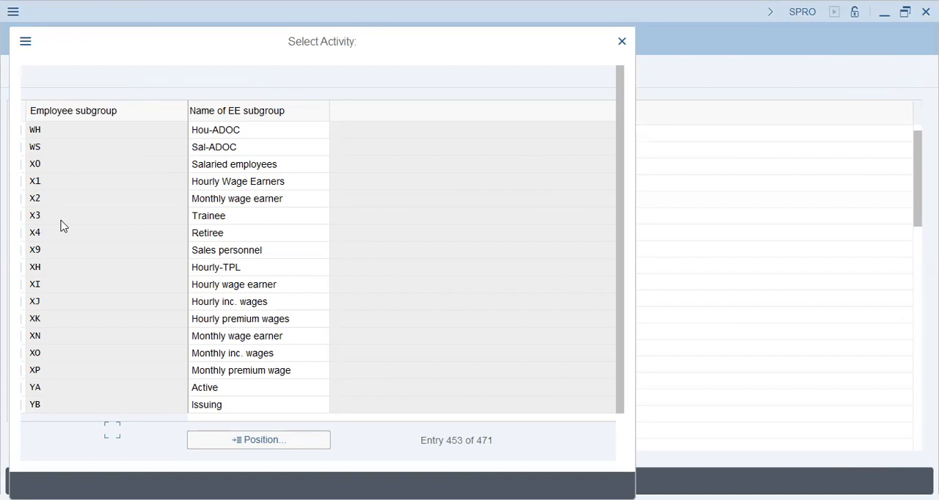
double_click(107, 286)
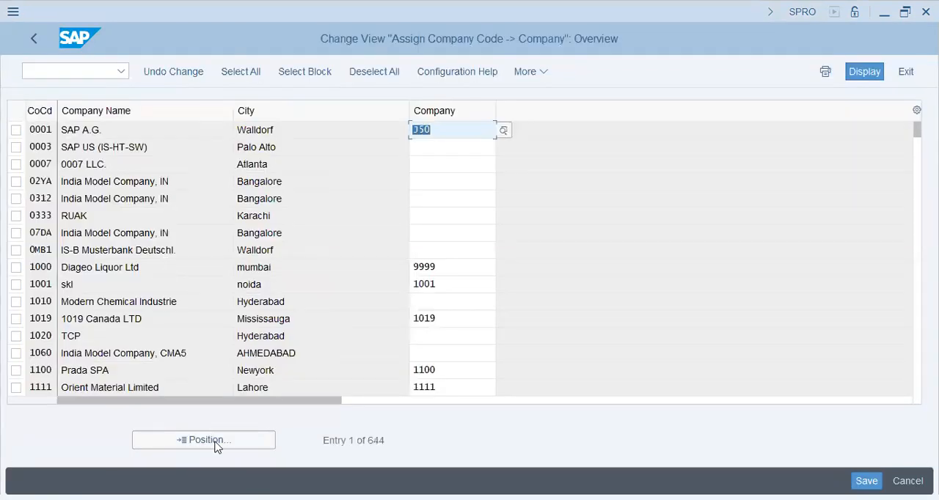
left_click(218, 445)
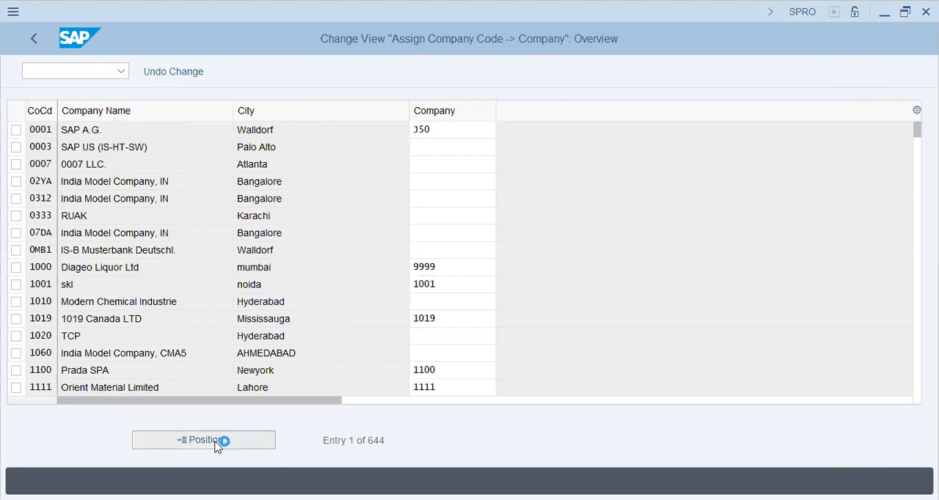
type("doc")
key("Return")
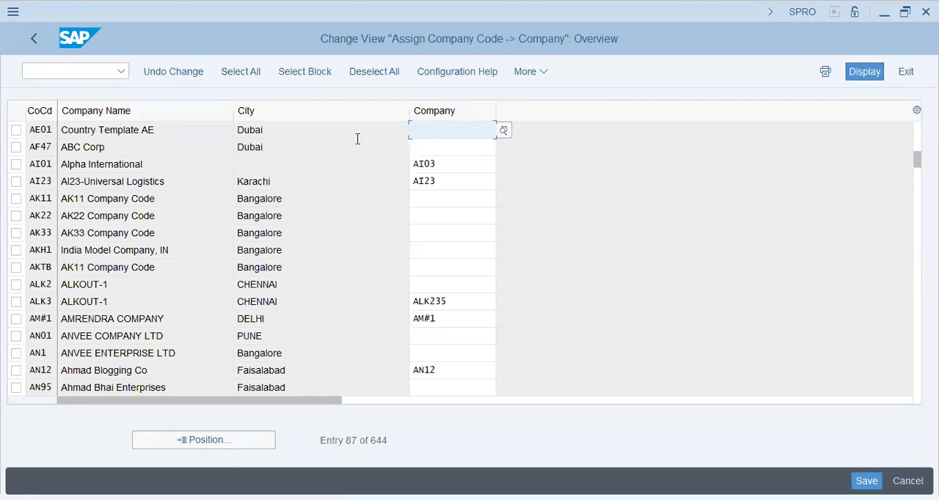
left_click(32, 41)
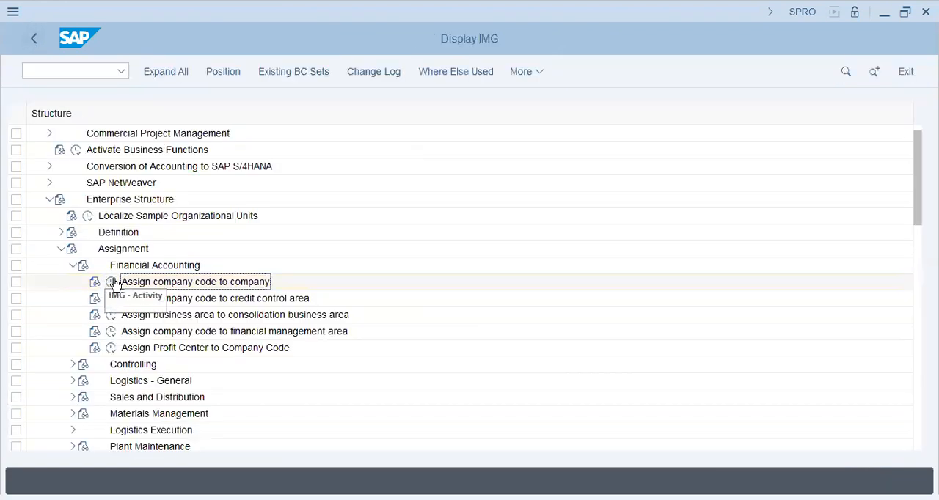
- Reopen the company code to company assignment and position the list at company code ADOC again
left_click(108, 284)
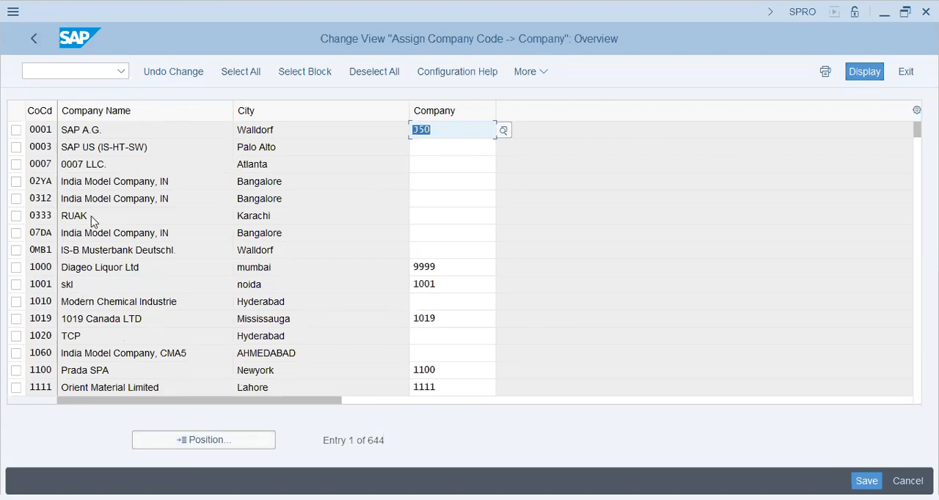
left_click(200, 443)
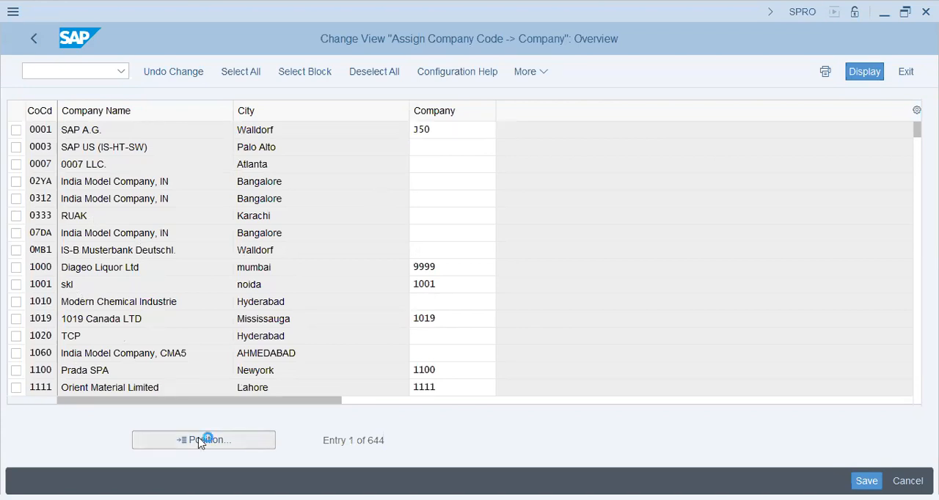
type("ado")
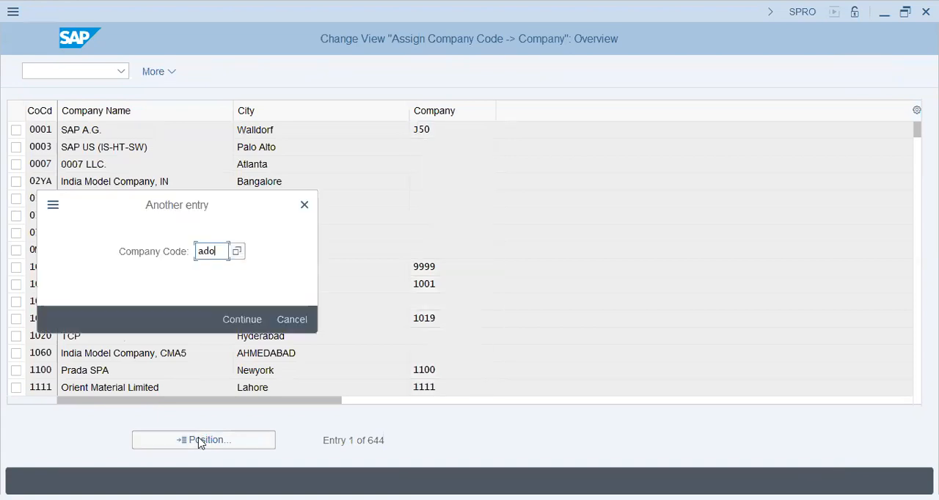
type("c")
key("Return")
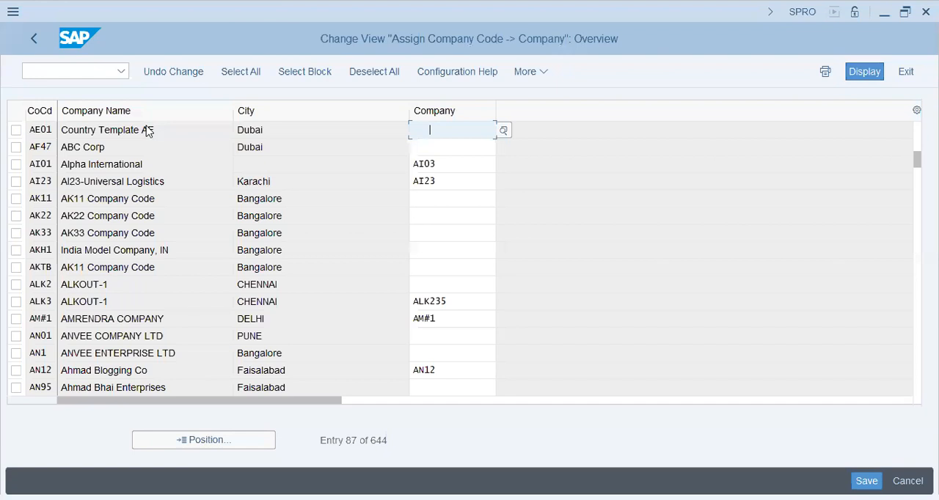
- Browse the neighbouring company codes in the assignment list for an ADOC entry
left_click(299, 147)
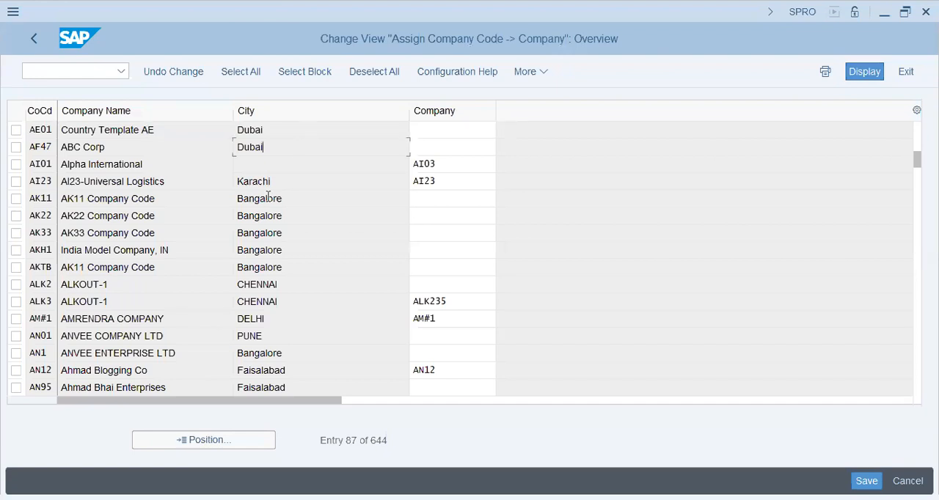
scroll(269, 197, "down", 3)
scroll(269, 197, "up", 1)
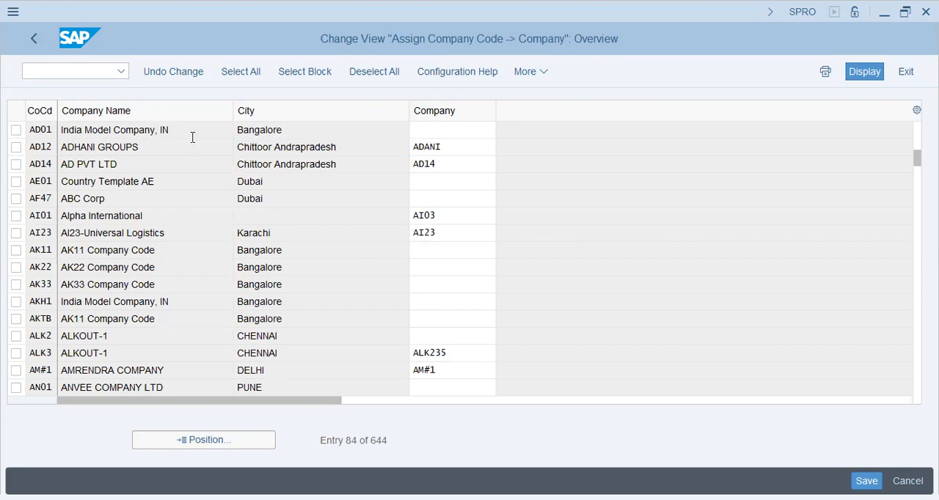
scroll(192, 137, "up", 1)
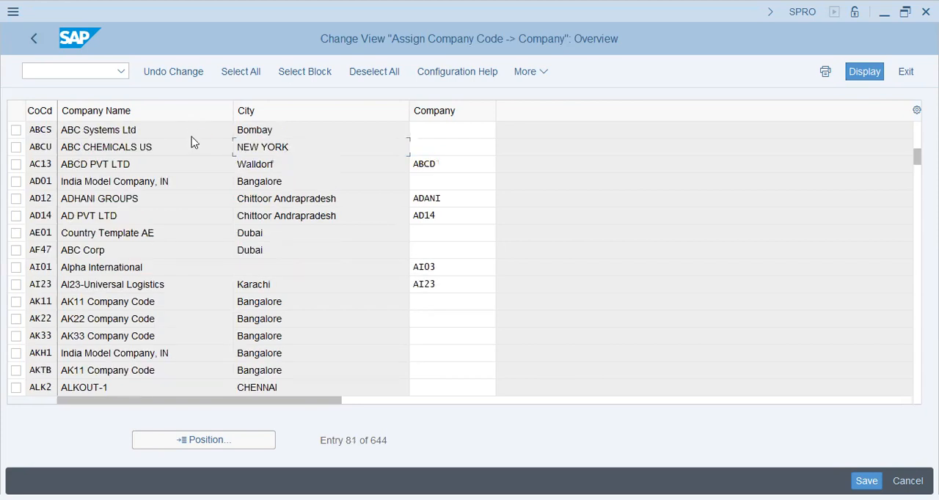
scroll(192, 137, "up", 1)
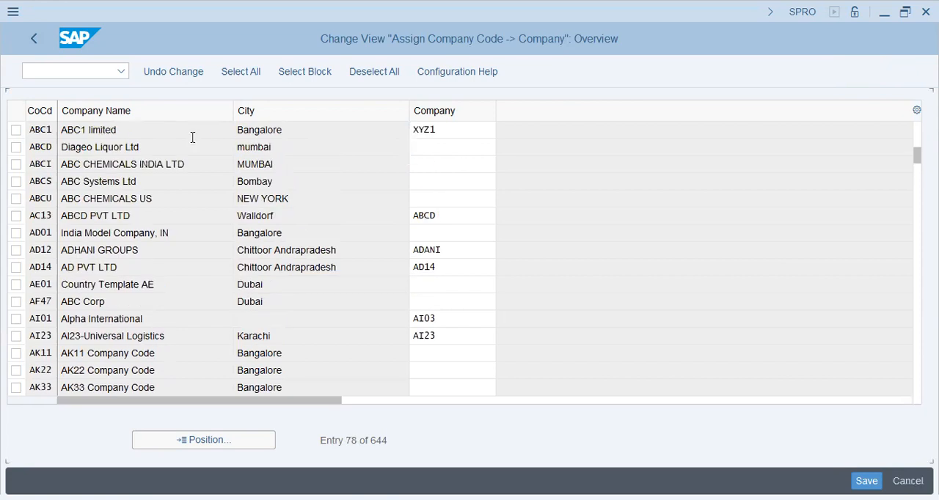
scroll(193, 137, "up", 1)
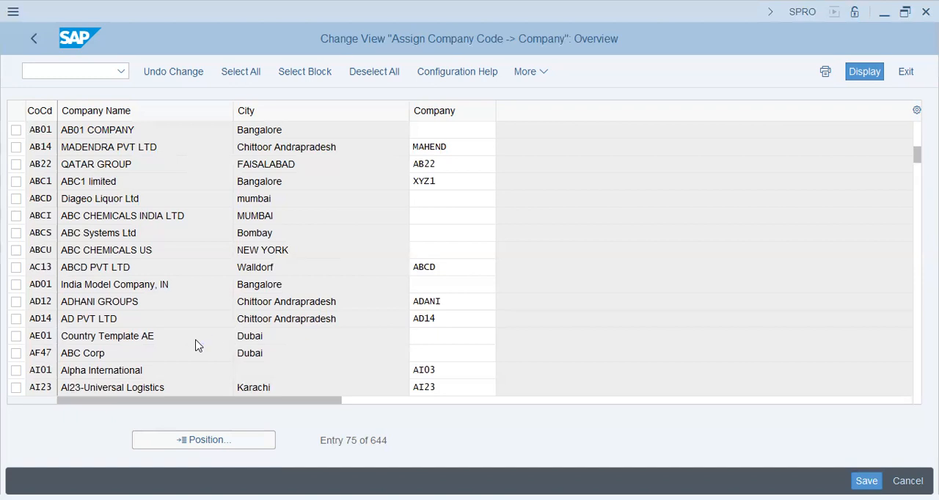
- Open the Transport Organizer request list with transaction SE10 and examine the customizing task of the H53 - ADOC - HCM Config request
scroll(161, 251, "down", 1)
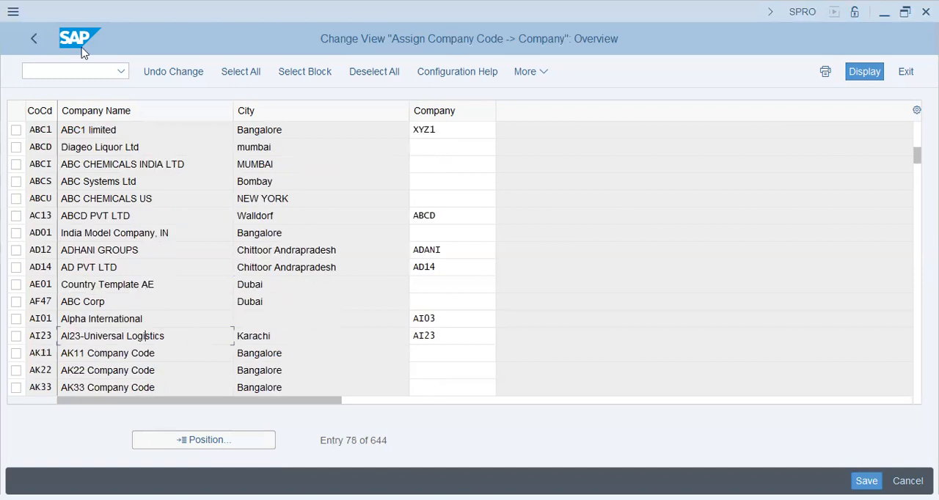
left_click(83, 74)
type("/nse10")
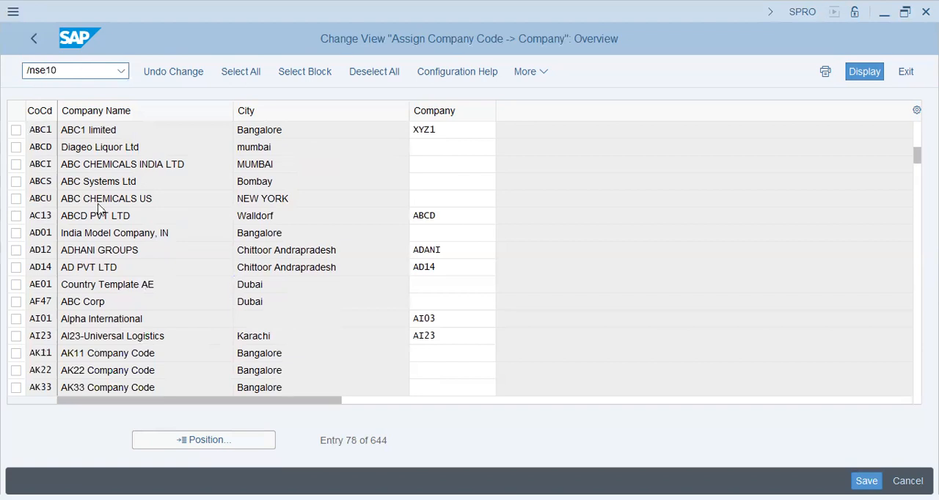
key("Return")
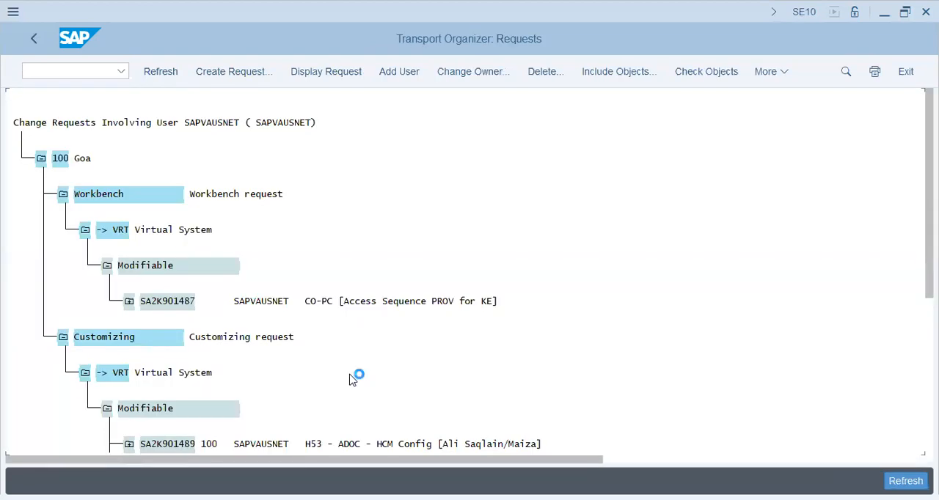
scroll(356, 432, "down", 1)
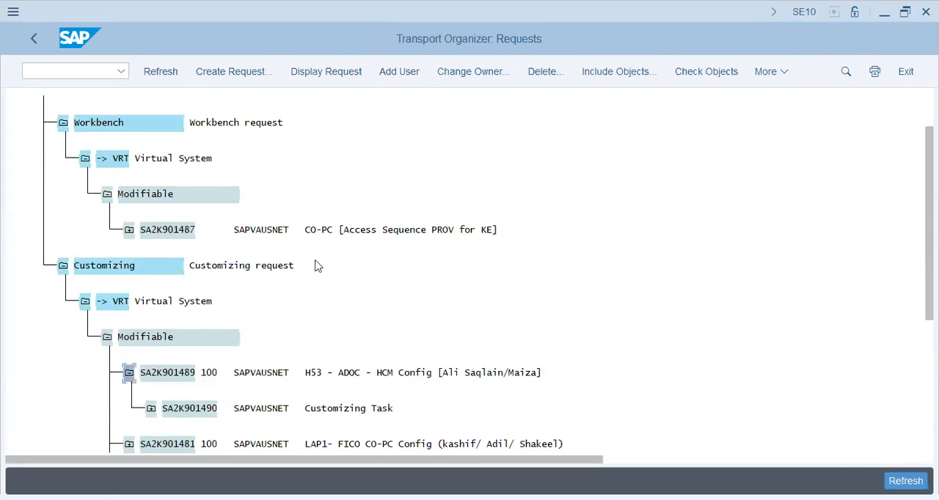
left_click(152, 410)
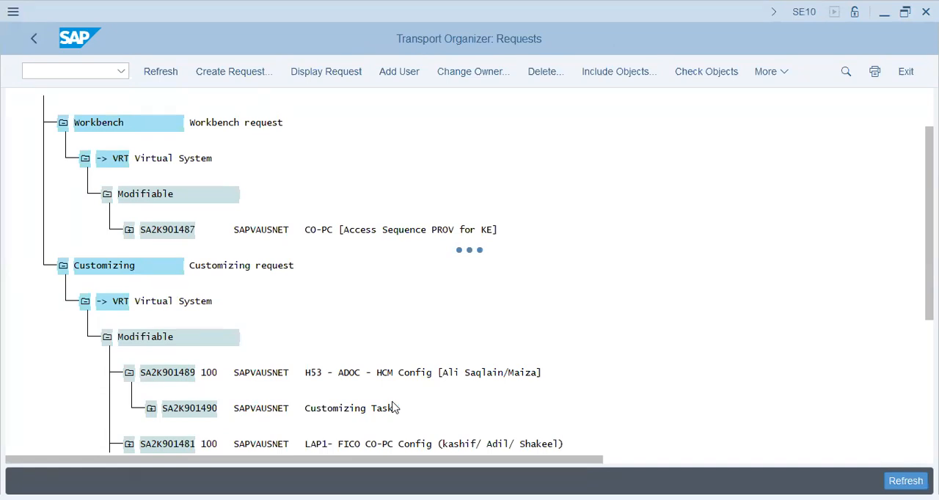
left_click(320, 408)
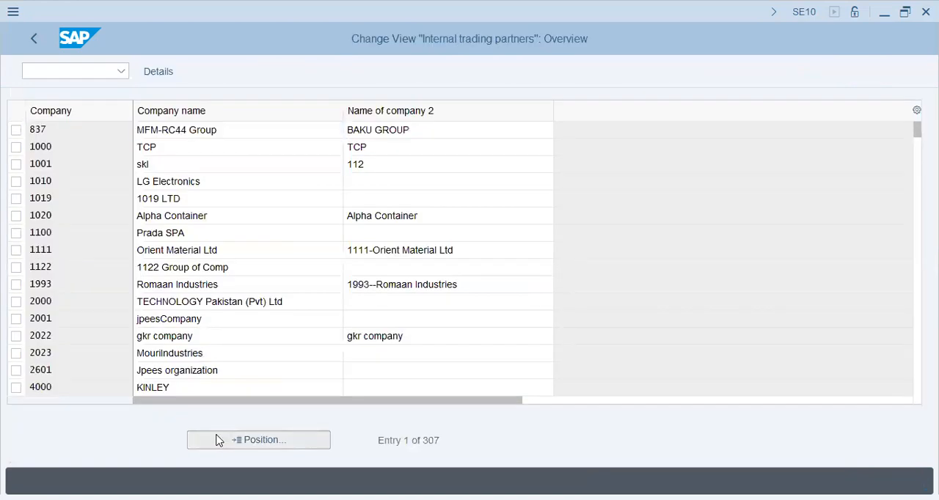
- Correct company H53's second name to H53 - ADOC in the internal trading partners view and save it to the H53 - ADOC - HCM Config request
left_click(217, 440)
type("3")
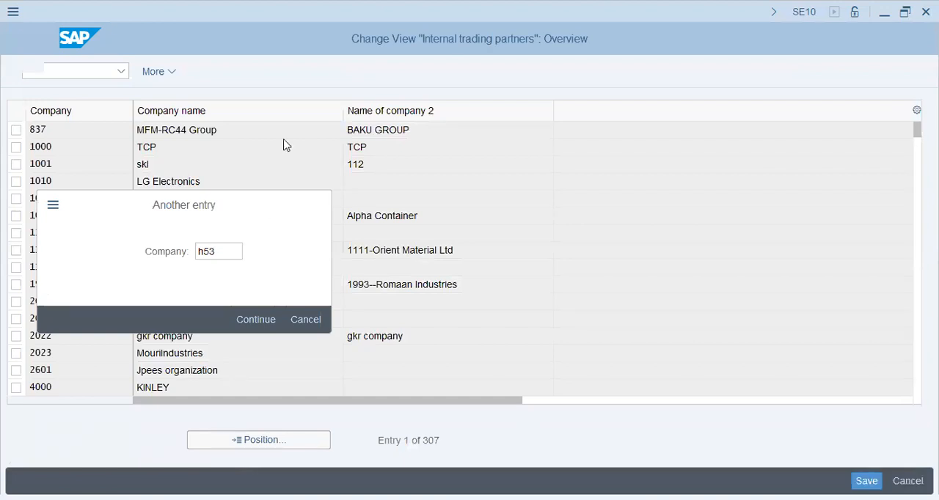
key("Return")
left_click(452, 132)
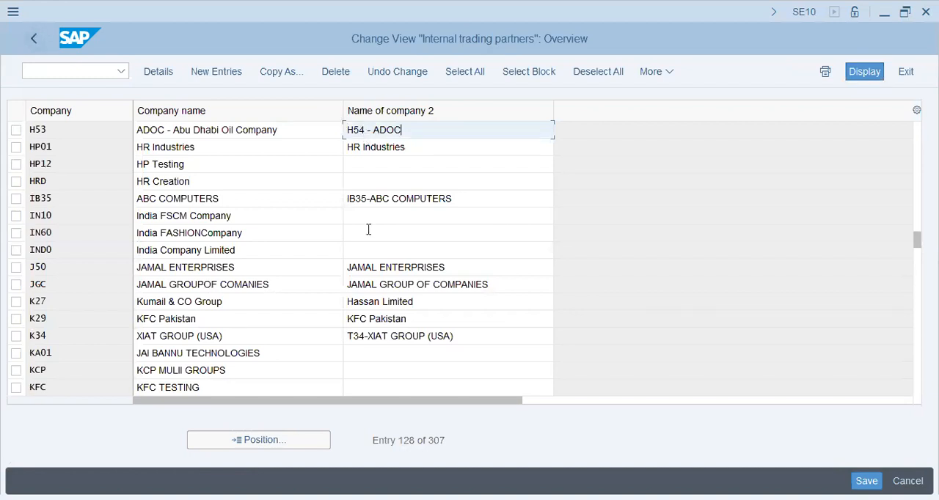
key("Left")
key("Left")
key("Left")
key("Left")
key("Left")
key("Left")
key("Left")
key("BackSpace")
type("3")
left_click(867, 482)
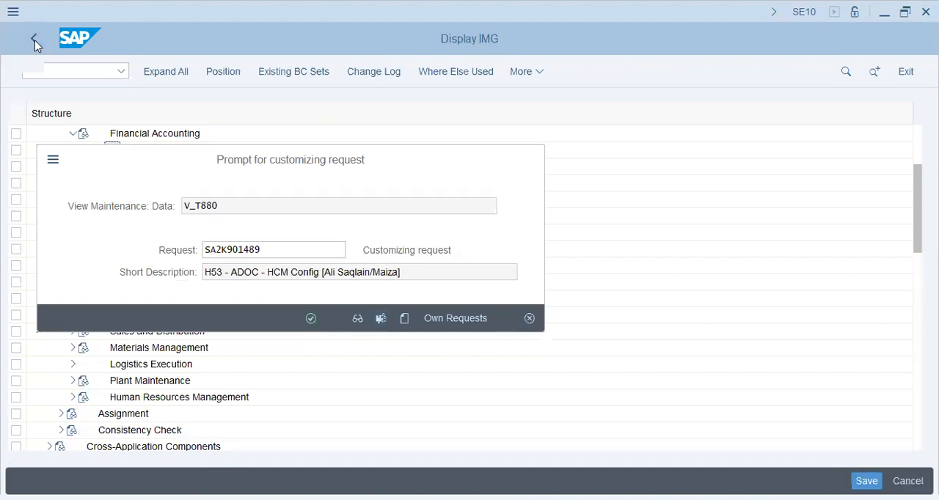
key("Return")
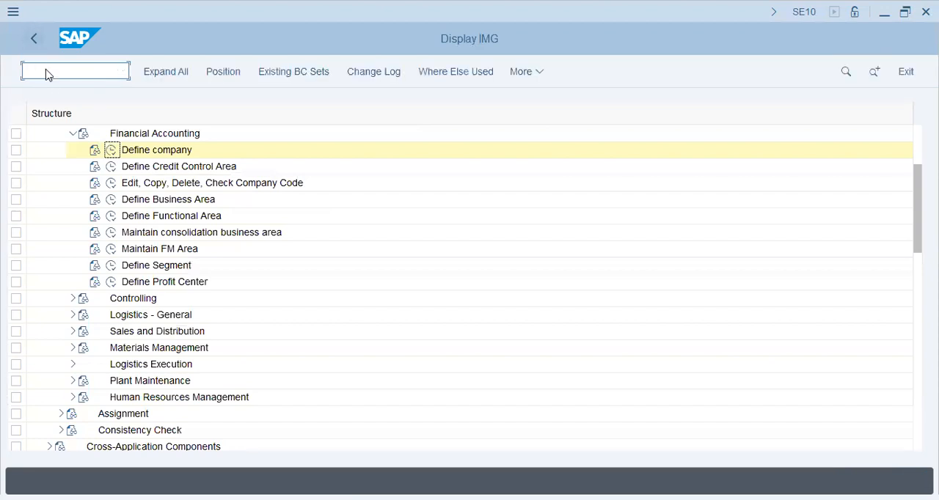
- Open the SAP Reference IMG with transaction SPRO and start the Enterprise Structure assignment of company code to company for Financial Accounting
type("/nspro")
key("Return")
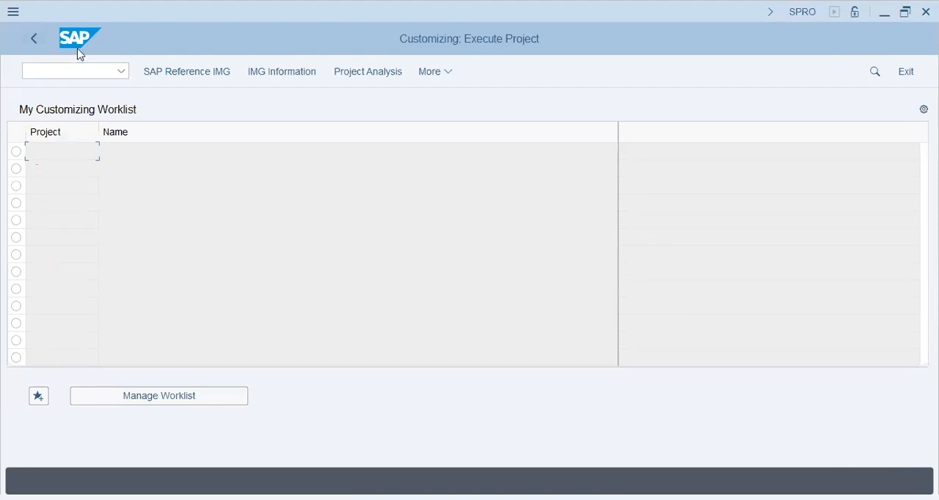
left_click(187, 74)
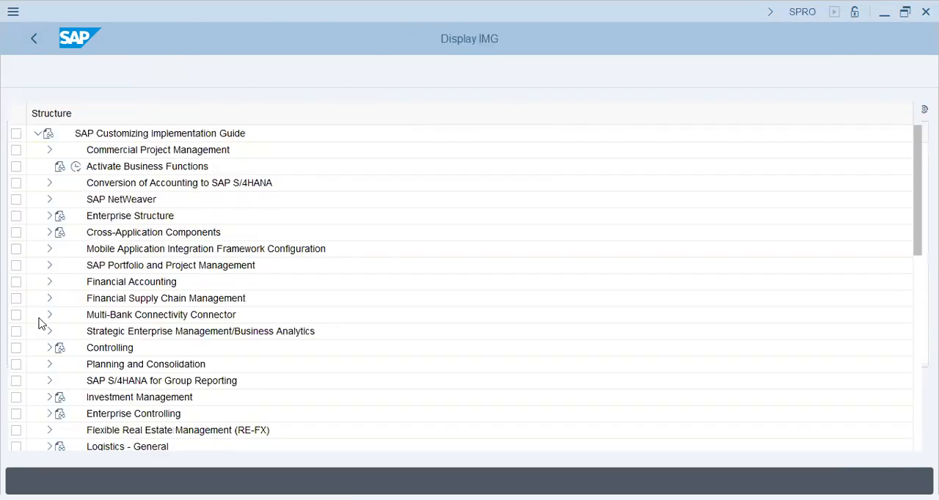
left_click(47, 218)
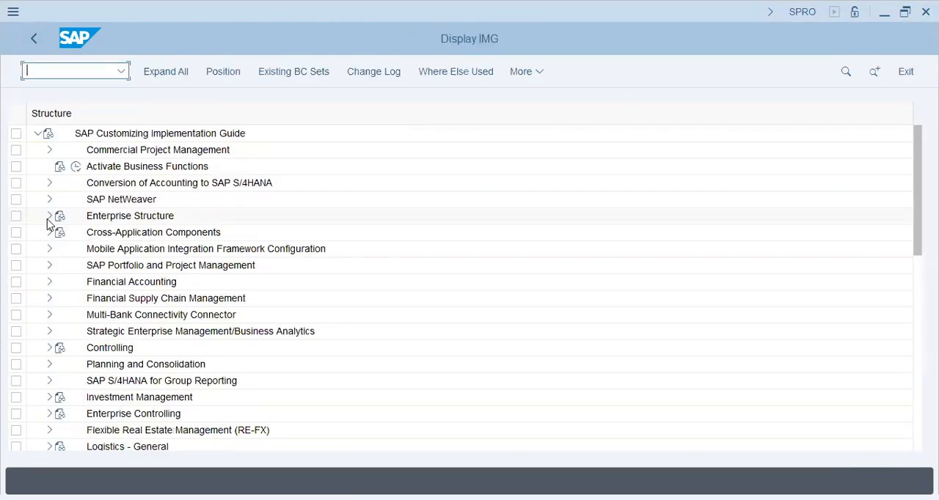
left_click(61, 265)
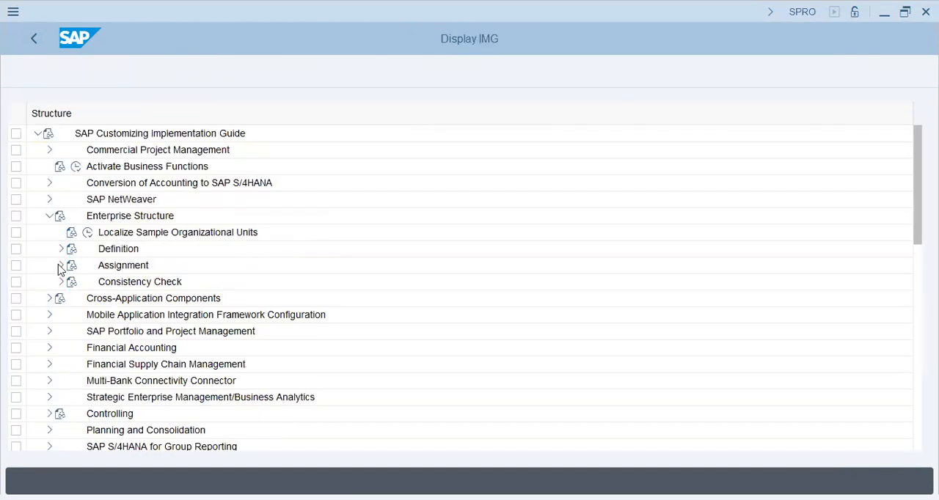
left_click(73, 283)
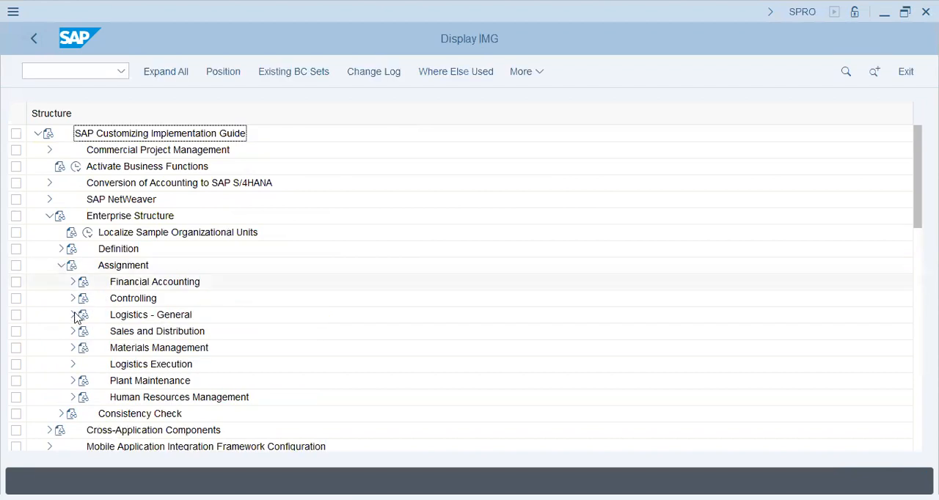
left_click(111, 301)
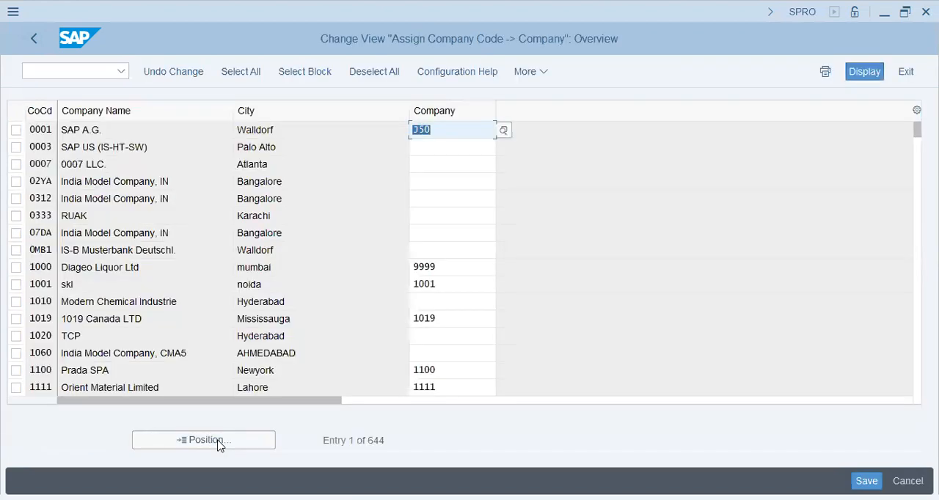
- Assign company H53 to company code H53C, save it to the H53 - ADOC - HCM Config request, and return to the implementation guide
left_click(220, 445)
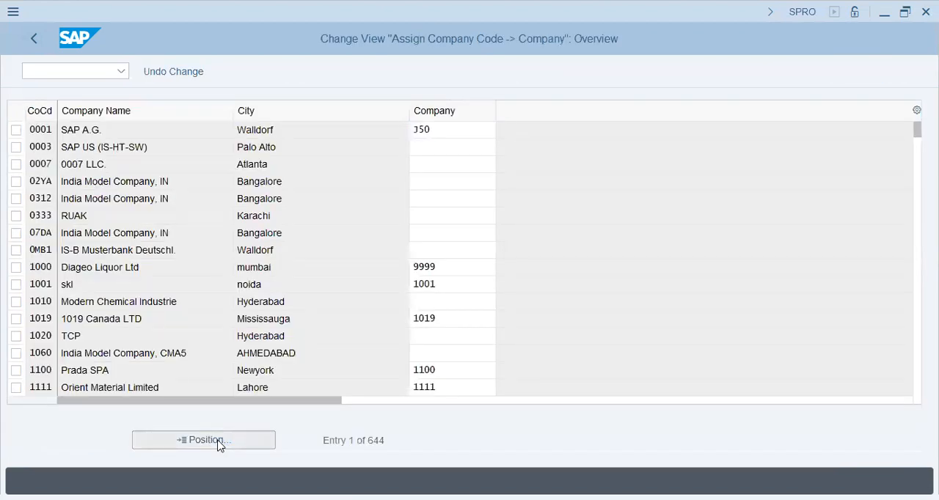
type("h53")
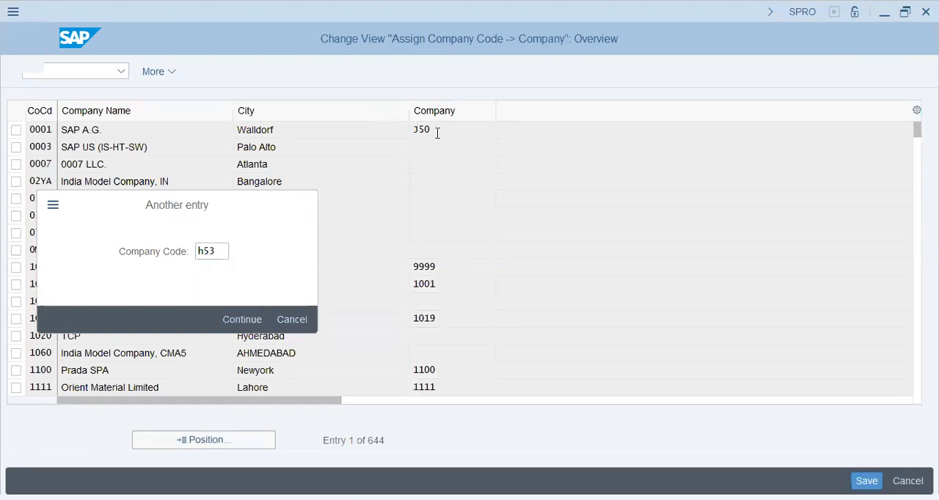
key("Return")
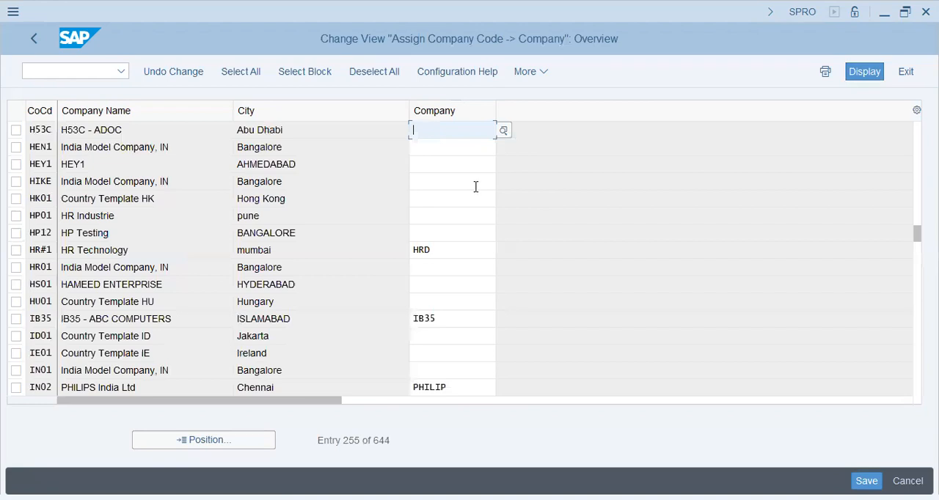
type("H53")
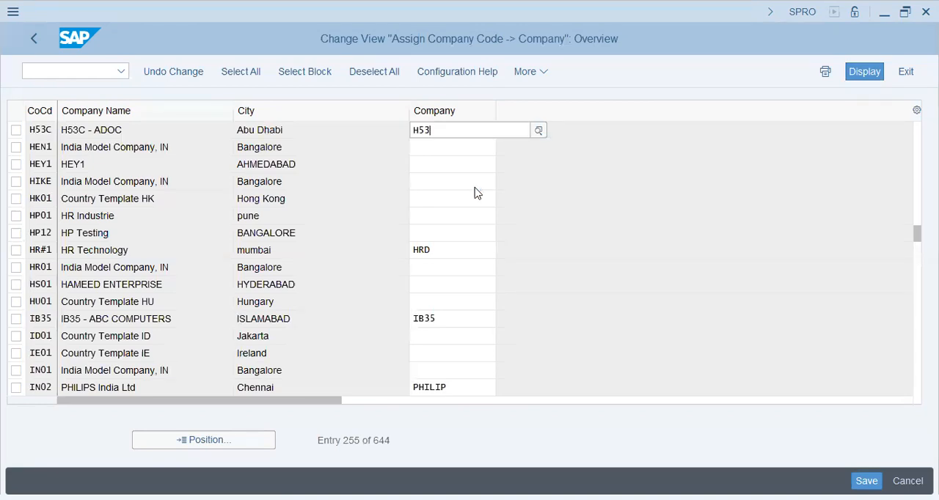
key("Return")
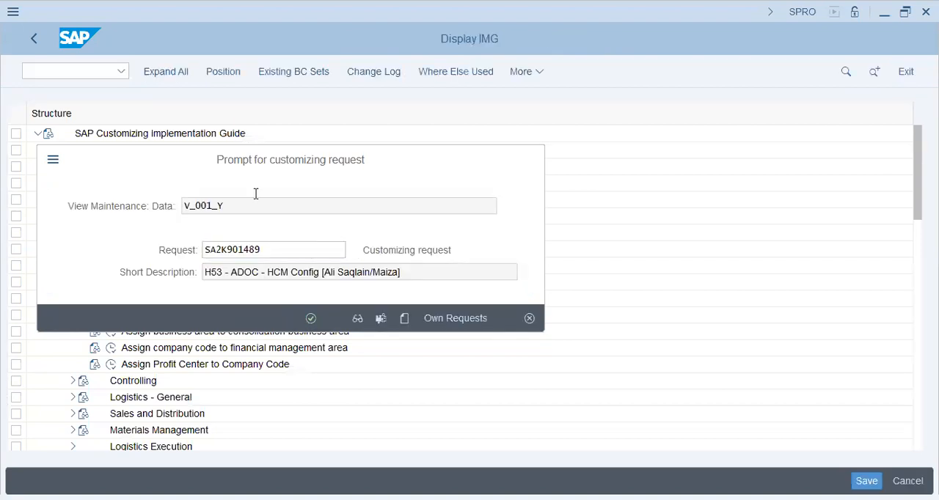
key("Return")
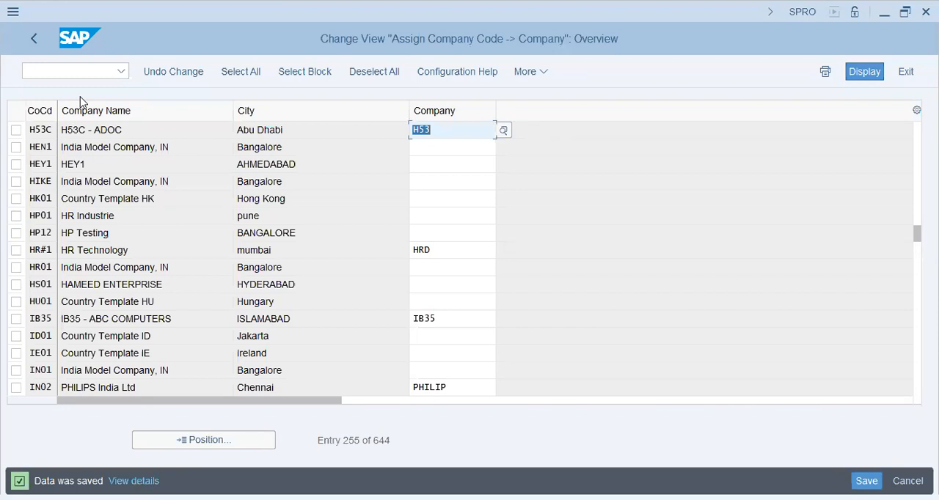
key("F3")
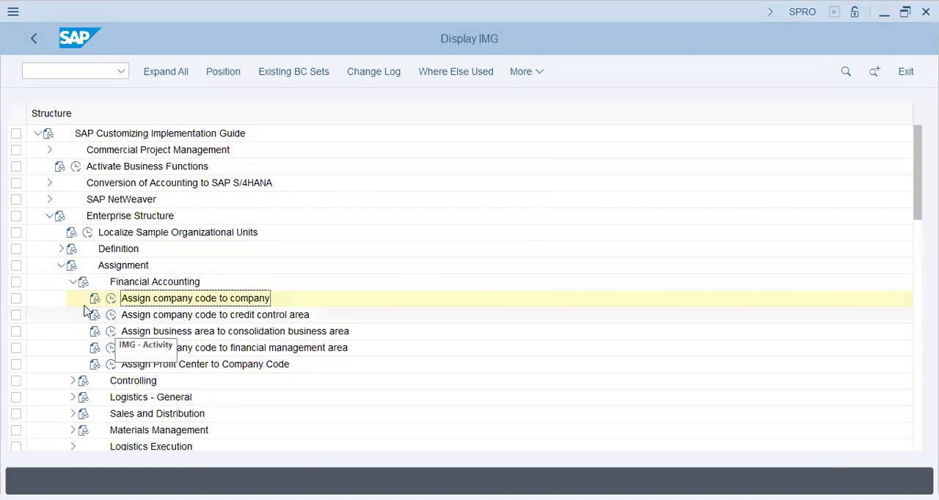
- Open Maintain Controlling Area under the Enterprise Structure definition for Controlling, view the controlling areas overview, and return to the implementation guide
left_click(71, 284)
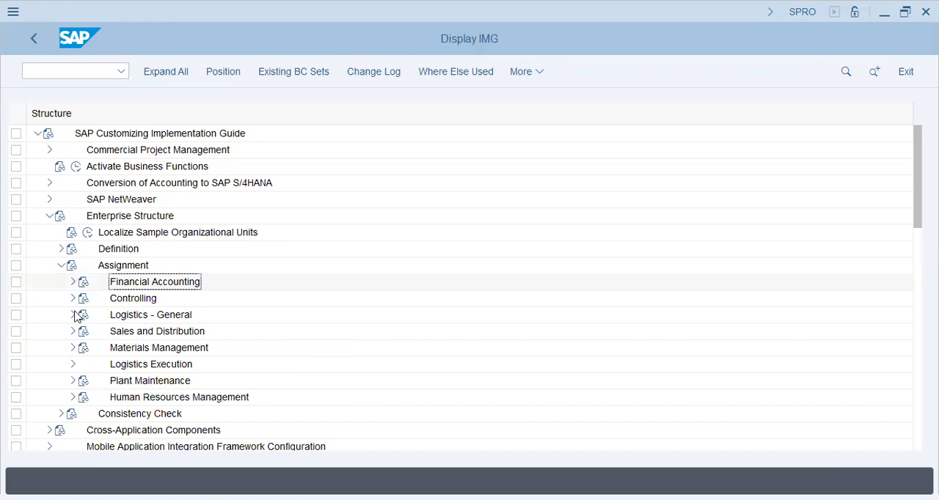
left_click(73, 299)
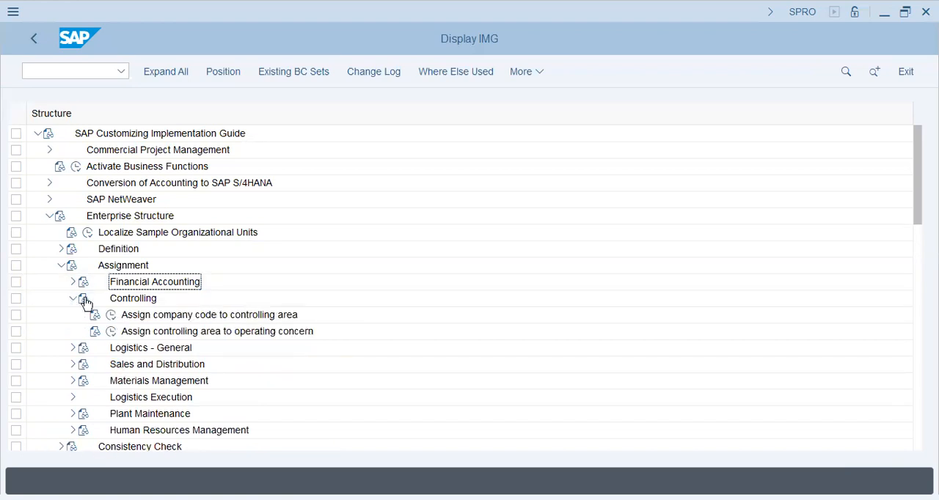
left_click(61, 250)
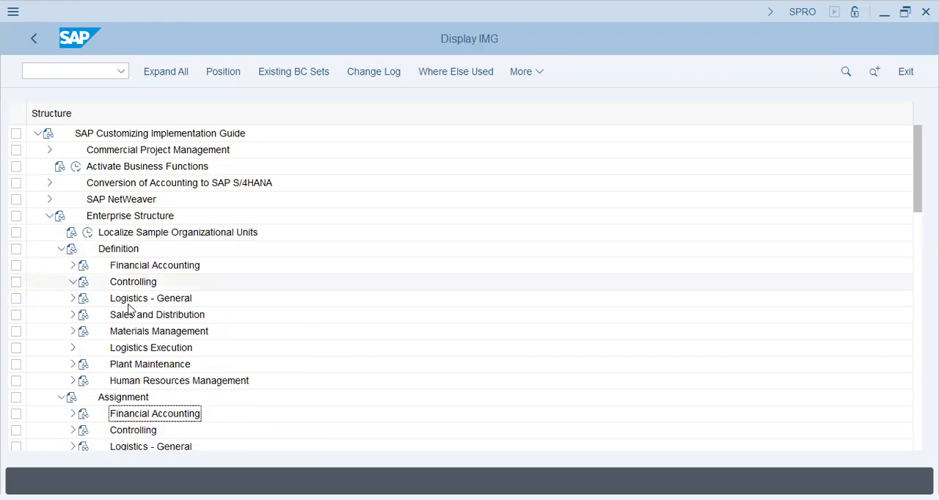
left_click(112, 302)
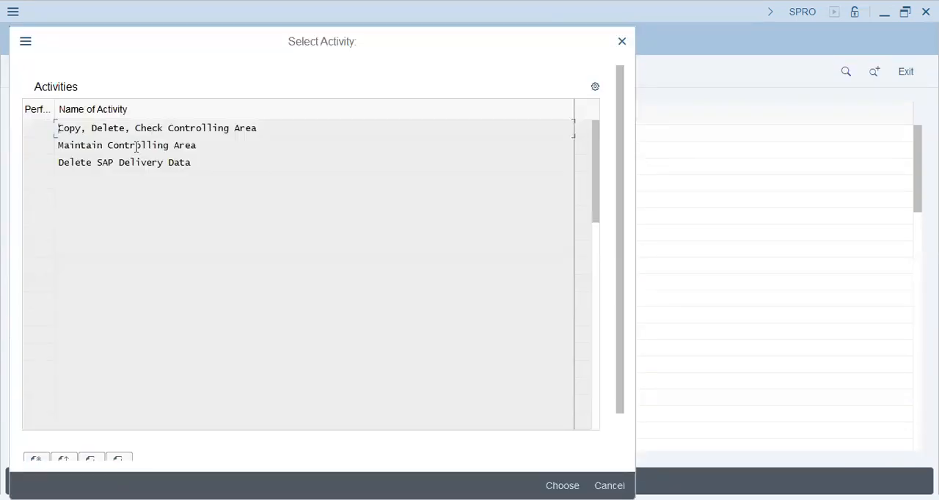
double_click(137, 146)
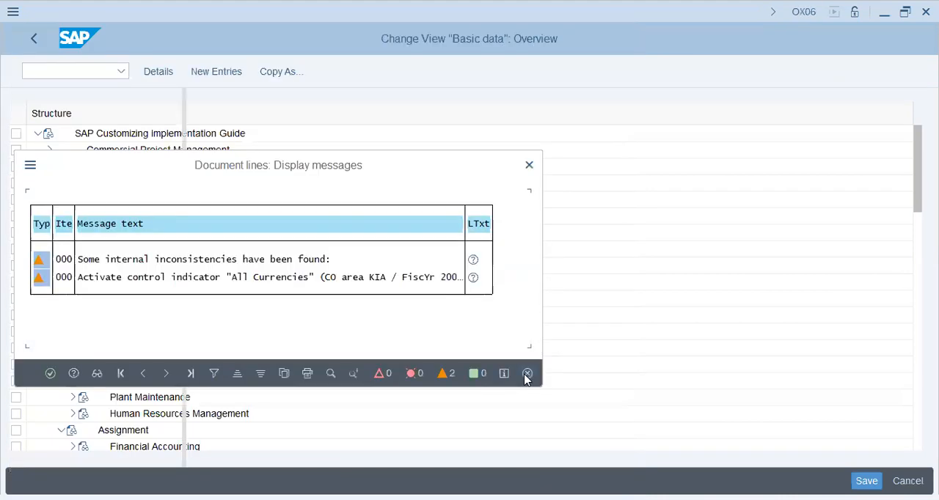
left_click(527, 373)
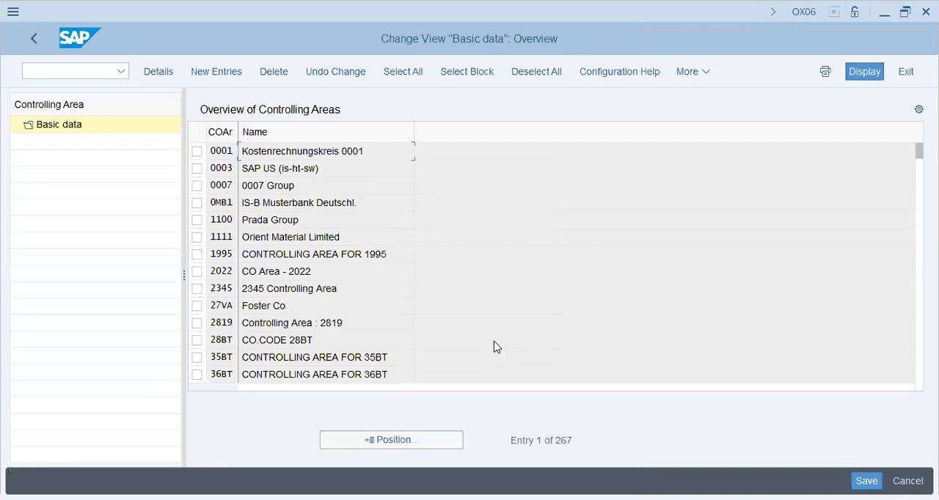
key("F3")
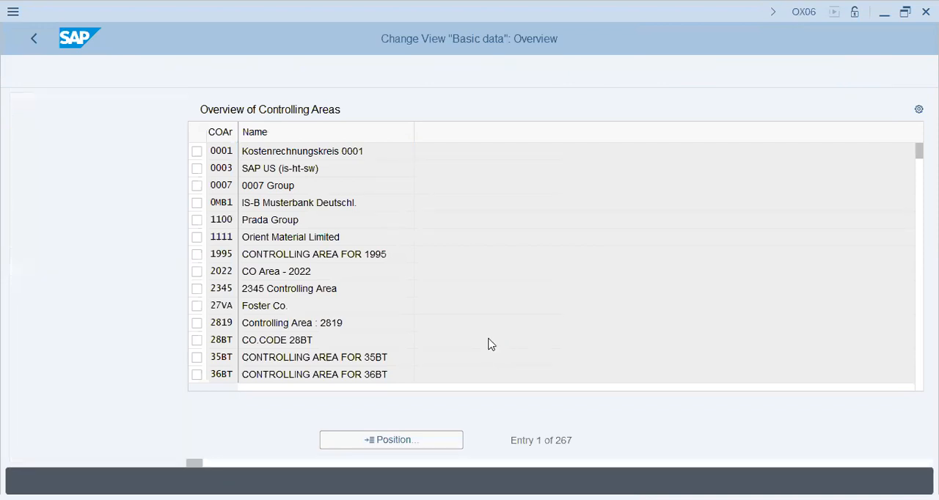
key("F3")
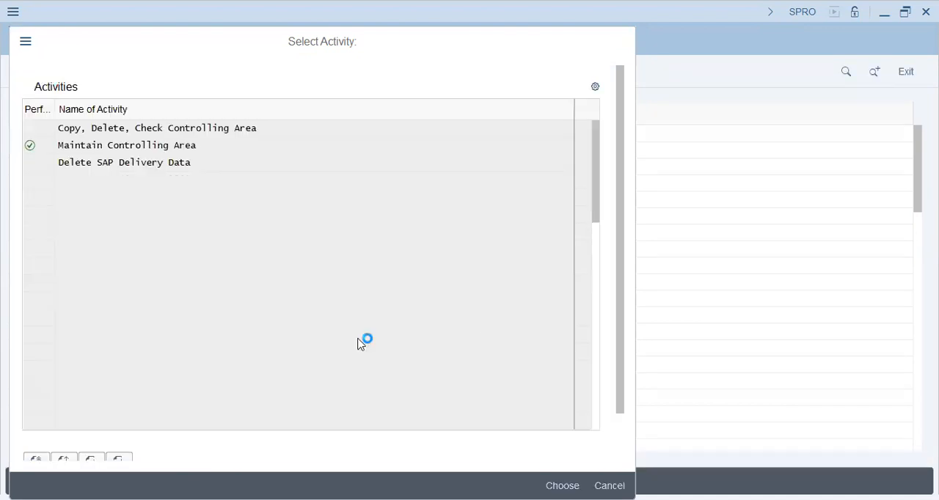
key("F12")
- Collapse the Definition and Assignment nodes and the whole Enterprise Structure branch of the implementation guide
left_click(62, 249)
left_click(62, 265)
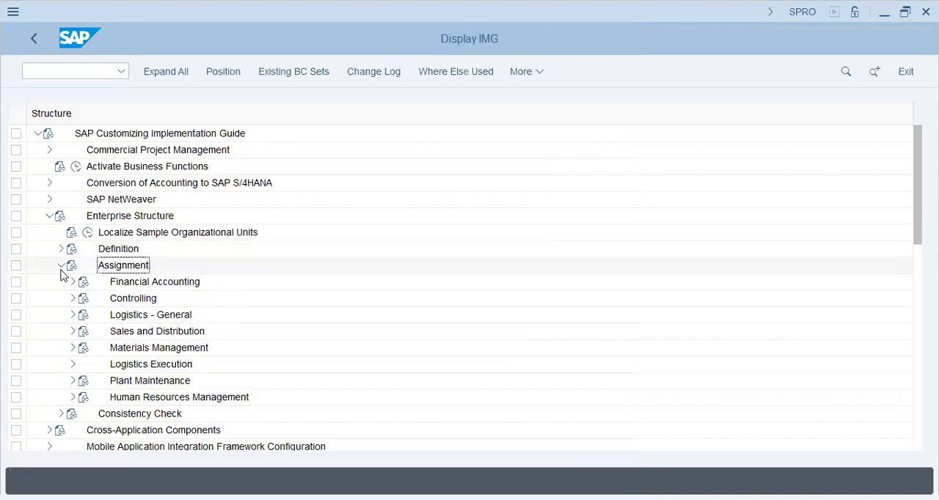
left_click(50, 218)
- Open Edit Chart of Accounts List in the G/L account preparations under General Ledger Accounting master data in Financial Accounting
left_click(50, 285)
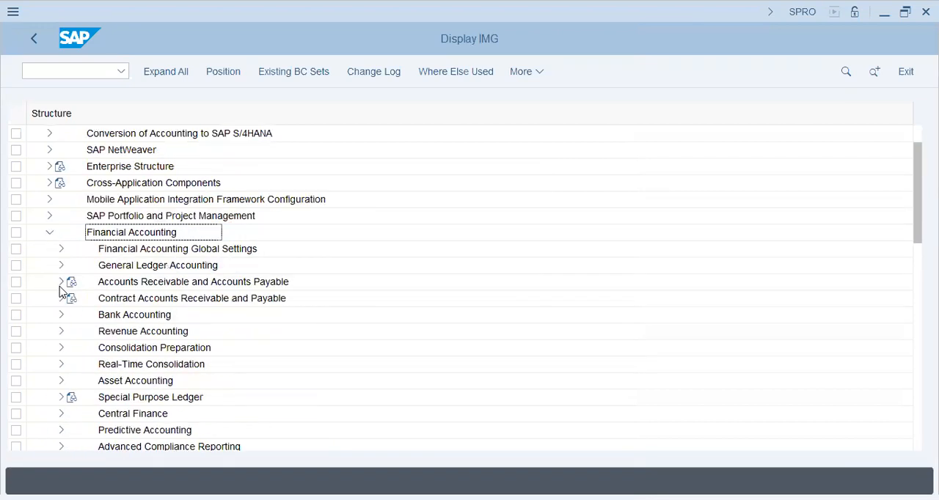
left_click(61, 266)
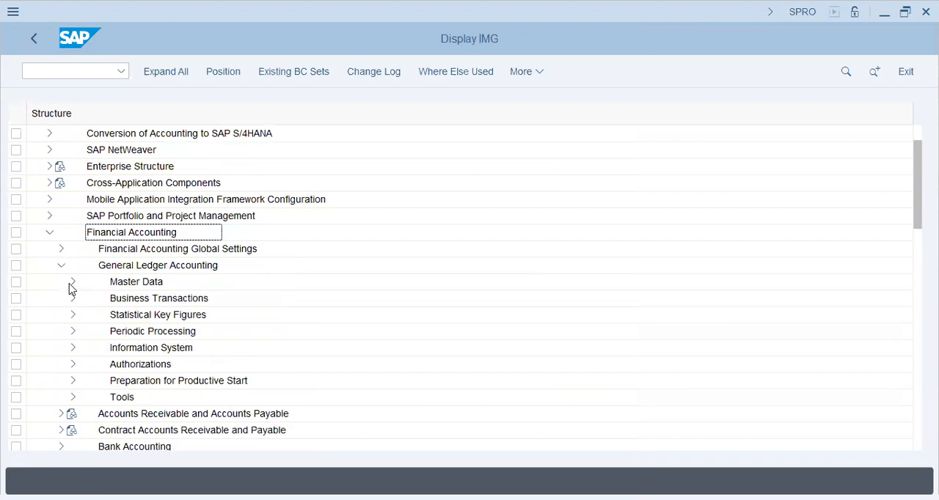
left_click(72, 286)
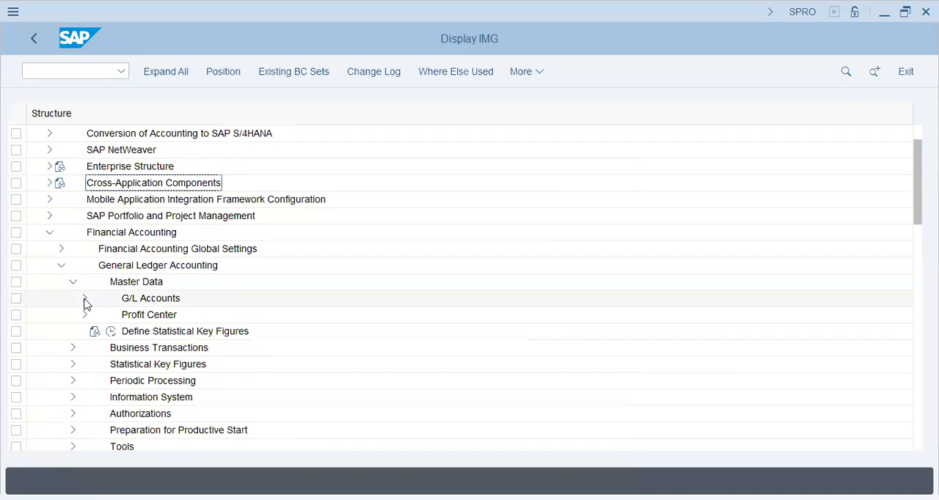
left_click(85, 299)
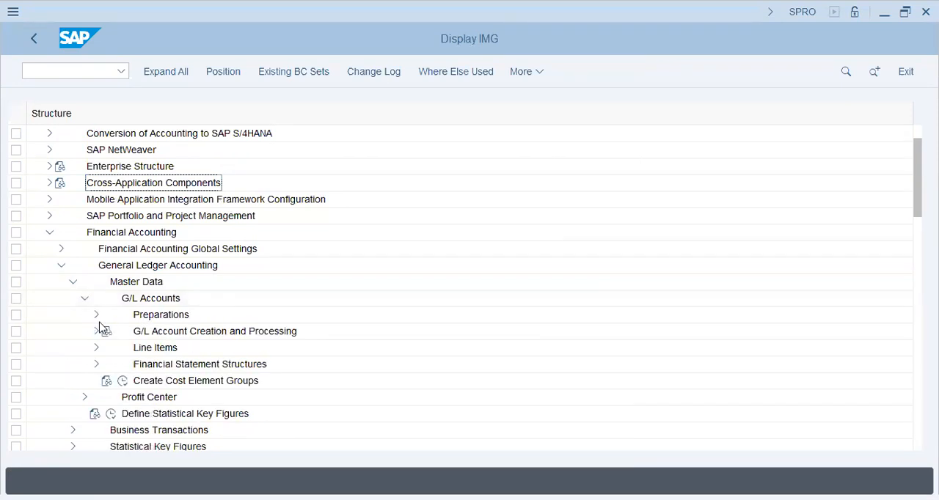
left_click(97, 317)
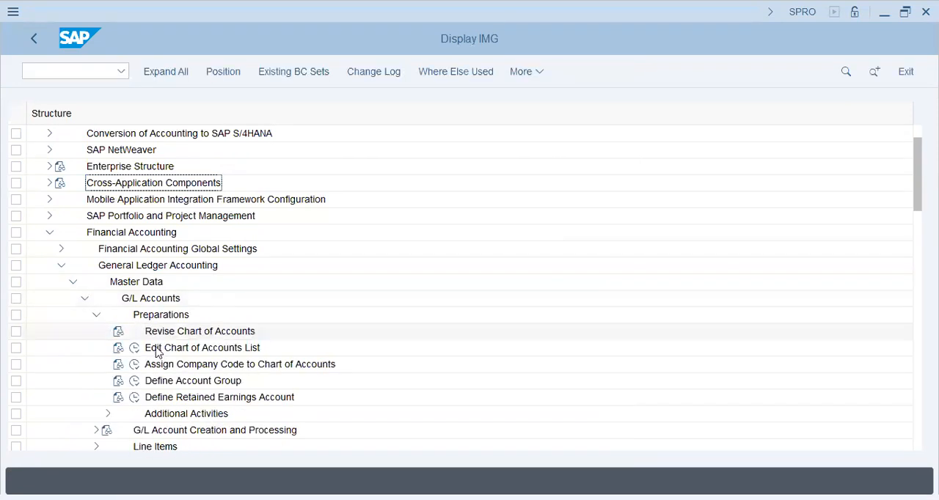
left_click(140, 352)
left_click(136, 350)
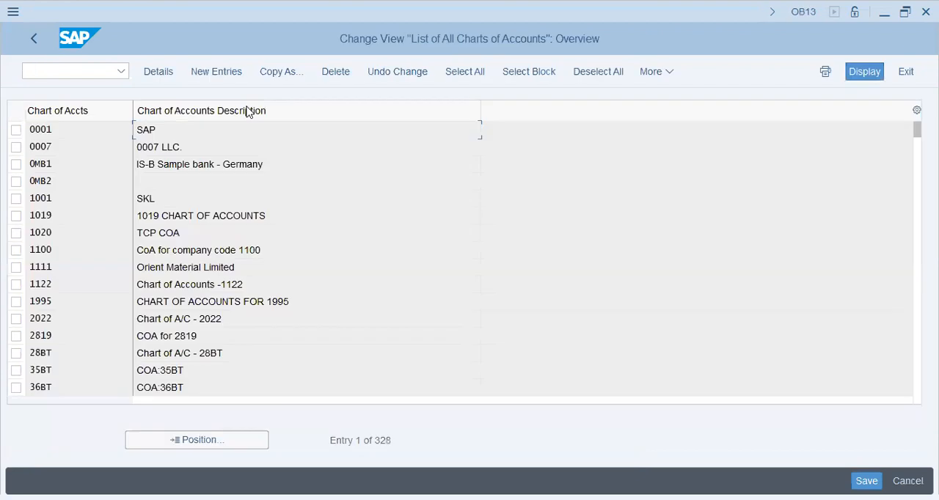
- Create a new chart of accounts entry H53 with the description H53 - ADOC COA
left_click(199, 71)
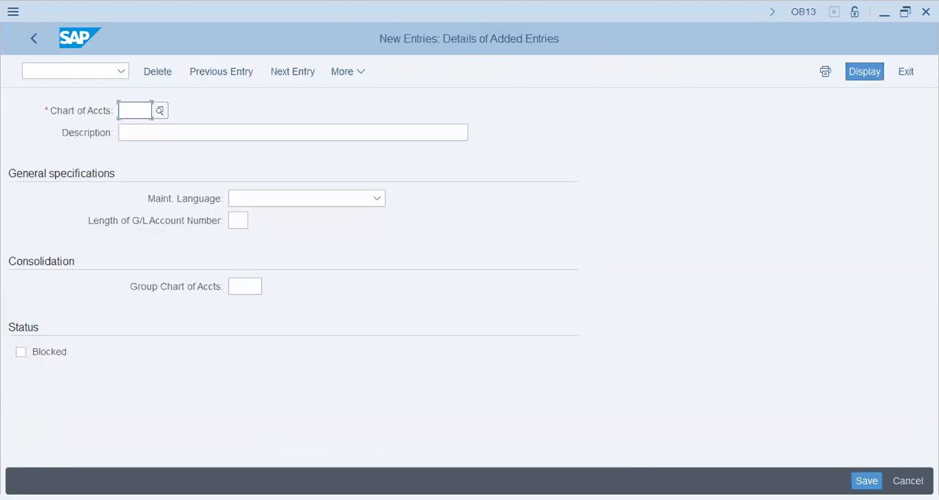
type("h53")
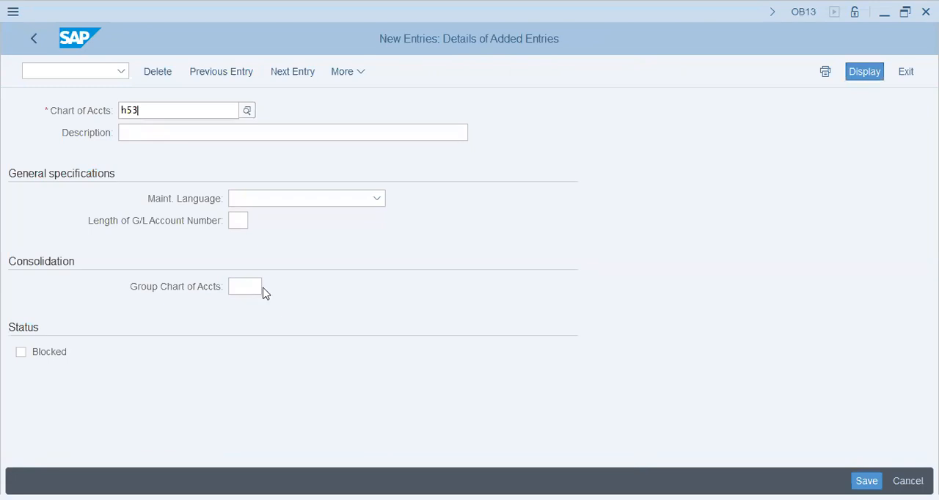
key("Tab")
type("H53 -")
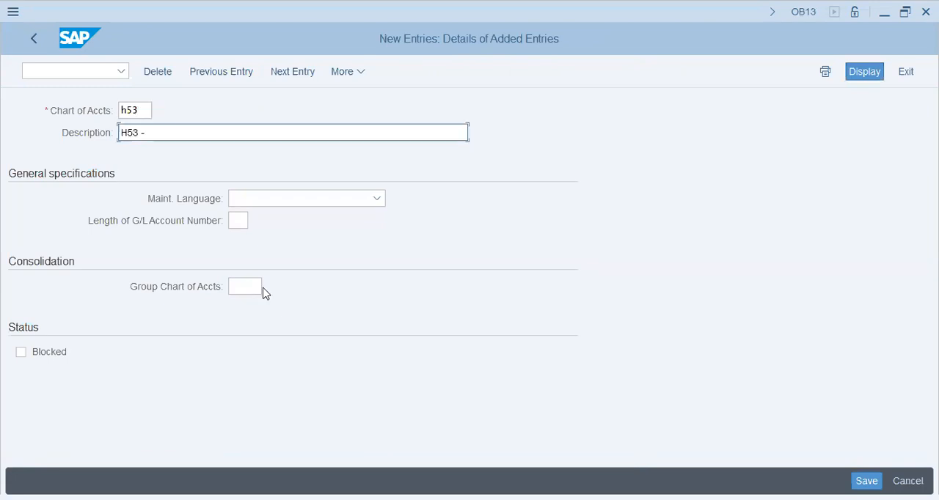
type(" ADOC Char")
key("BackSpace")
key("BackSpace")
key("BackSpace")
type("OA")
key("Tab")
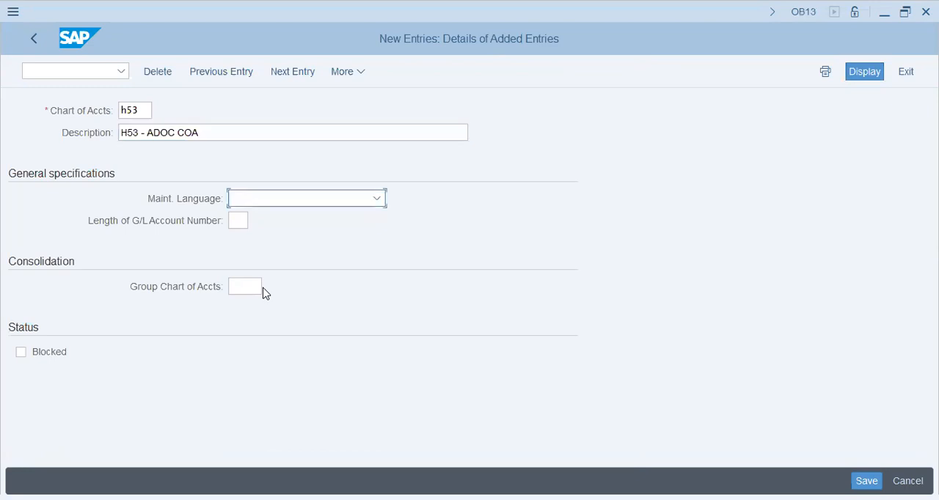
- Set the maintenance language to English and the G/L account number length to 5, save to the H53 - ADOC - HCM Config request, and return to the implementation guide
type("e")
key("Tab")
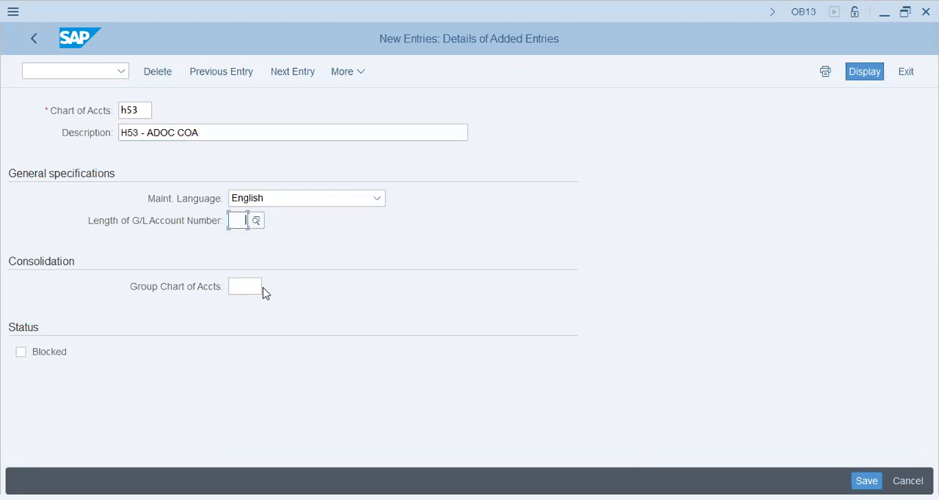
type("5")
key("Tab")
key("ctrl+s")
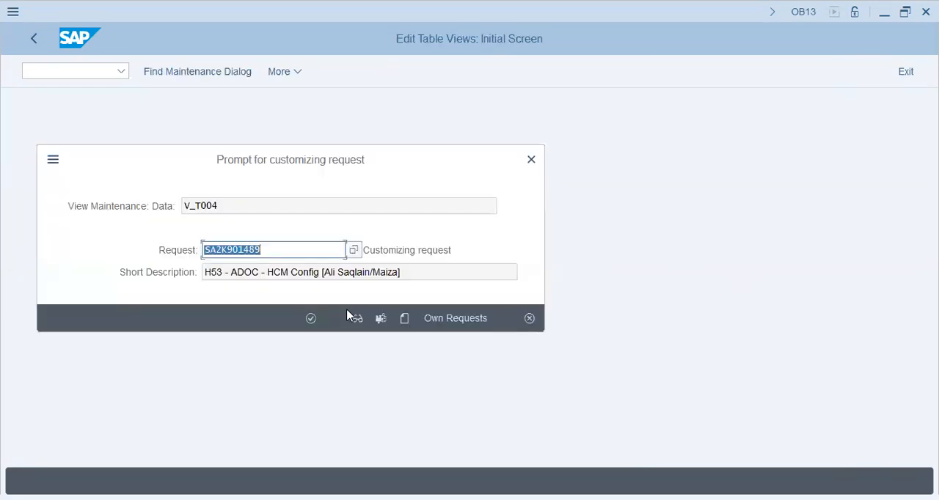
left_click(312, 319)
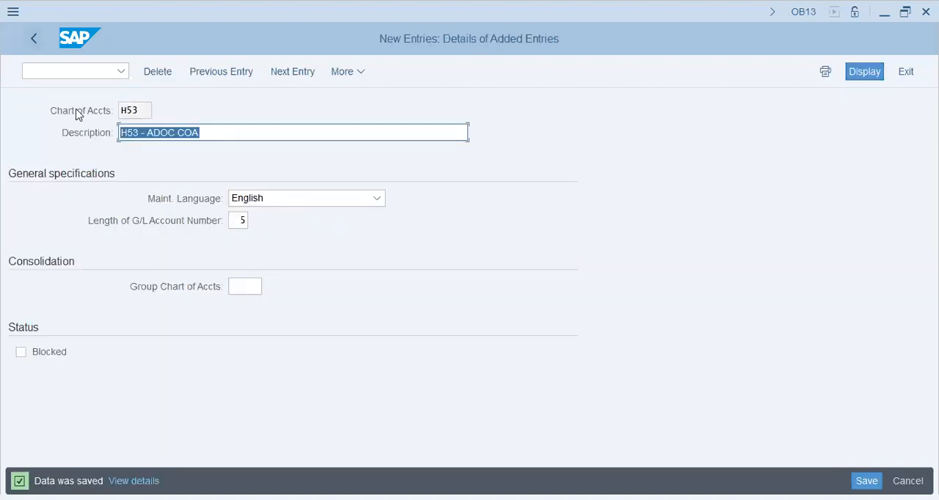
key("F3")
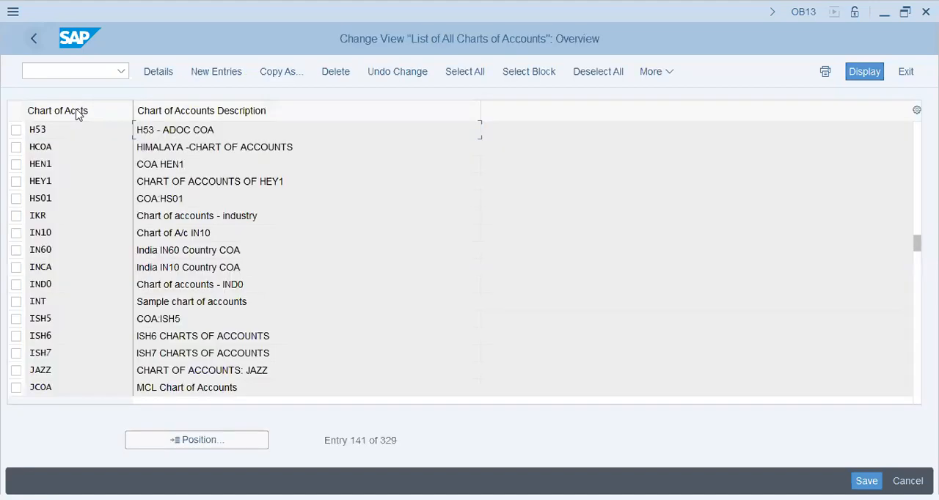
key("F3")
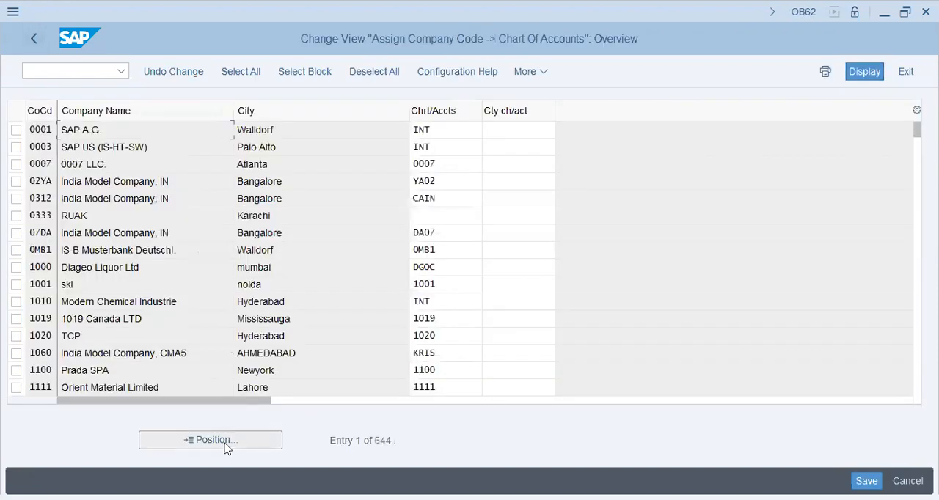
- Position the company code to chart of accounts assignment list at company code H53
left_click(226, 447)
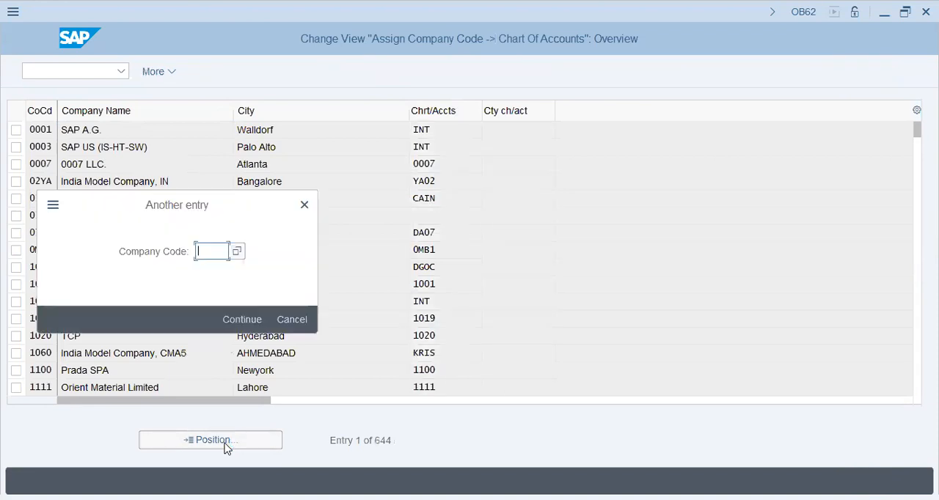
type("H6")
key("BackSpace")
type("4")
key("BackSpace")
type("53")
key("Return")
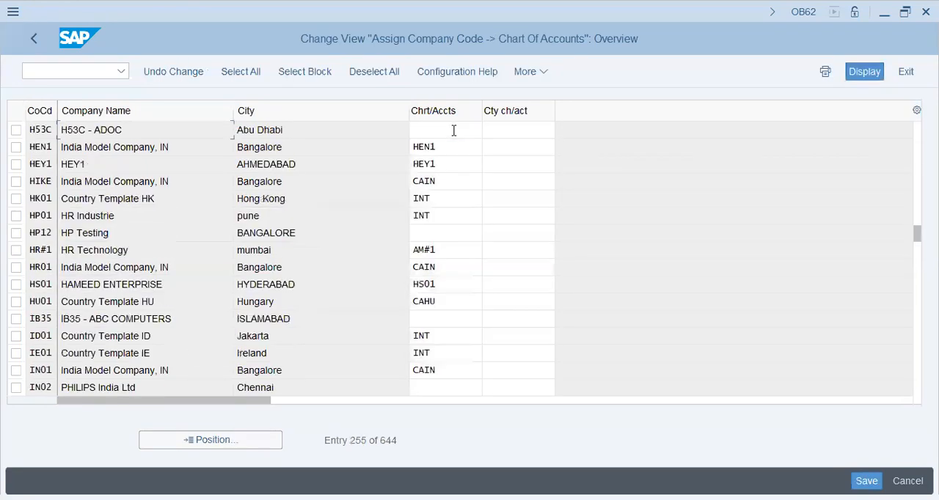
- Assign chart of accounts H53 to company code H53C, save it to the H53 - ADOC - HCM Config request, and return to the implementation guide
left_click(454, 130)
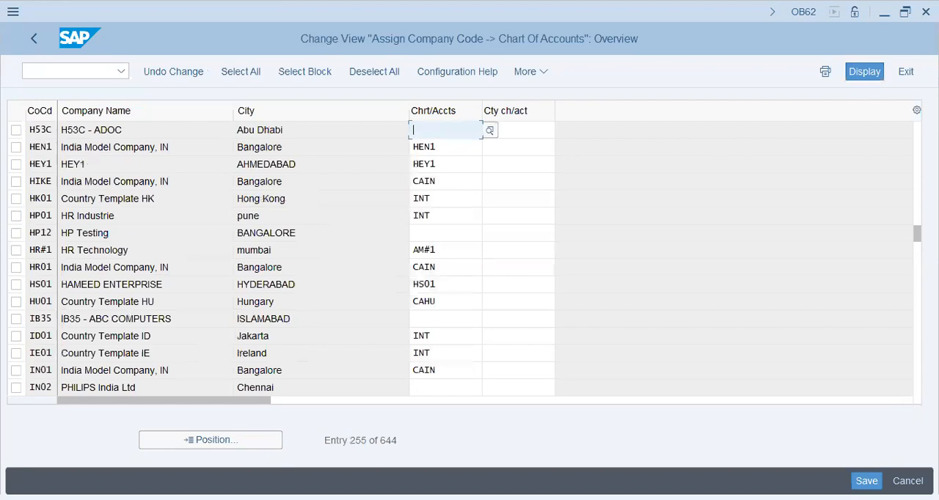
type("H53")
key("BackSpace")
key("BackSpace")
type("523")
key("BackSpace")
key("BackSpace")
type("3")
key("Return")
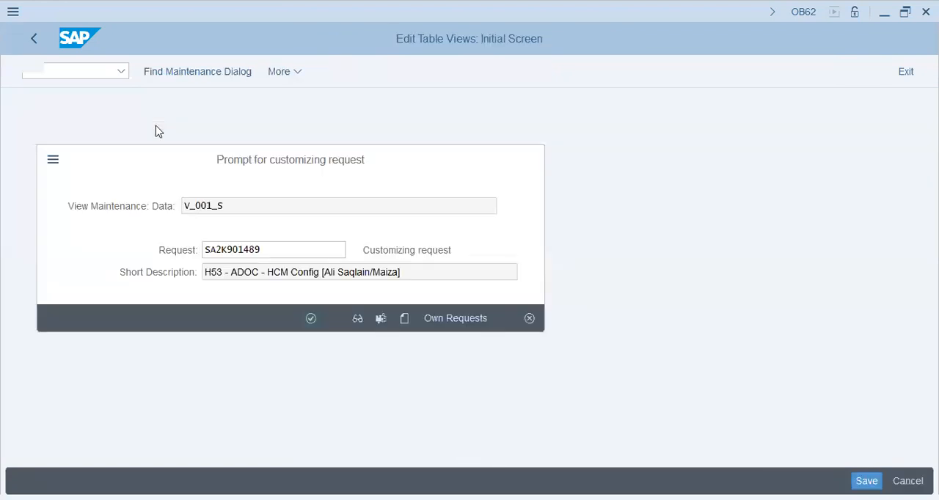
key("Return")
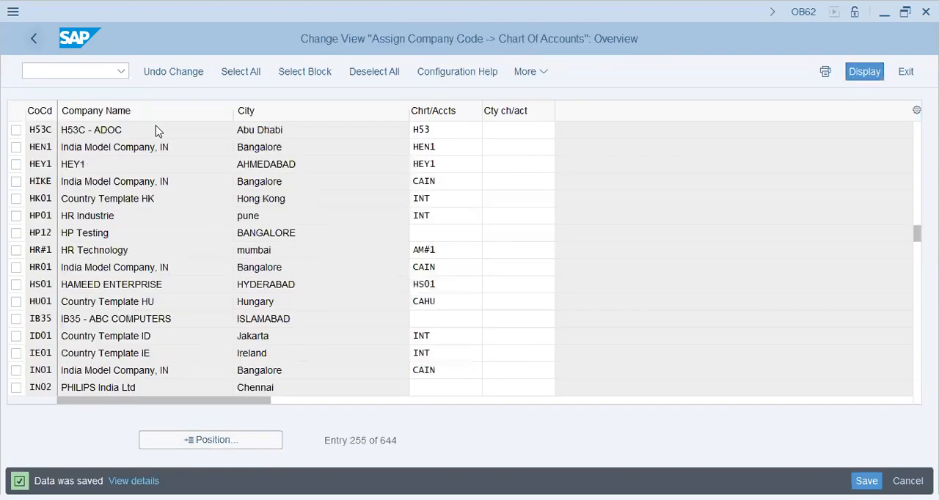
key("F3")
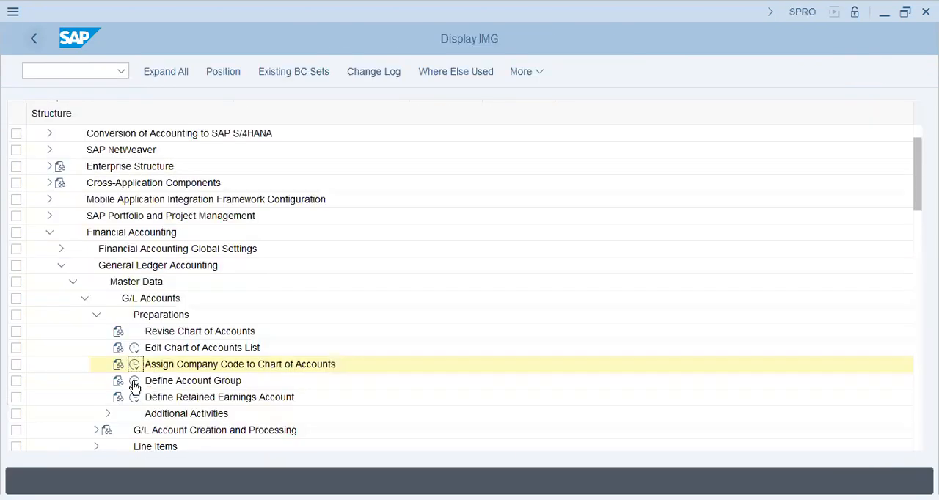
- Open Define Account Group and position the G/L account groups list at chart of accounts AA42
left_click(134, 381)
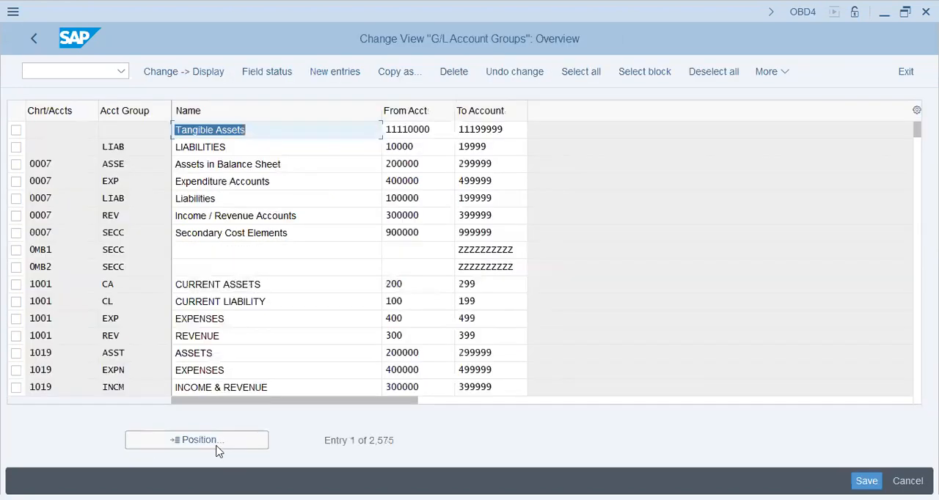
left_click(323, 402)
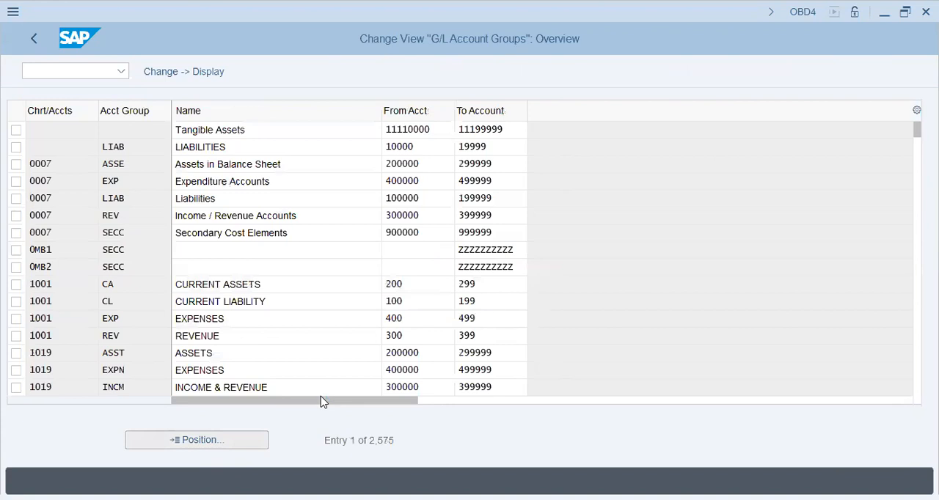
type("aa42")
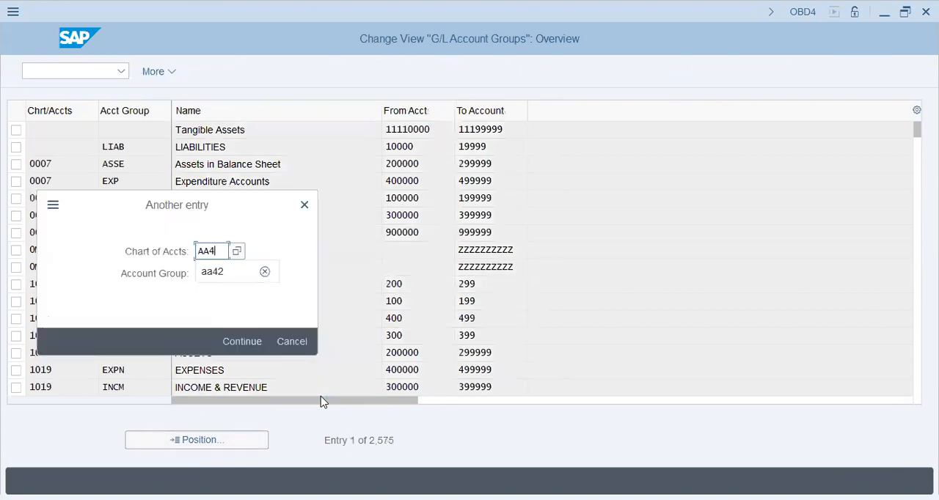
key("Return")
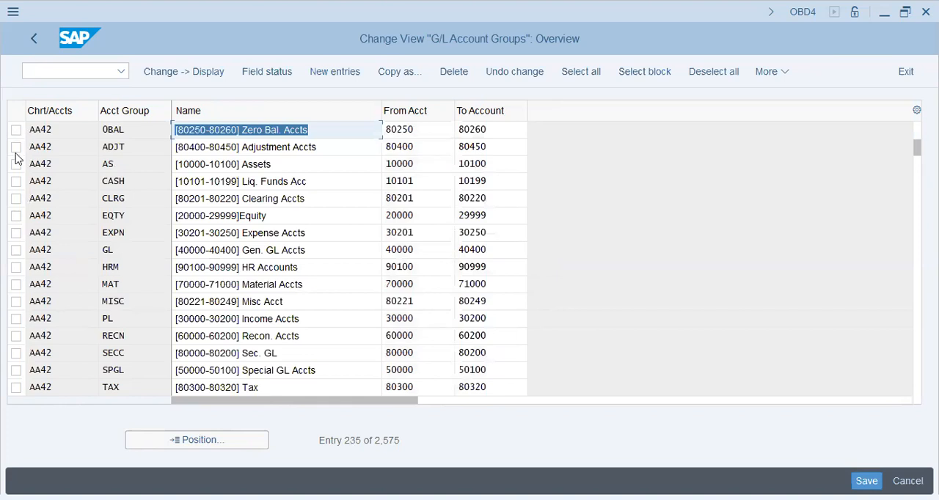
- Select all AA42 account groups through Tax and WHT and start copying them as new entries
left_click_drag(16, 165, 98, 389)
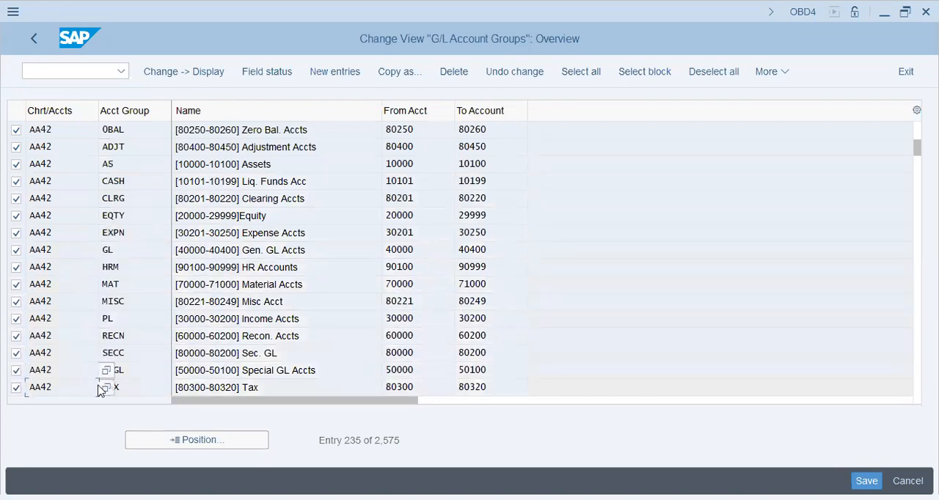
left_click(16, 148)
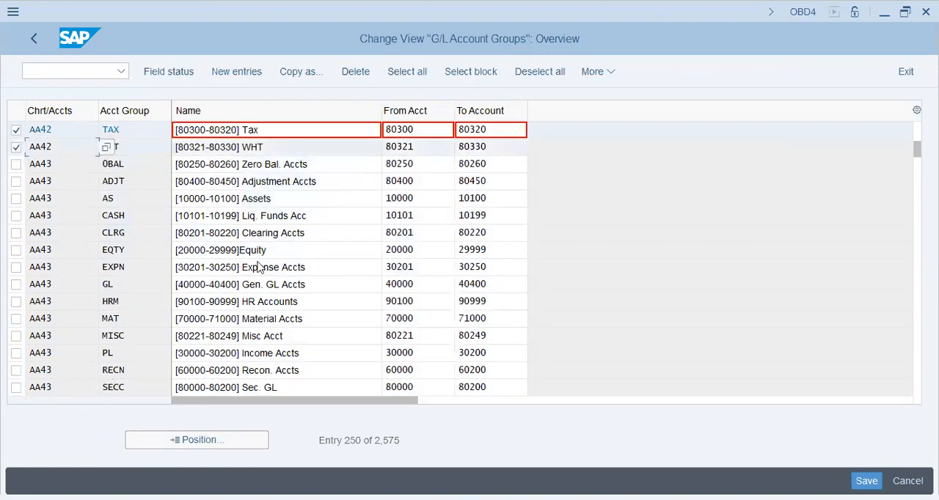
left_click(312, 76)
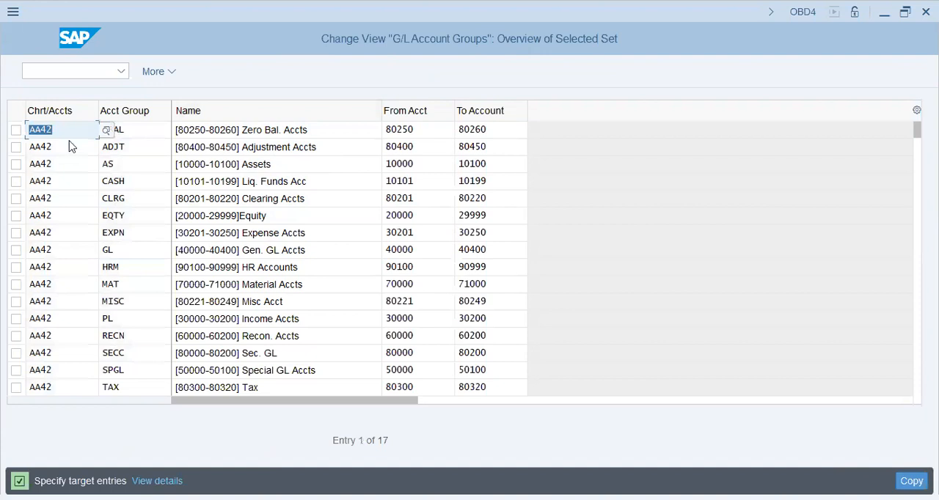
- Set the target chart of accounts to h53 for the copied Zero Bal., Adjustment and Assets account groups
type("h53")
key("Return")
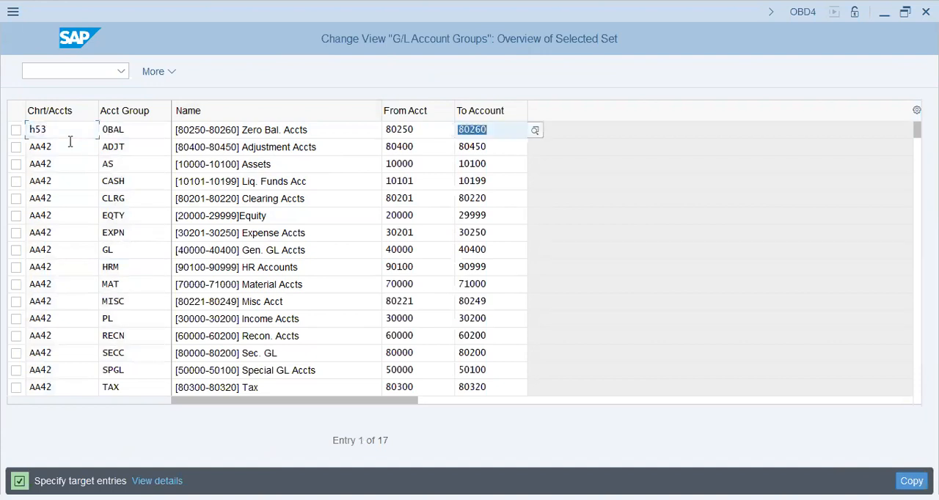
left_click(70, 141)
type("h53")
key("Tab")
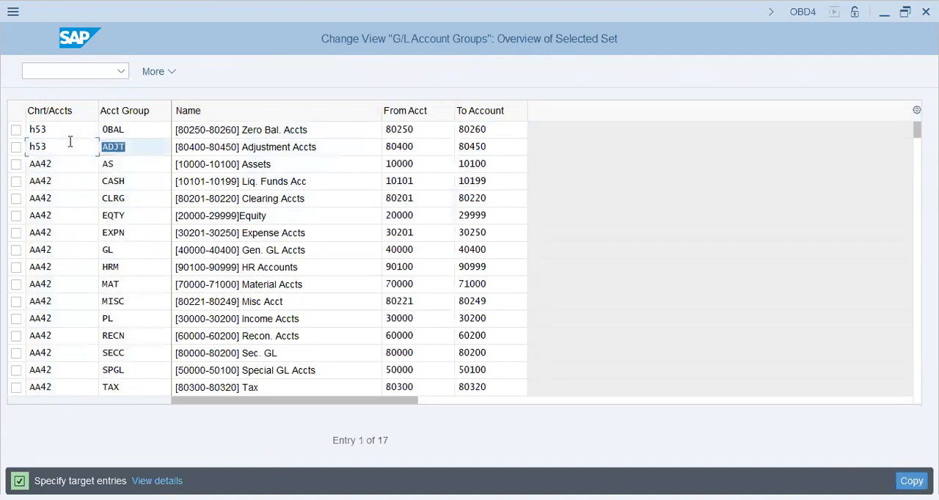
key("Down")
key("shift+Tab")
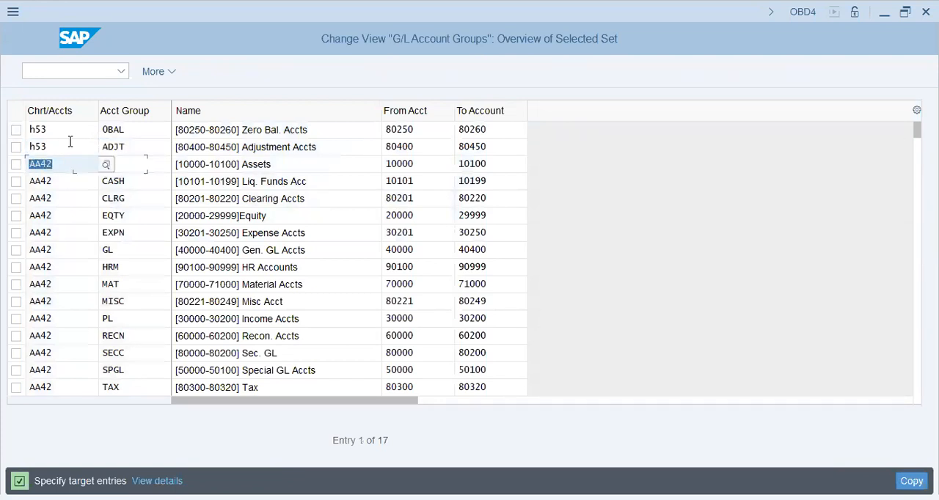
type("h53")
- Copy the three h53 chart of accounts values into the CASH, CLRG and EQTY account group rows
left_click(303, 181)
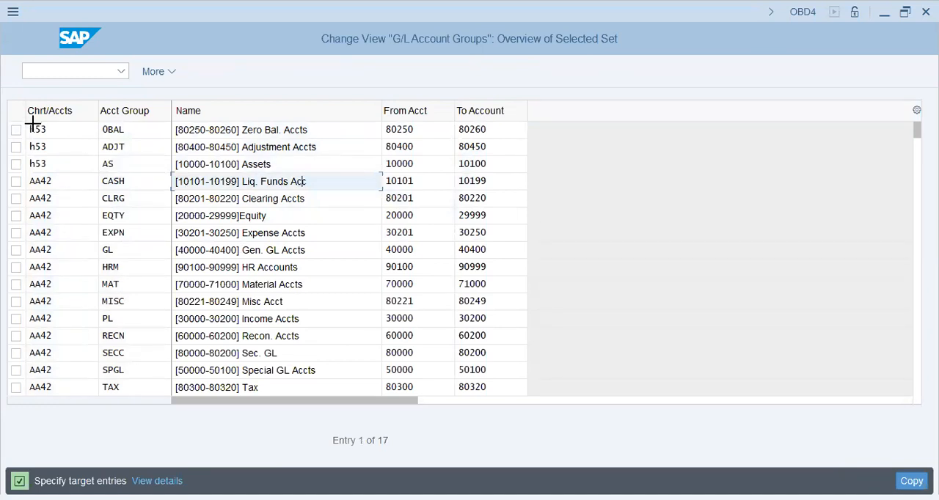
left_click_drag(31, 123, 69, 178)
key("ctrl+c")
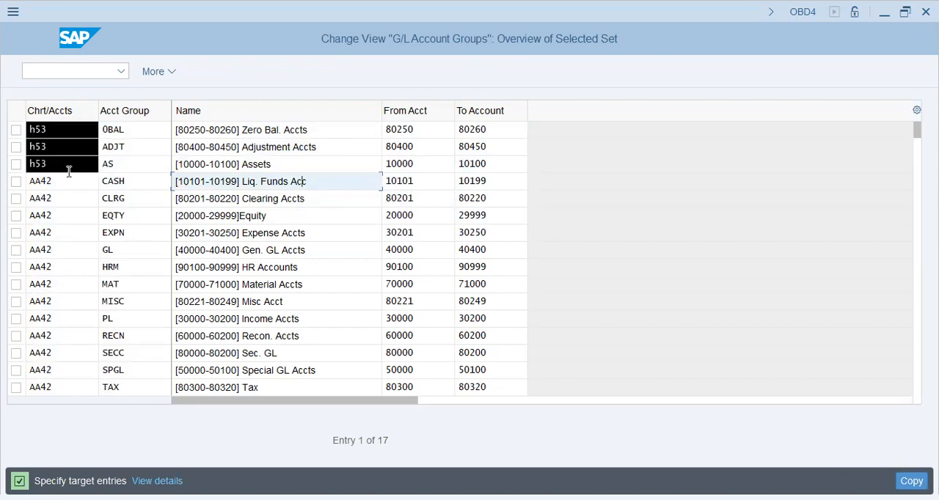
left_click(33, 181)
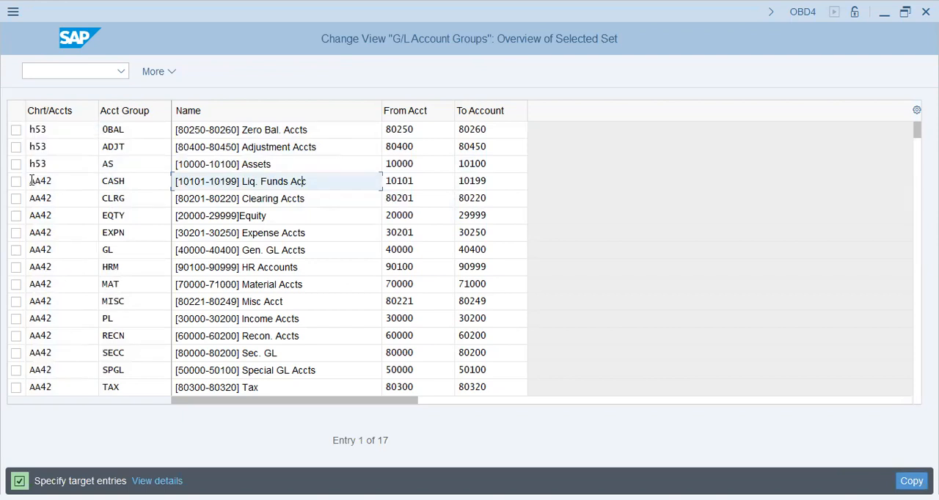
key("ctrl+v")
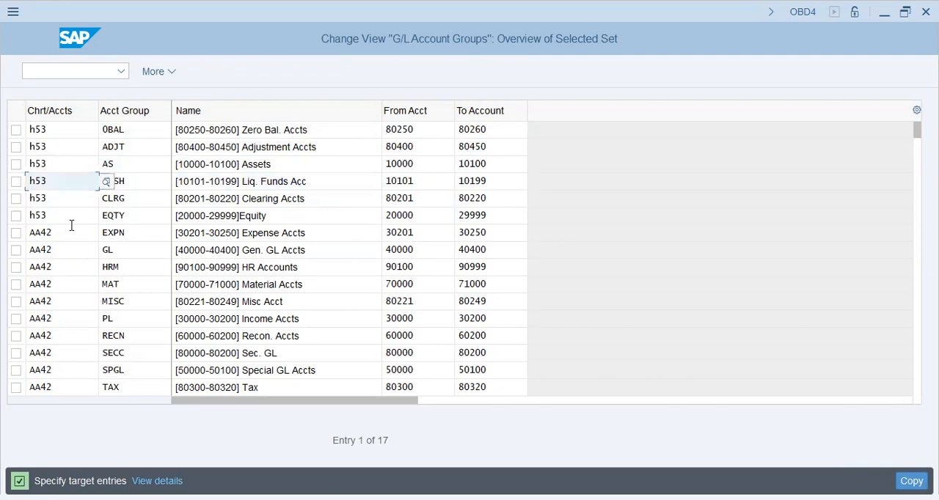
- Paste chart of accounts h53 into the remaining account group rows from EXPN through TAX
left_click(41, 234)
type("h53")
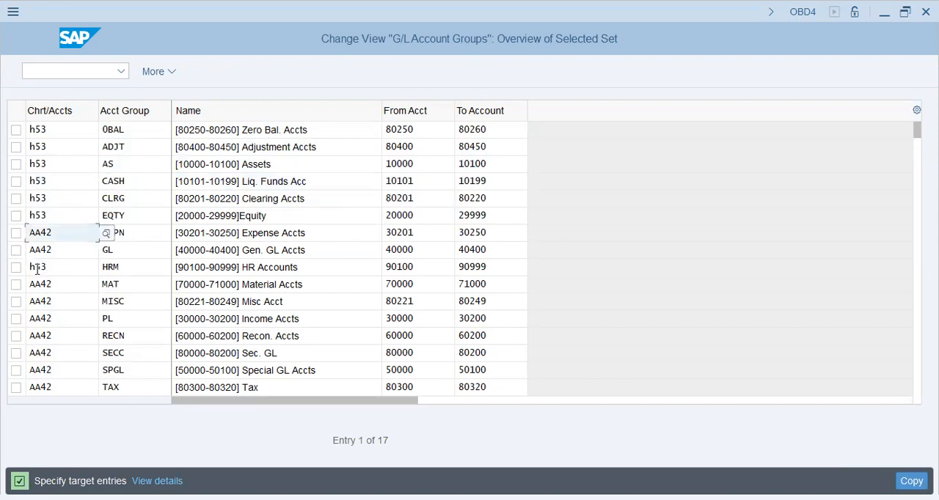
left_click(32, 284)
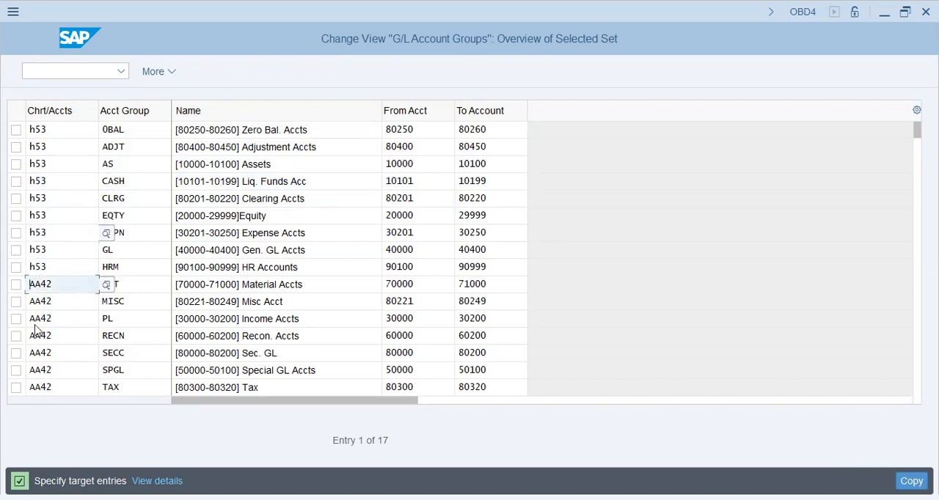
key("ctrl+v")
left_click(32, 337)
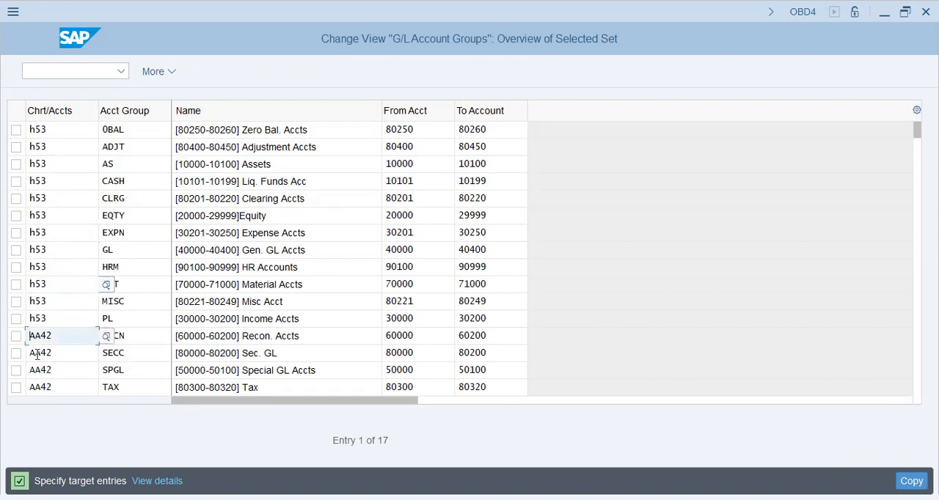
key("ctrl+v")
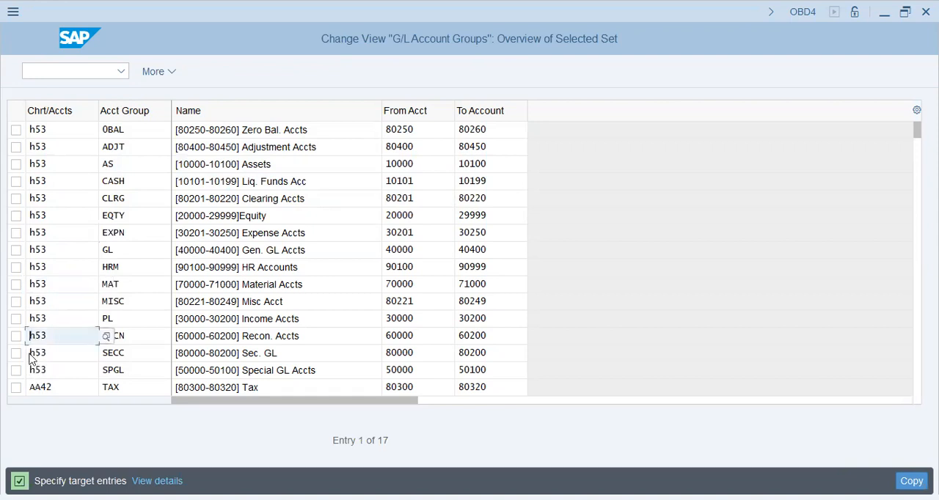
key("Down")
key("ctrl+v")
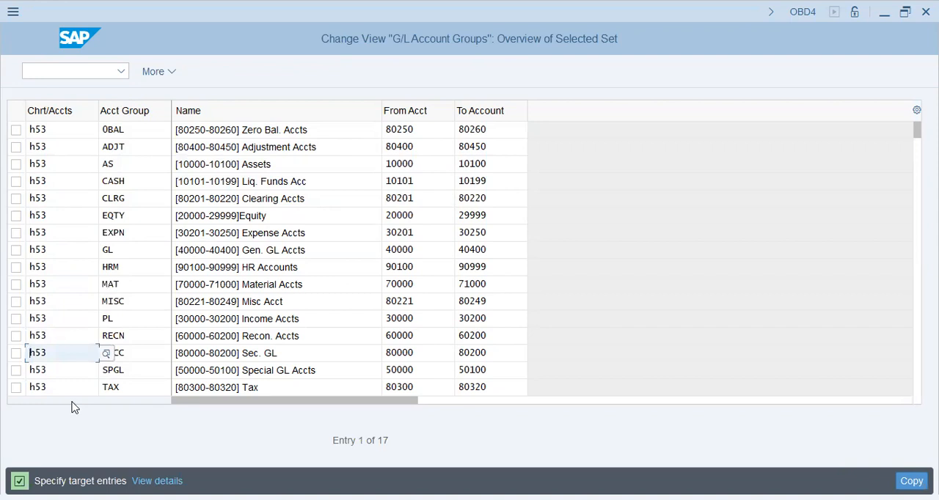
- Set the WHT account group's chart of accounts to h53 and complete the copy of all account groups
key("Return")
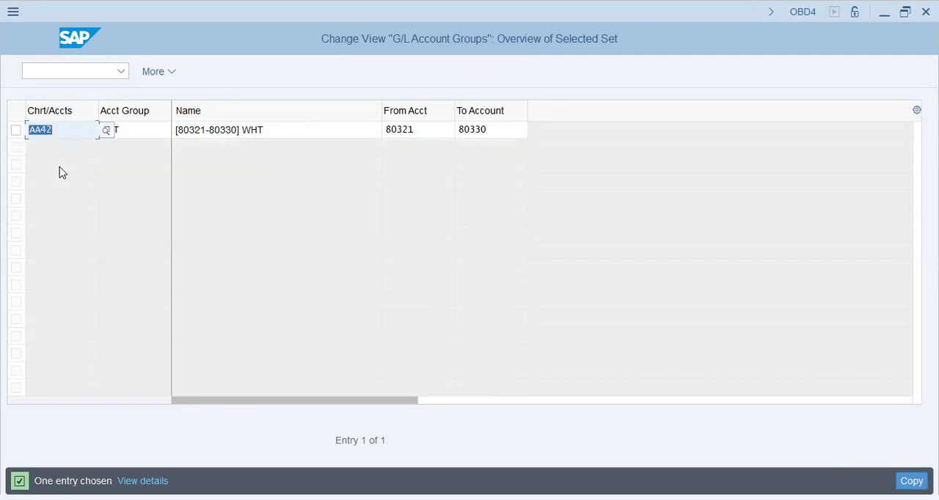
type("h53")
key("Return")
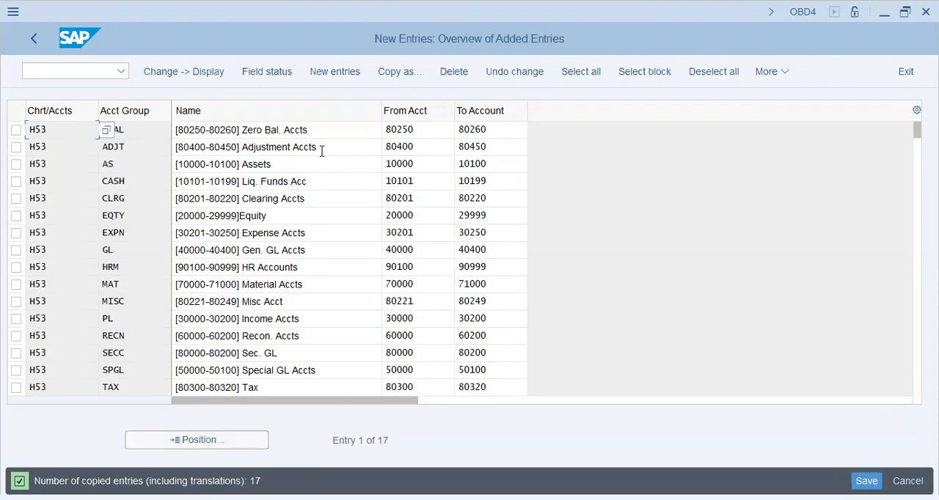
- Examine the names and account number ranges of the copied H53 account groups, especially the HRM row
left_click(292, 152)
key("Down")
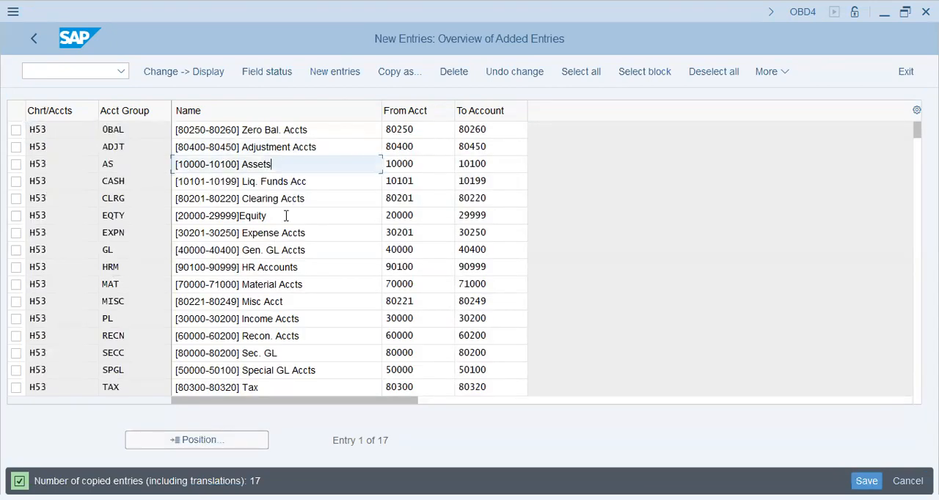
left_click(284, 267)
left_click(282, 304)
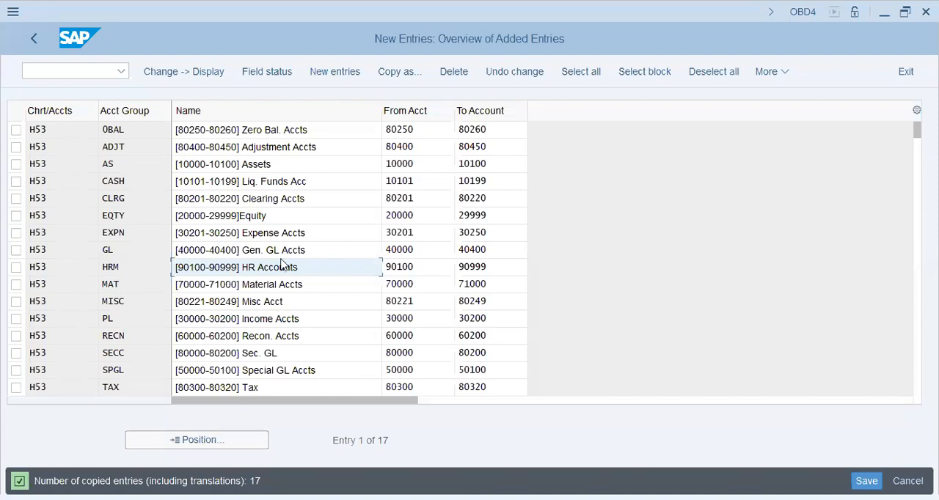
left_click_drag(313, 268, 173, 276)
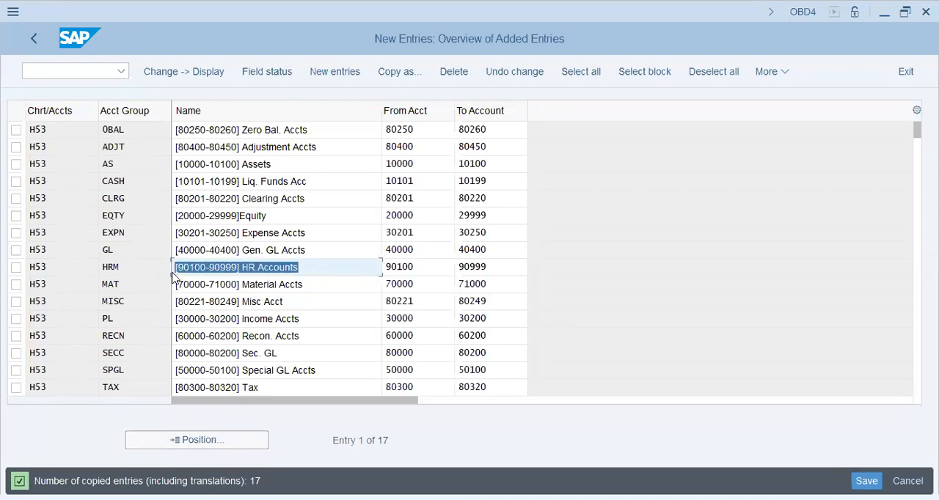
left_click(332, 277)
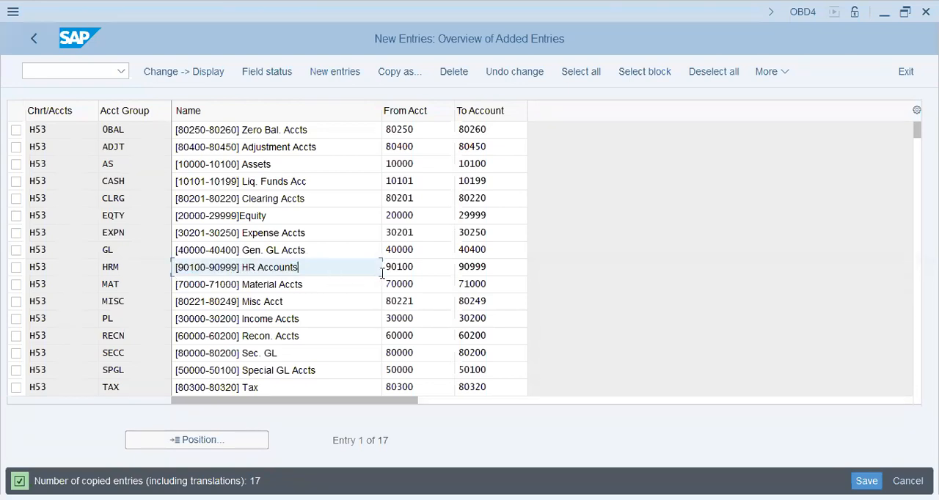
key("Tab")
left_click(419, 265)
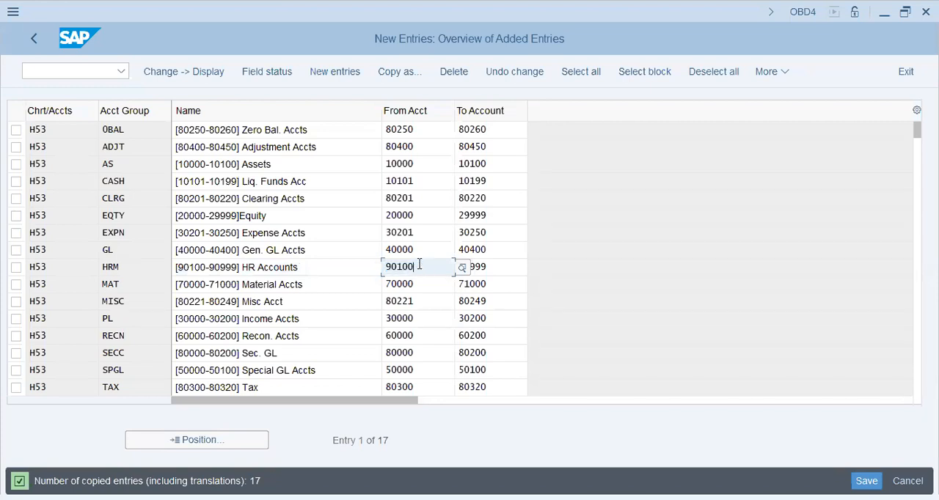
- Save the copied H53 account groups and return to the IMG structure
left_click(369, 268)
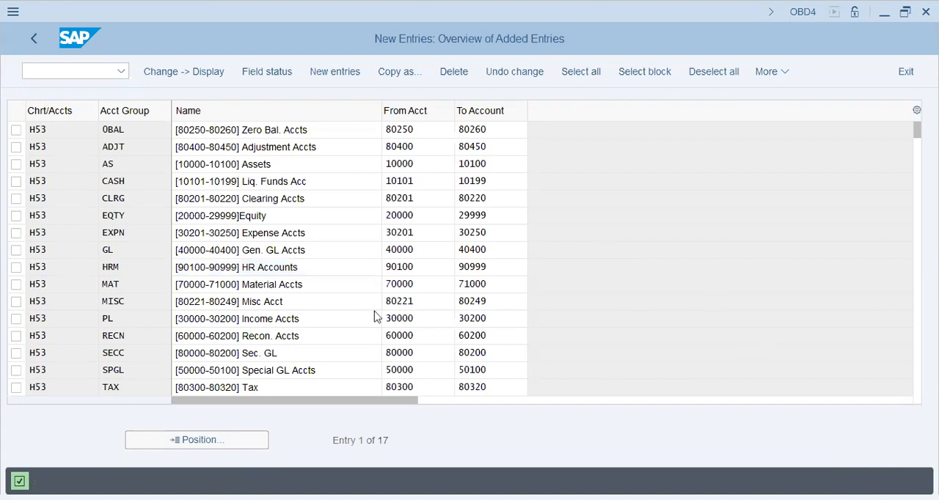
left_click(310, 323)
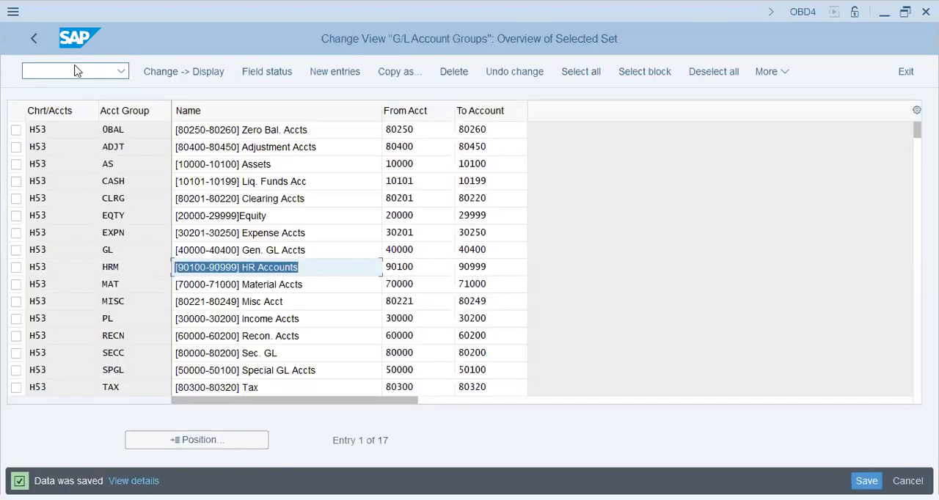
left_click(75, 235)
key("F3")
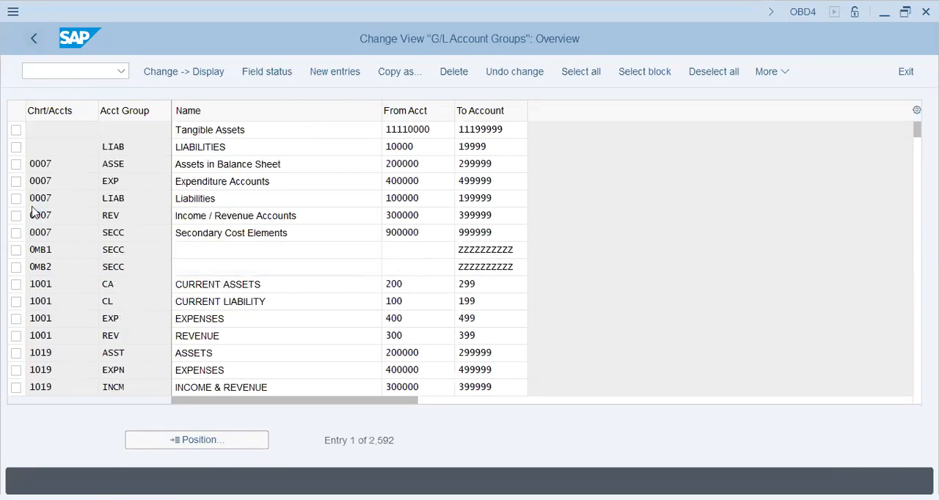
key("F3")
- Open Assign Company Code to a Fiscal Year Variant under Financial Accounting Global Settings, Ledgers, Fiscal Year and Posting Periods
left_click(71, 284)
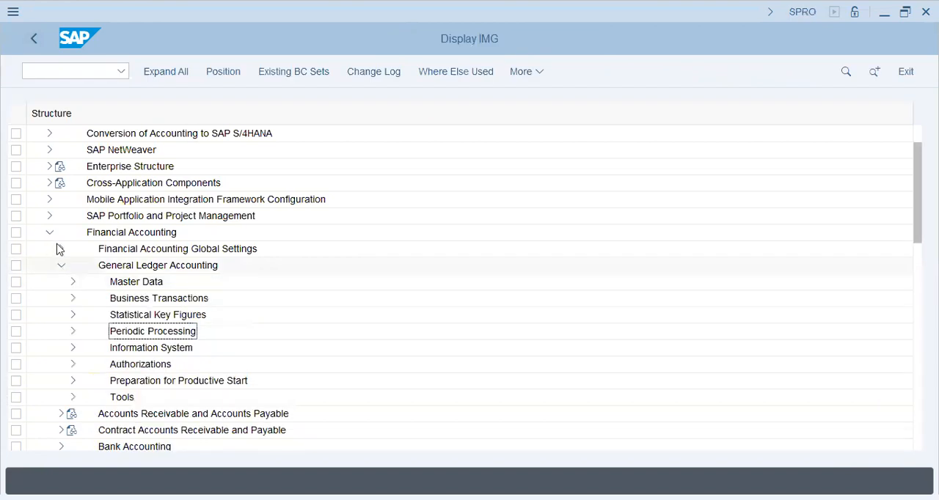
left_click(58, 248)
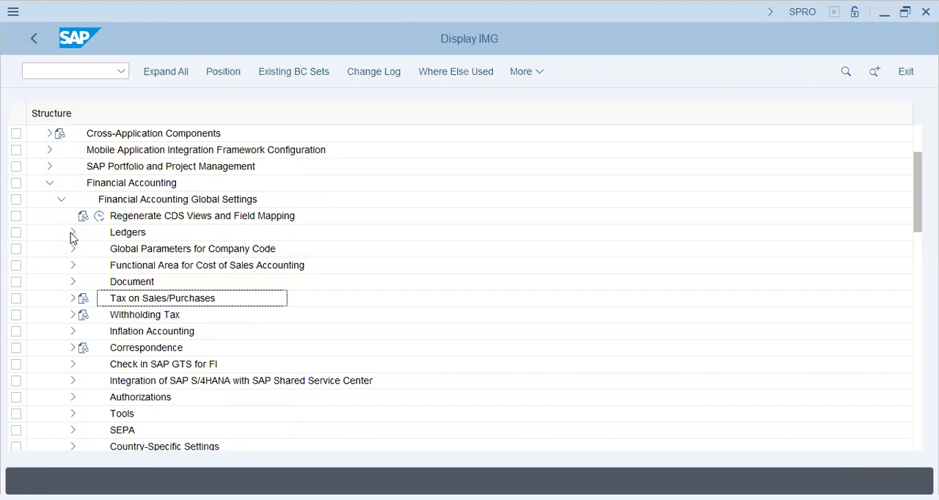
left_click(73, 233)
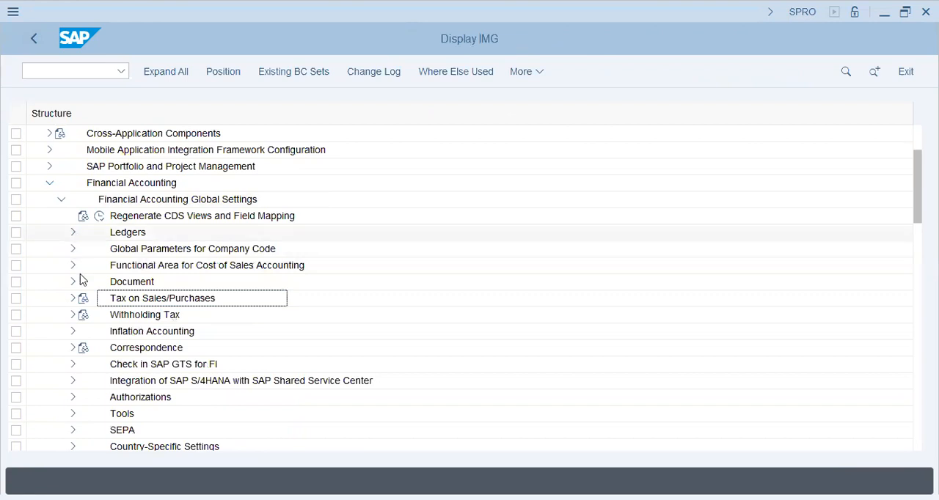
left_click(84, 250)
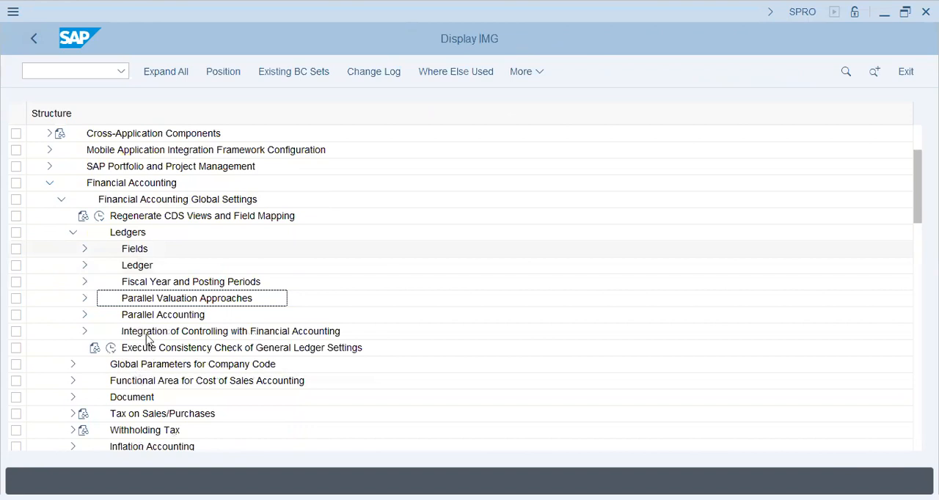
left_click(147, 334)
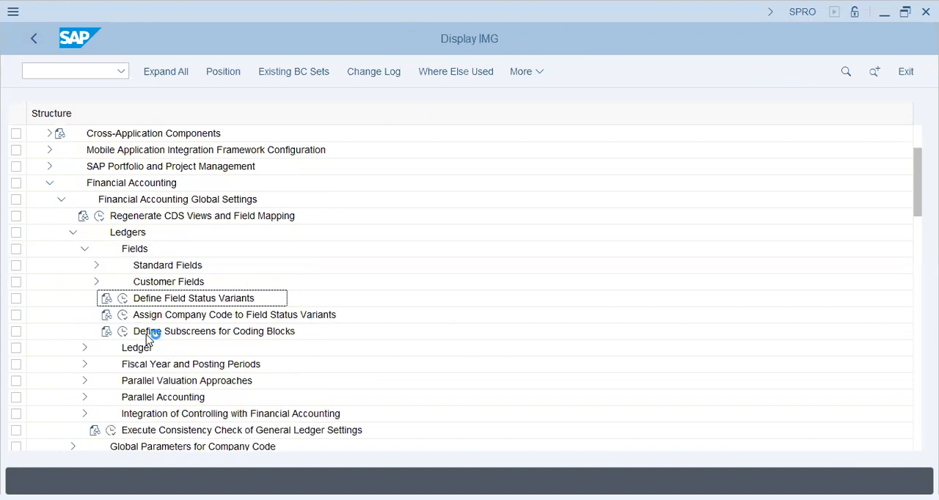
double_click(121, 363)
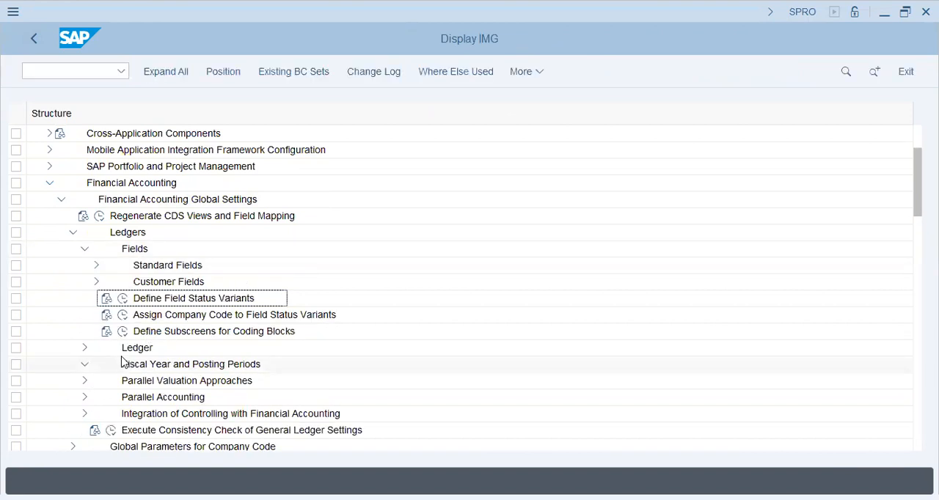
left_click(122, 414)
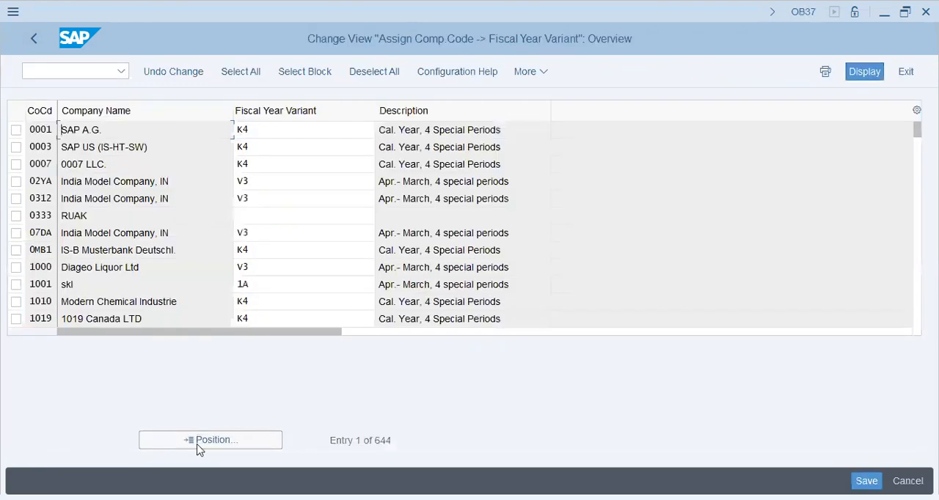
- Locate company code H53C by positioning the list at h53, and assign fiscal year variant K4 to it
left_click(197, 444)
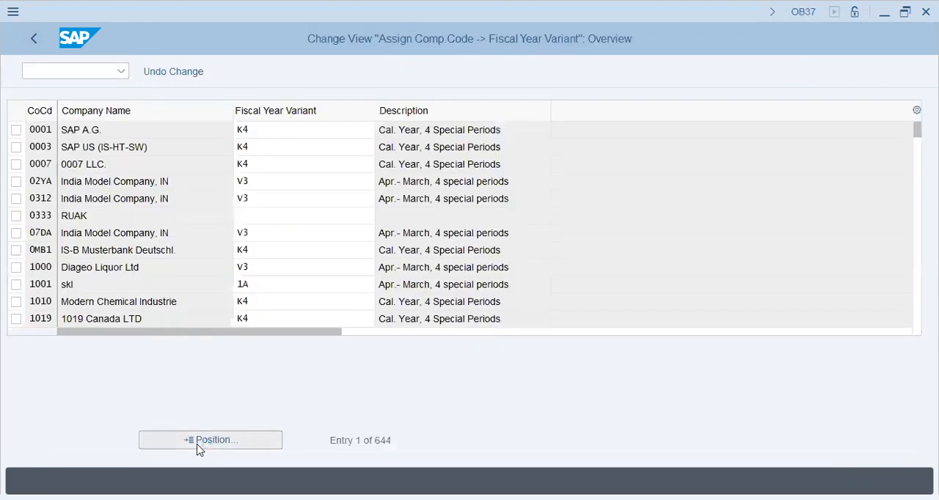
type("h53")
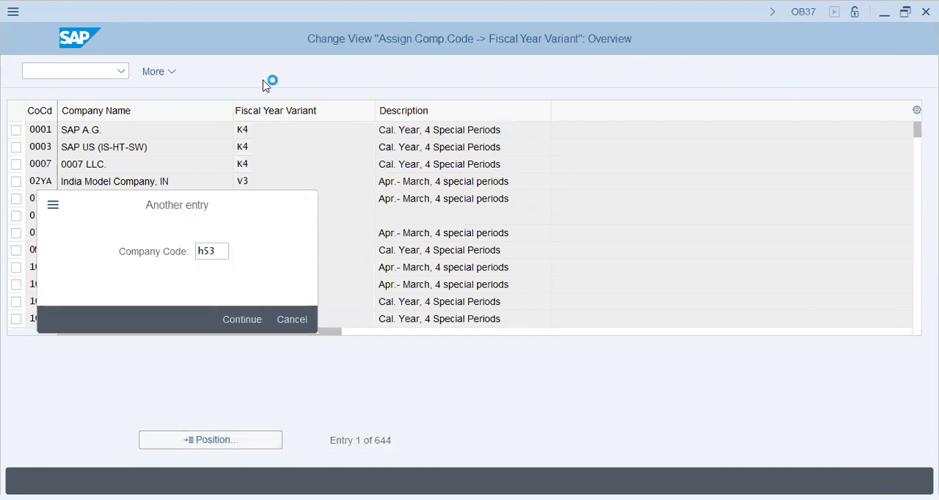
key("Return")
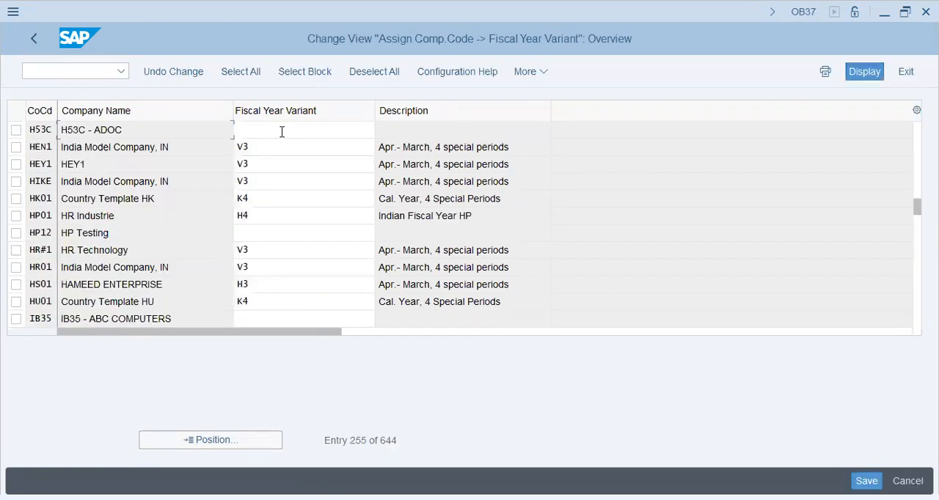
left_click(282, 131)
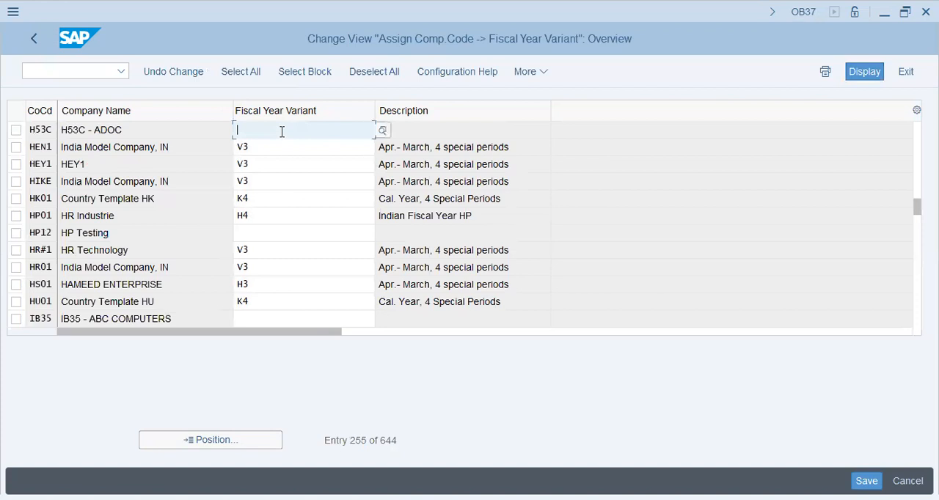
key("F4")
type("k4")
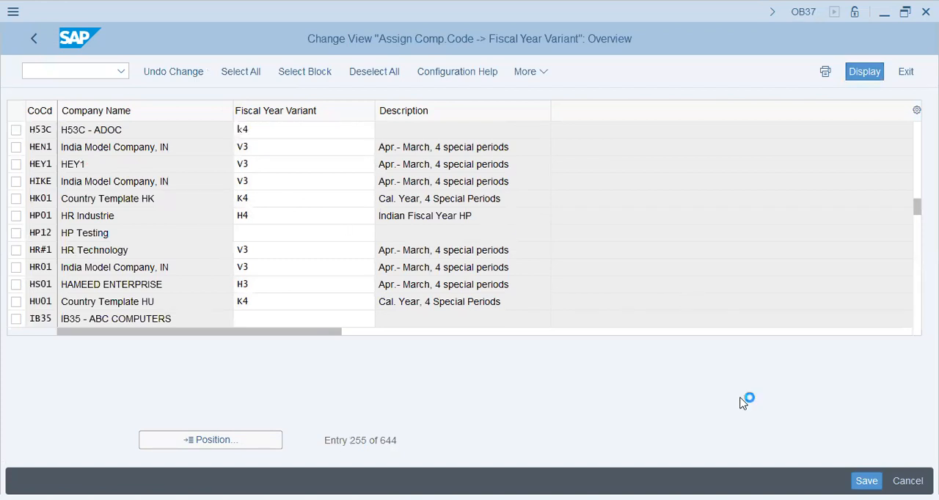
key("Return")
left_click(440, 132)
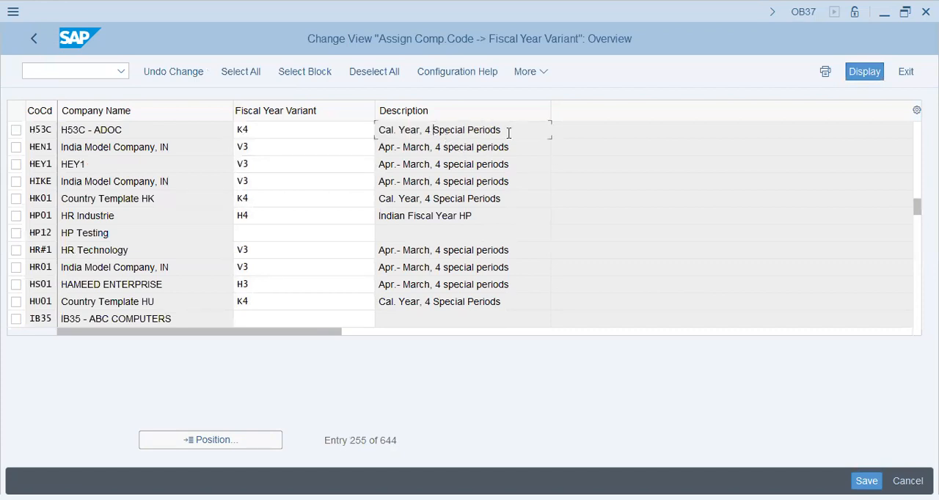
- Save the fiscal year variant assignment under the H53 - ADOC - HCM Config customizing request
key("ctrl+a")
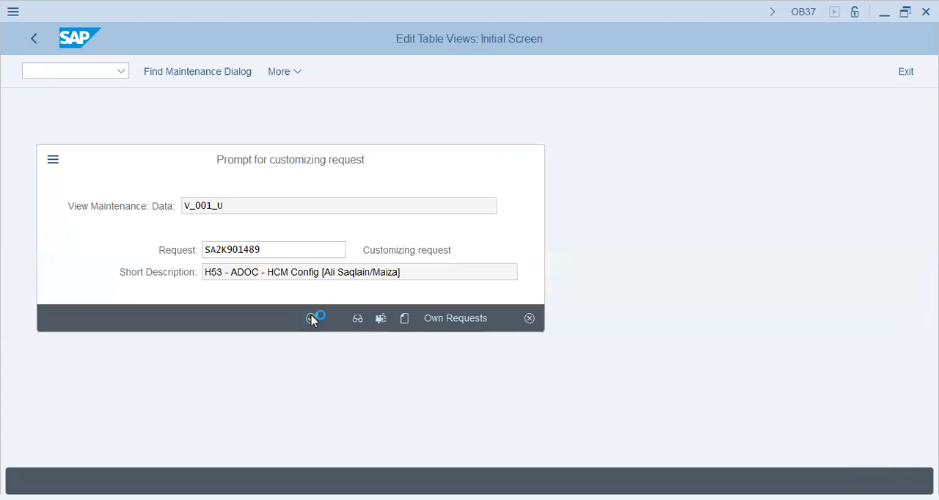
left_click(312, 318)
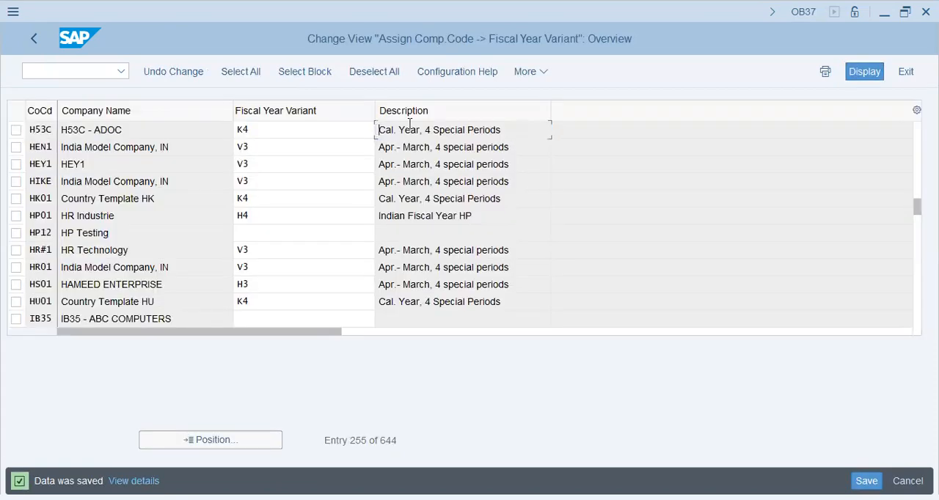
left_click_drag(405, 127, 505, 126)
left_click_drag(427, 124, 426, 125)
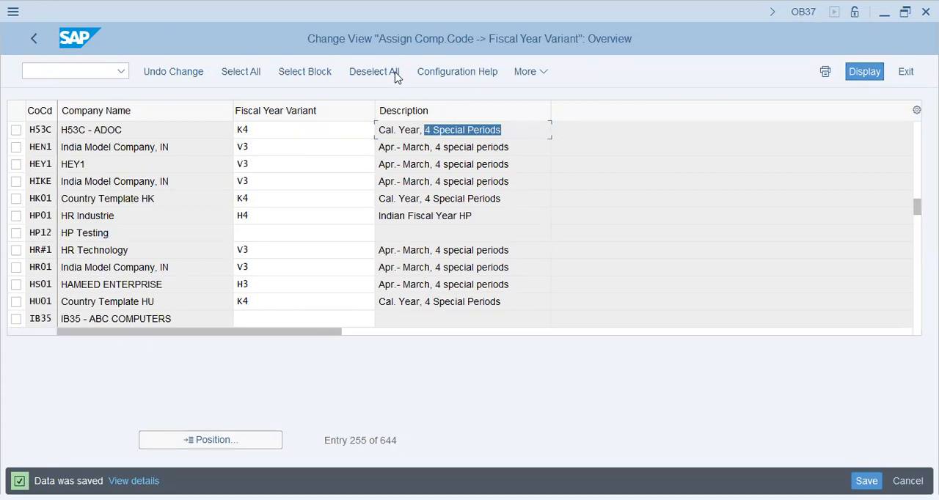
- Return to the IMG structure and collapse the Fiscal Year and Posting Periods, Ledgers and Financial Accounting nodes
key("F3")
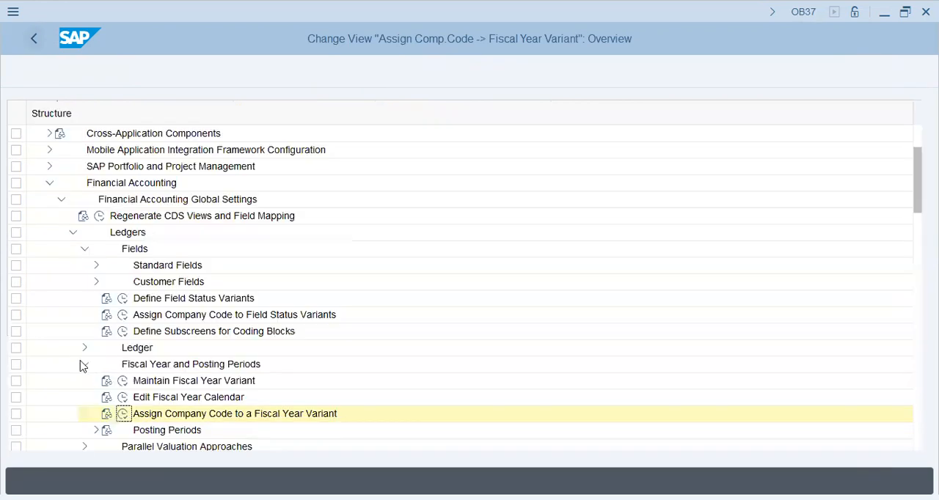
left_click(83, 364)
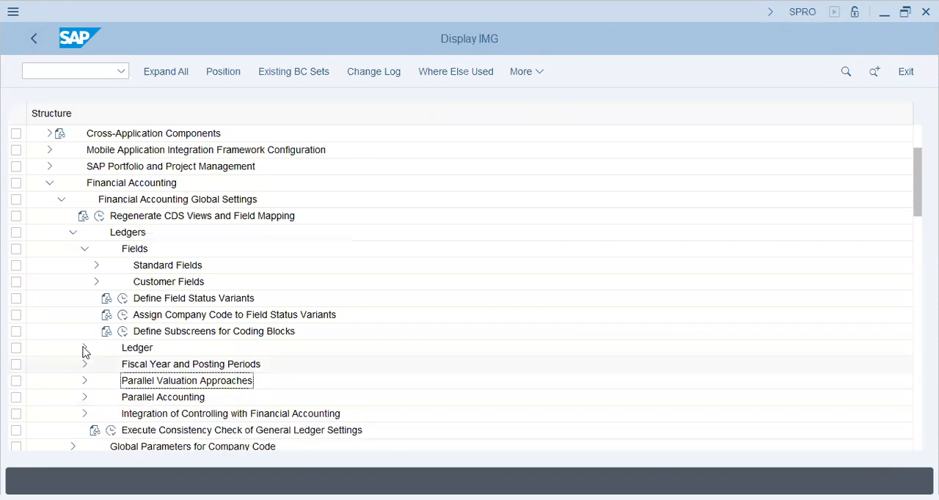
left_click(72, 233)
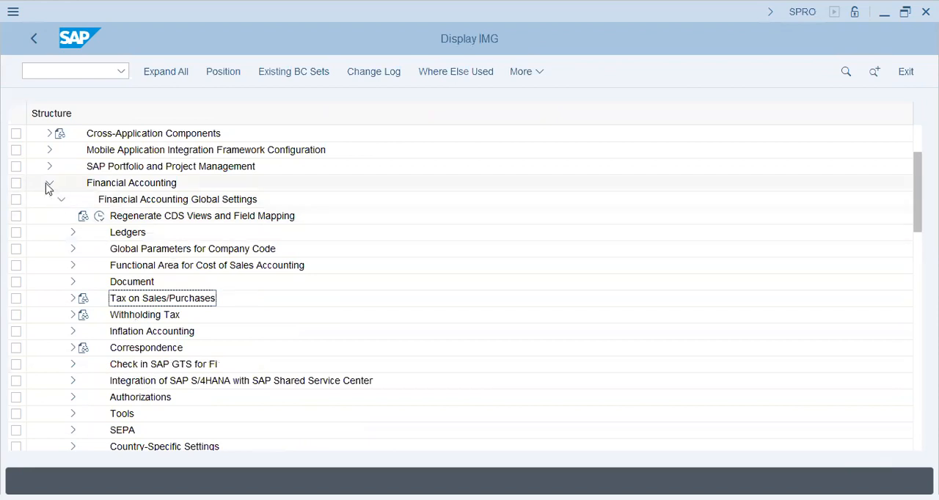
left_click(47, 185)
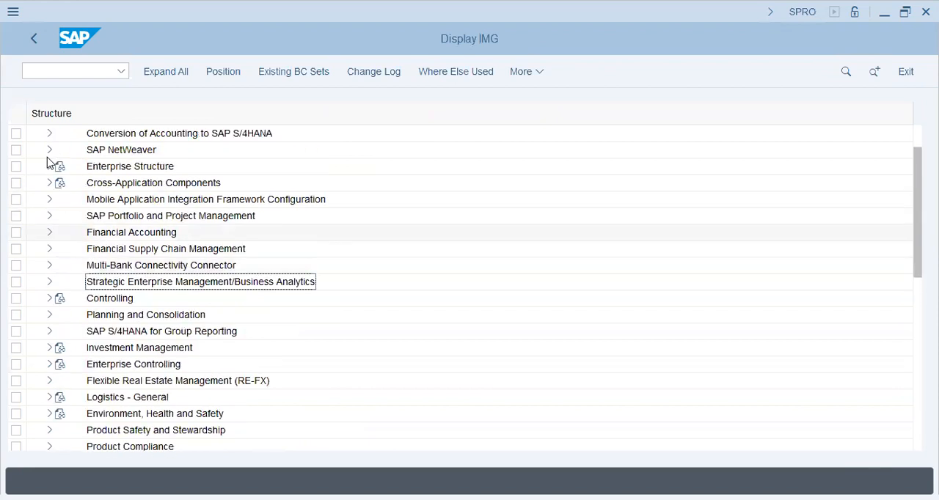
- Open Maintain Controlling Area under Enterprise Structure, Definition, Controlling, and start a new controlling area entry
scroll(48, 182, "up", 1)
left_click(49, 183)
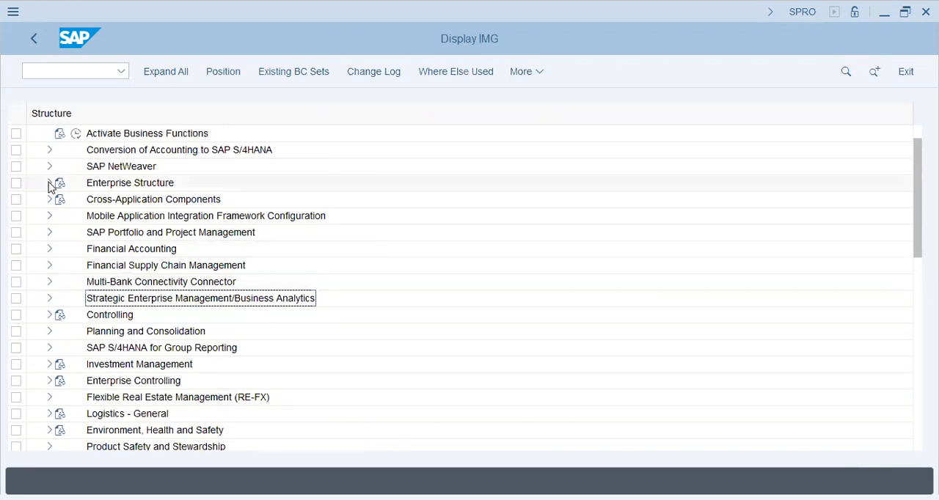
left_click(61, 217)
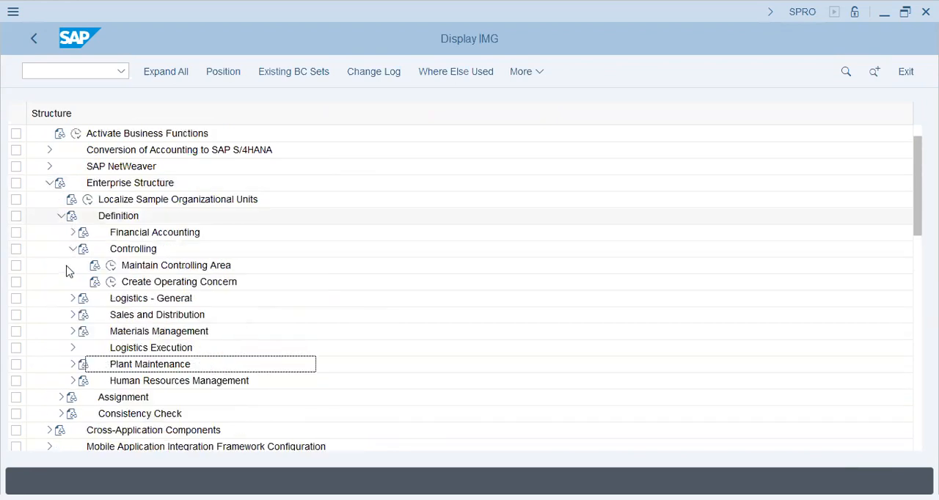
left_click(112, 266)
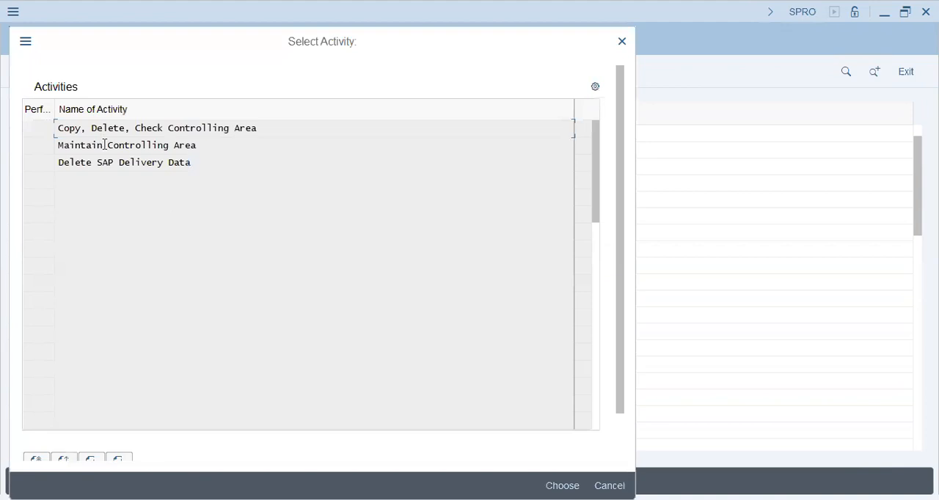
double_click(104, 146)
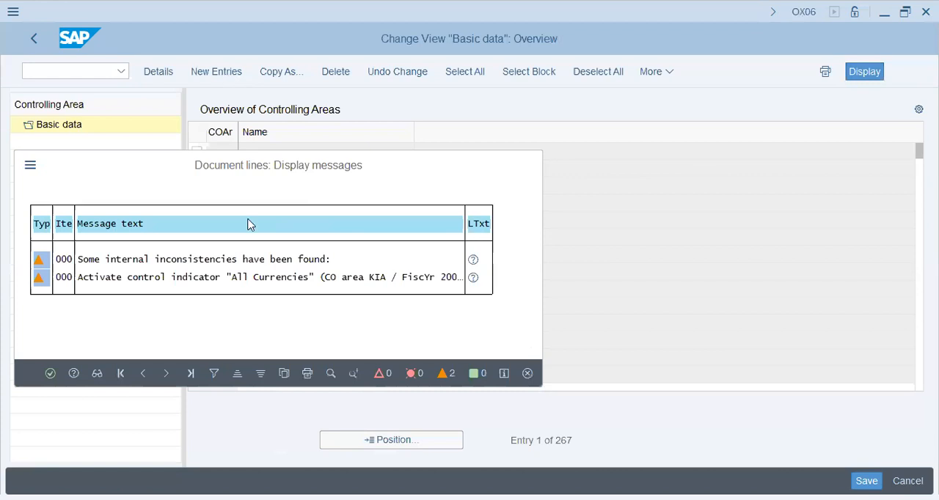
key("Return")
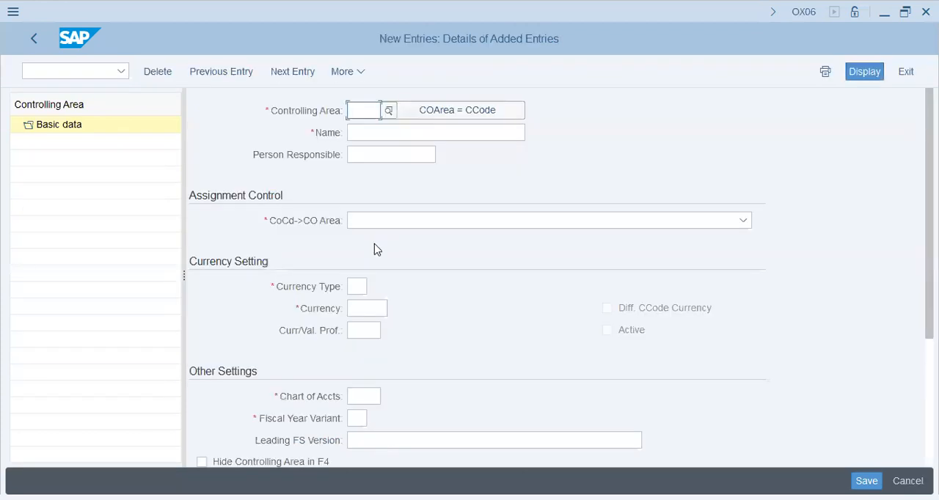
- Derive the controlling area from company code H53C and set its assignment control to Controlling area same as company code
left_click(451, 110)
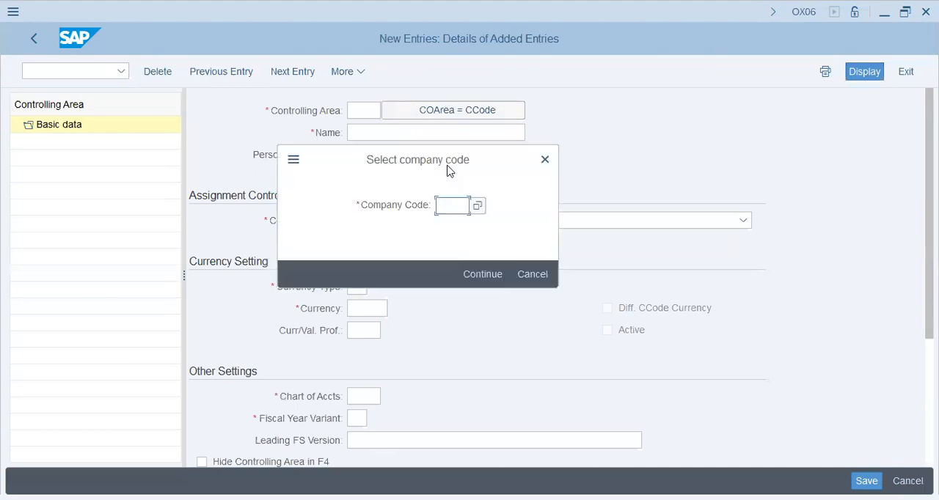
type("h53")
key("Return")
type("c")
key("Return")
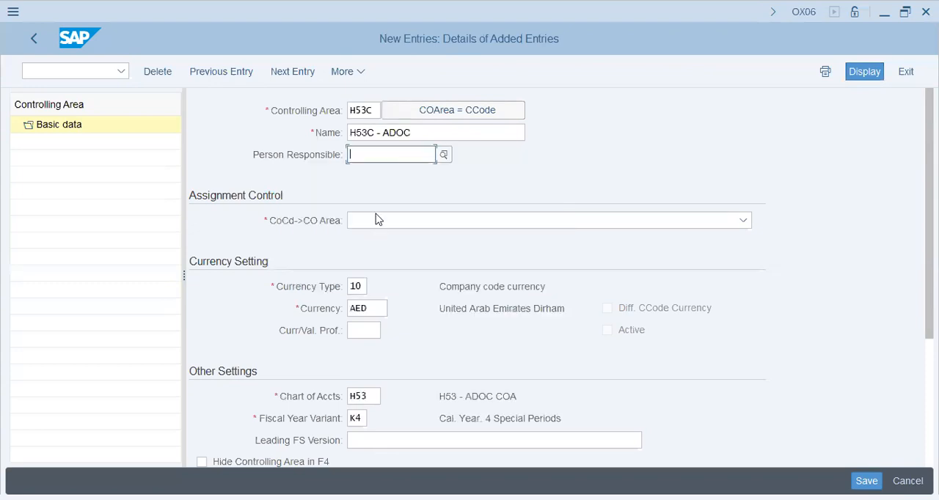
left_click(377, 220)
left_click(384, 246)
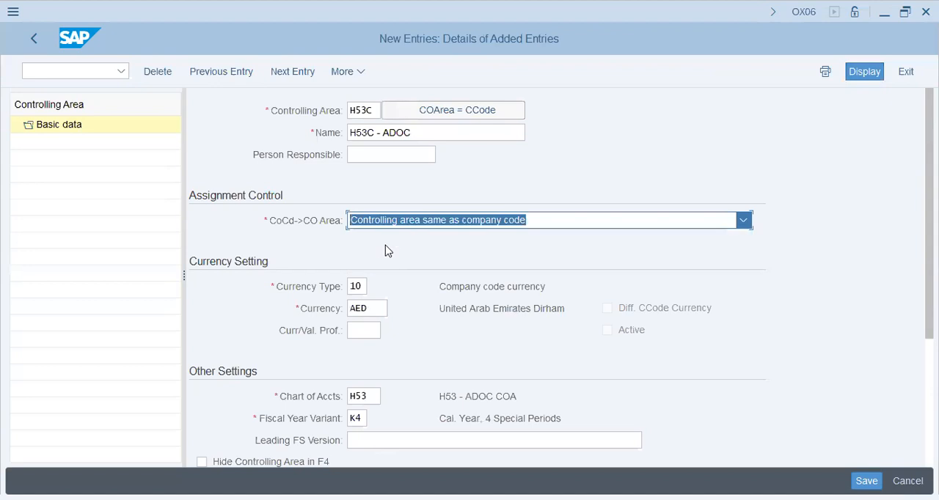
- Set the controlling area's leading FS version to INT
left_click(403, 386)
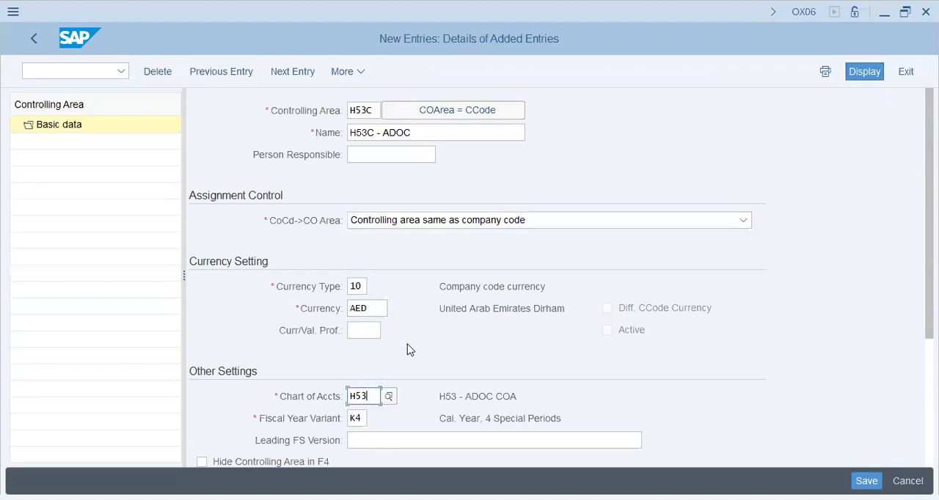
scroll(386, 416, "down", 1)
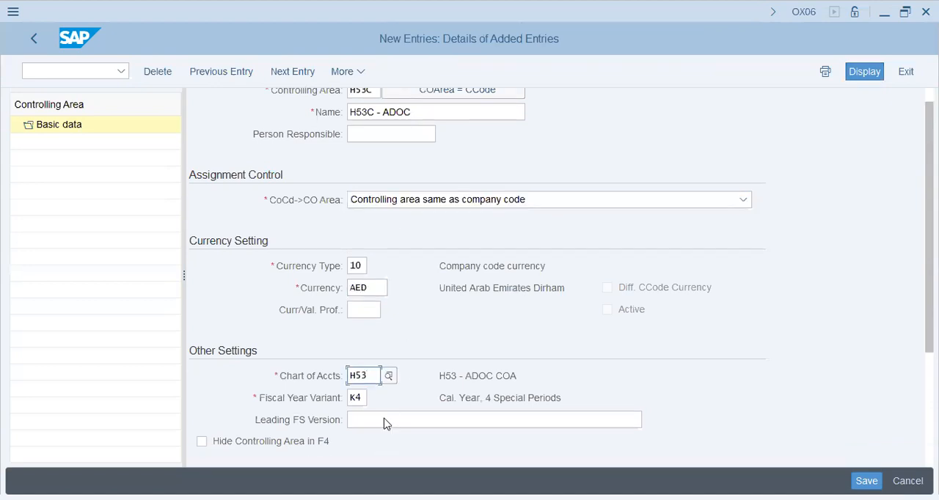
left_click(383, 421)
type("INT")
- Try USD as the controlling area currency and check the allowed currency types
left_click(371, 289)
key("shift+Left")
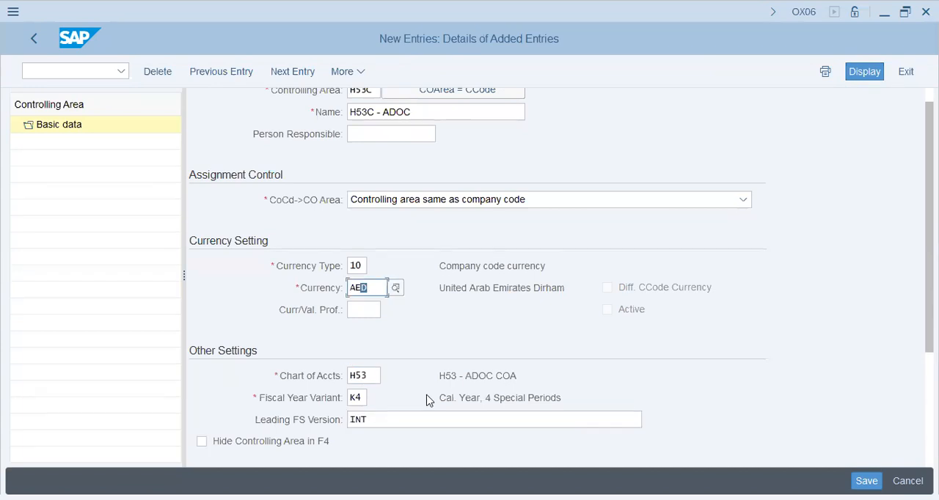
key("shift+Left")
key("shift+Left")
type("USD")
left_click(365, 268)
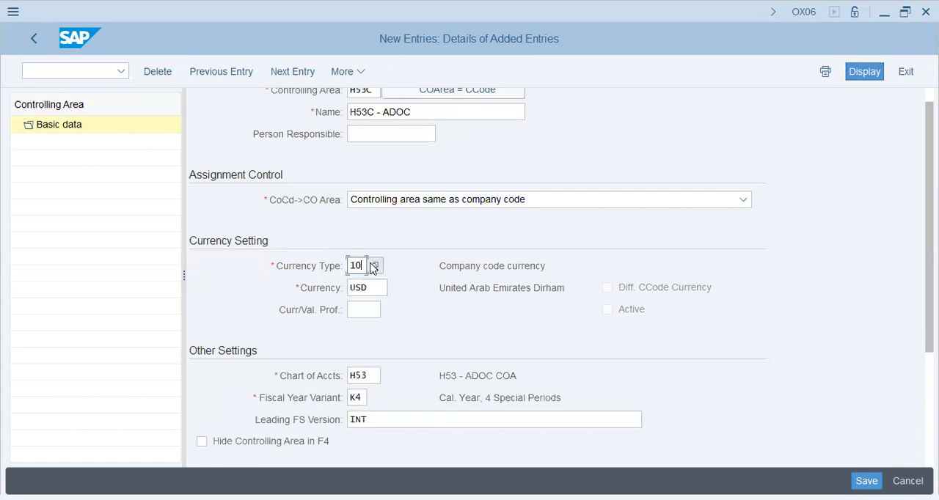
key("Return")
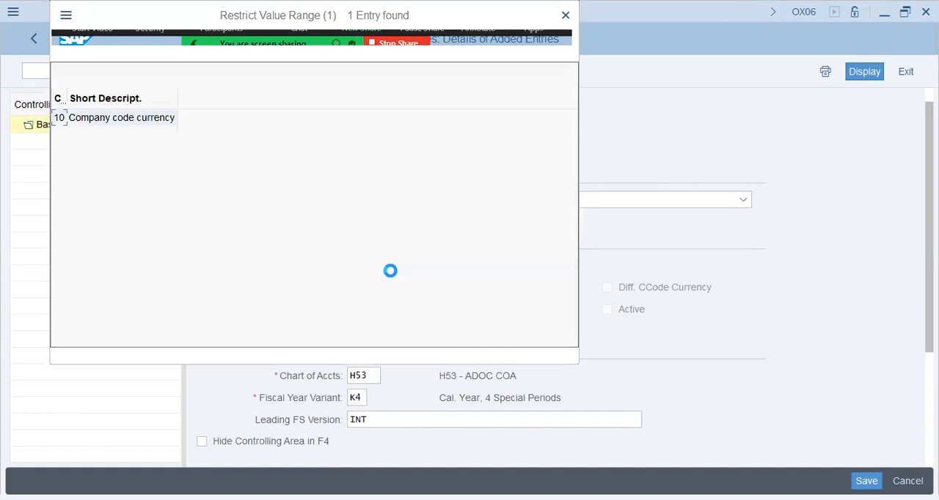
key("Return")
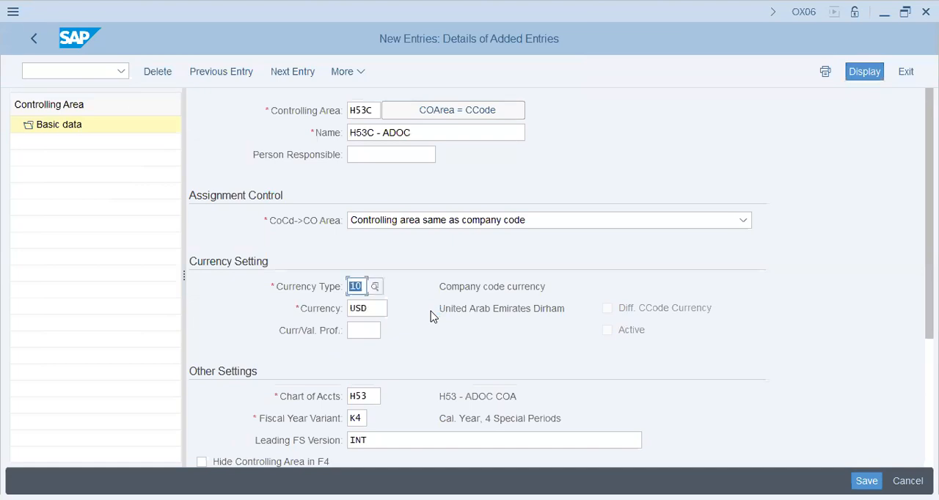
- Try currency type 30 for the controlling area, and reset the type to 10
type("30")
key("Tab")
key("Return")
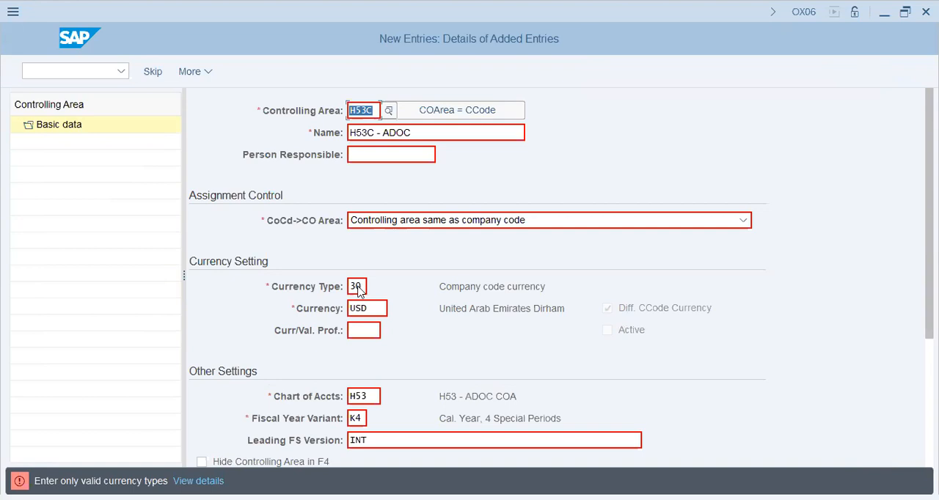
left_click(358, 288)
key("shift+Right")
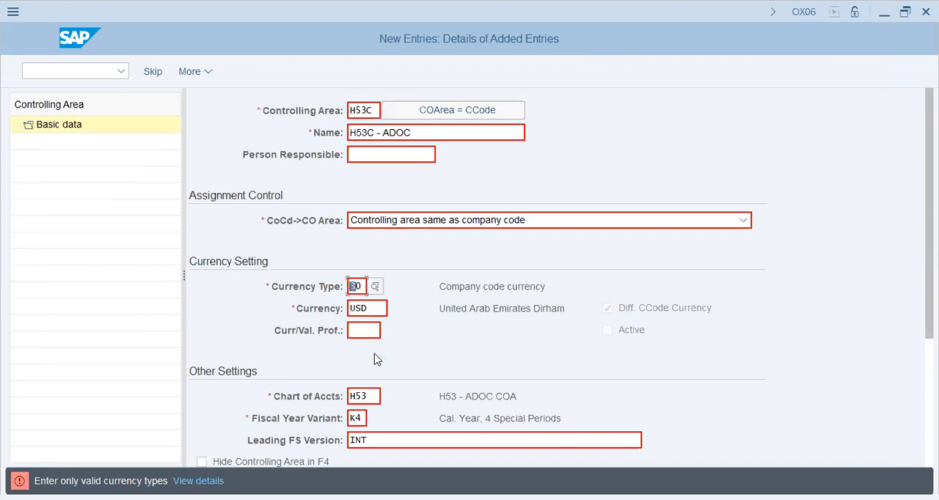
type("1")
key("Return")
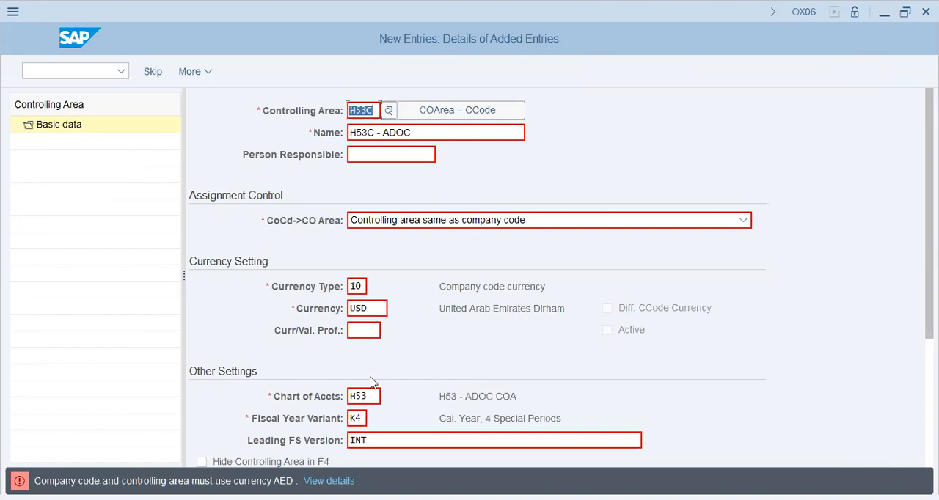
- Set the controlling area currency to AED and save the new controlling area H53C
key("shift+Left")
key("shift+Tab")
key("Tab")
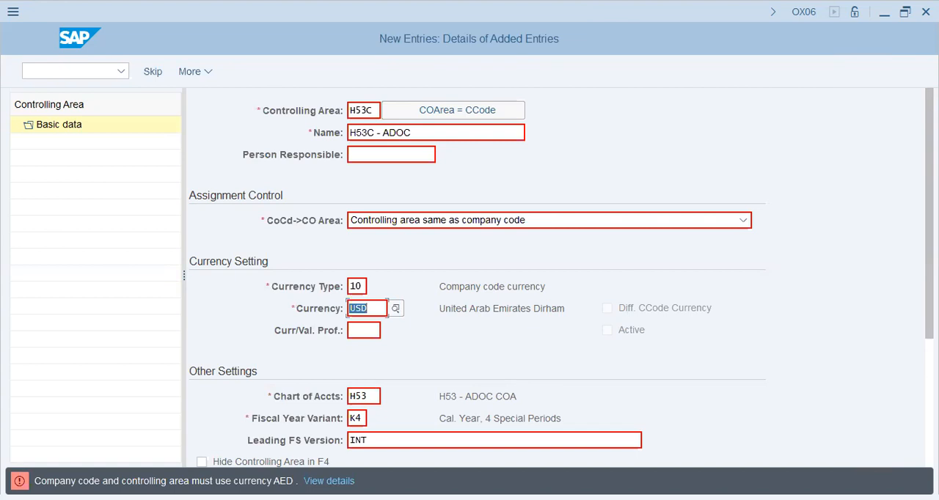
type("AED")
key("Return")
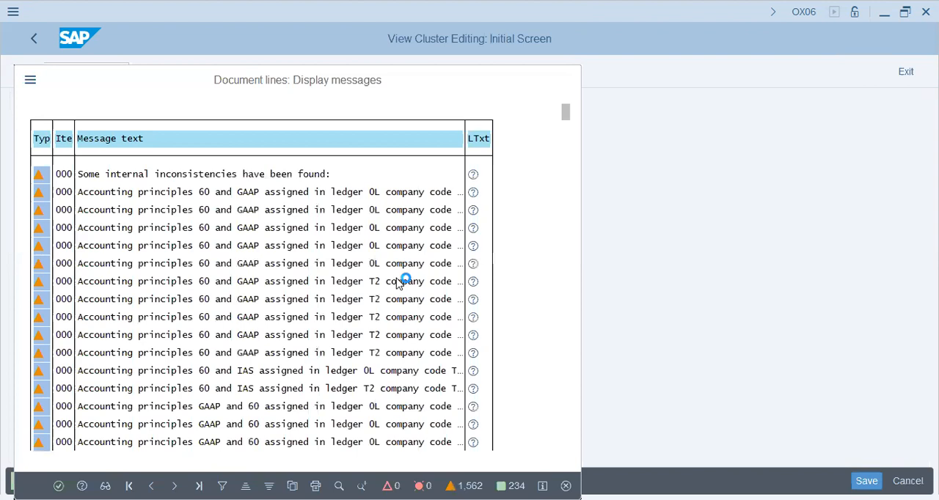
key("Return")
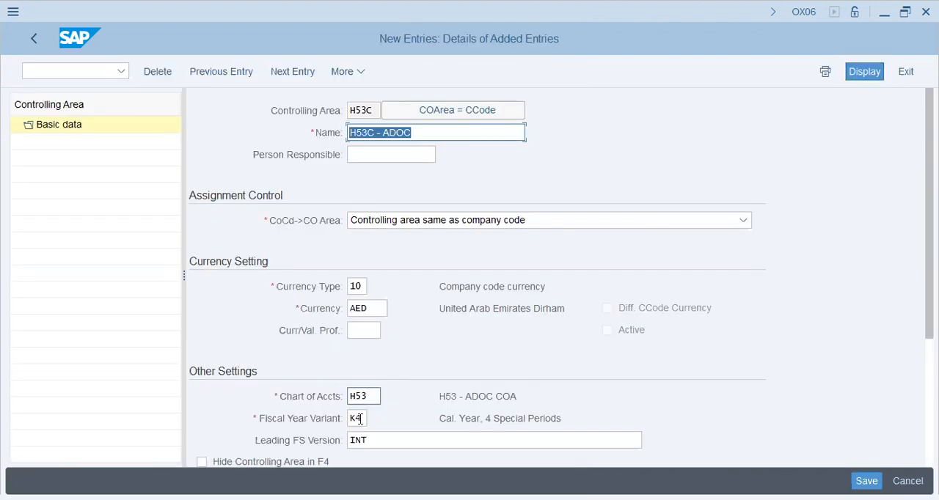
left_click(360, 419)
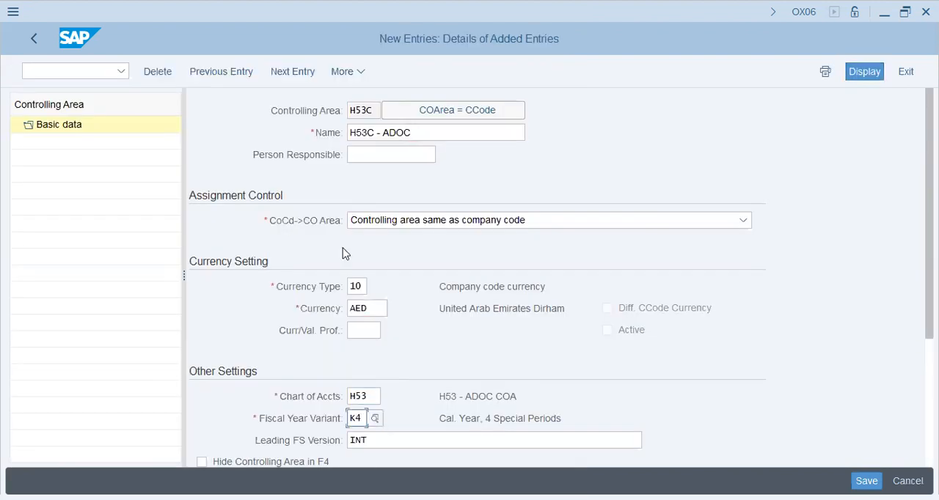
- Run transaction /NOKKP to open the controlling area maintenance with component activation and company code assignment
left_click(77, 71)
type("/NOKKP")
key("Return")
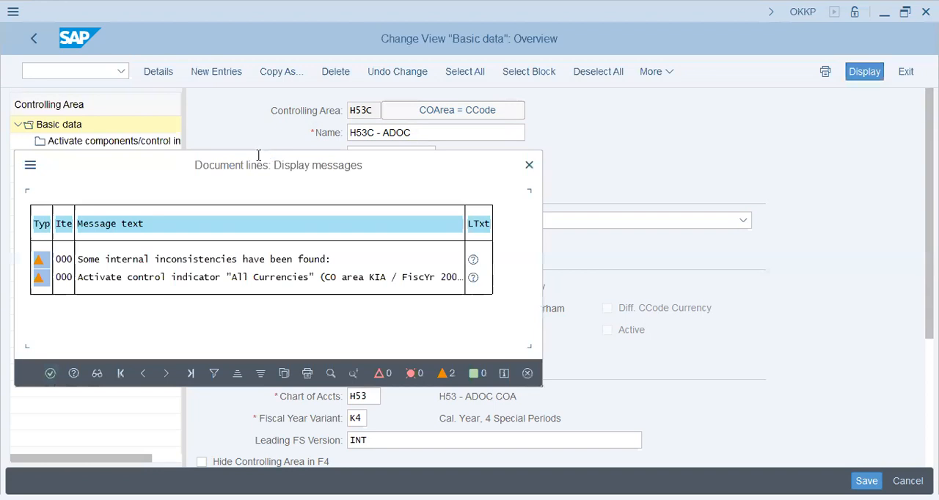
key("Return")
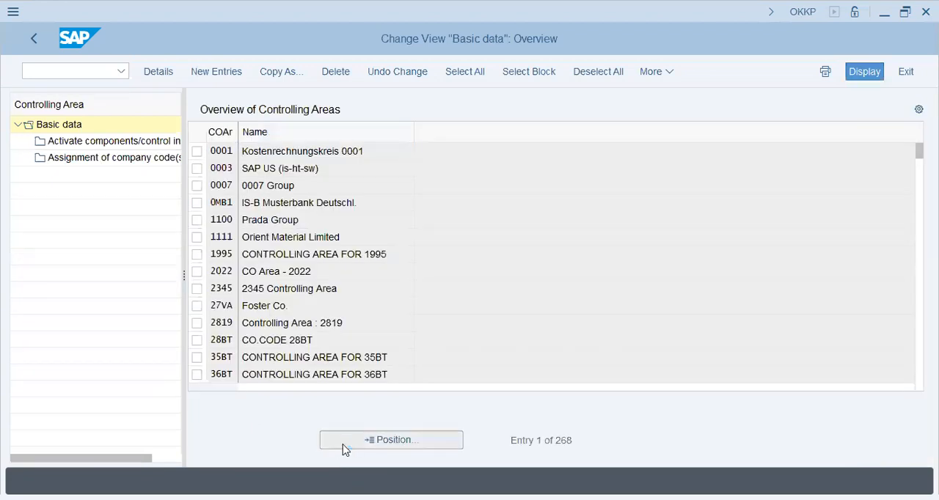
- Locate controlling area H53C, open its basic data details, and set the cost center standard hierarchy to H53
left_click(391, 440)
key("Return")
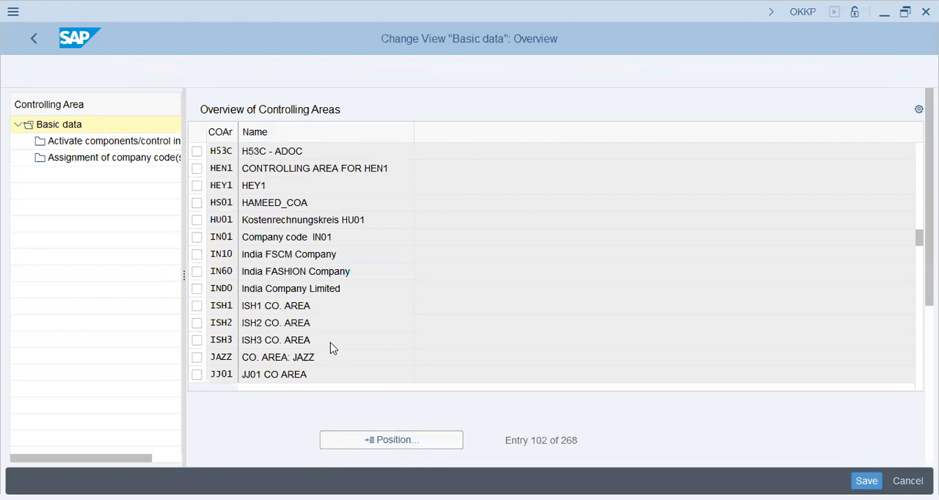
key("Return")
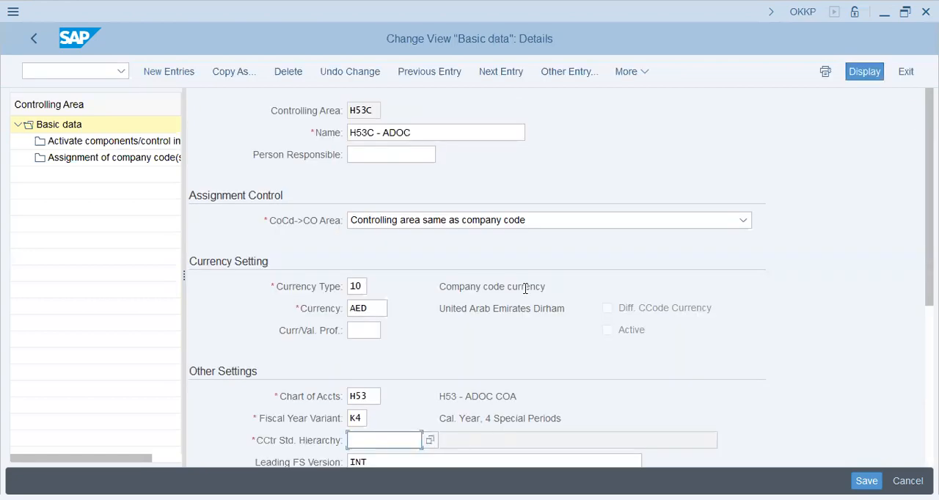
type("H53")
key("Tab")
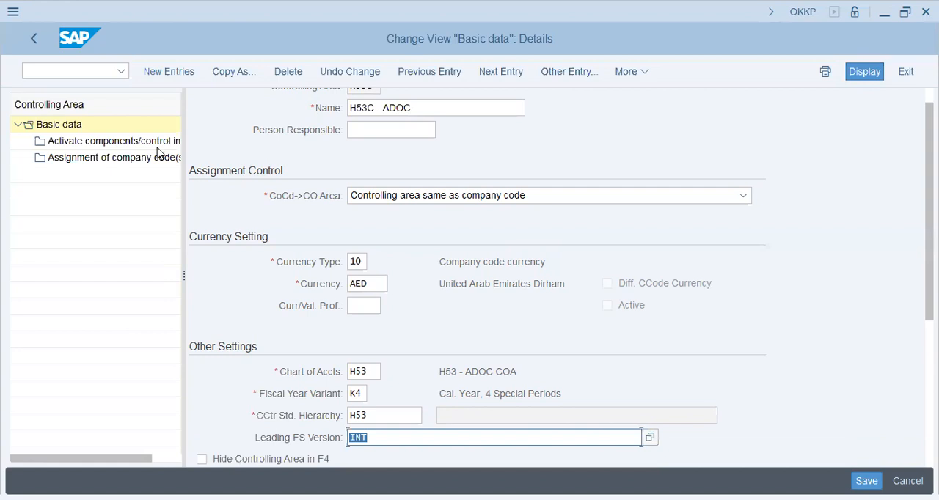
- Add a new components and control indicators entry for controlling area H53C with fiscal year 2023
left_click(125, 144)
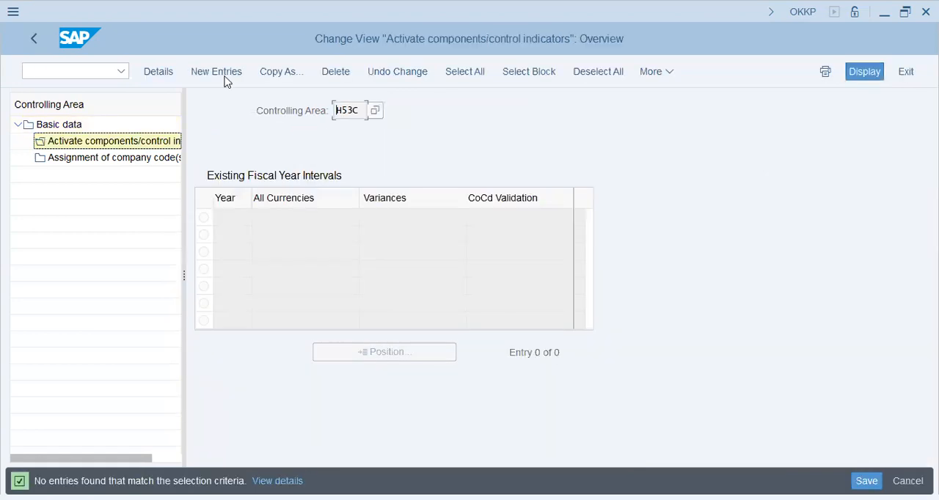
left_click(224, 77)
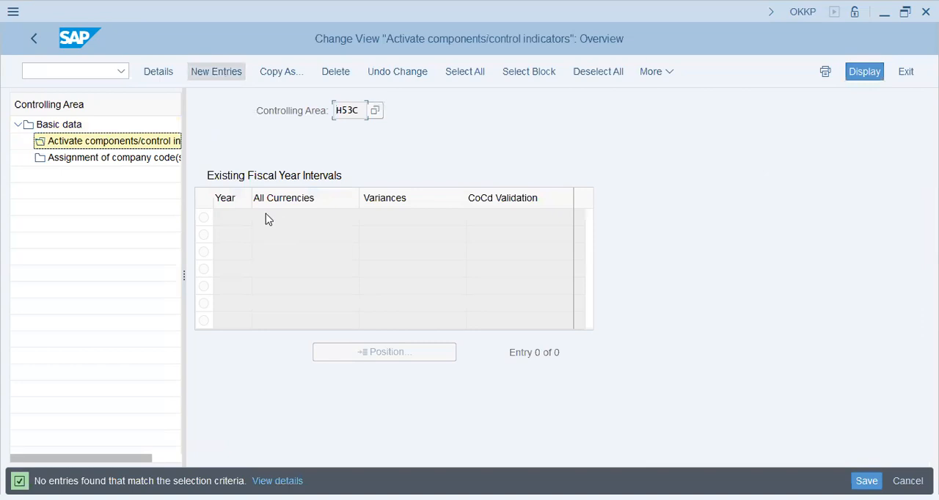
type("2023")
key("Tab")
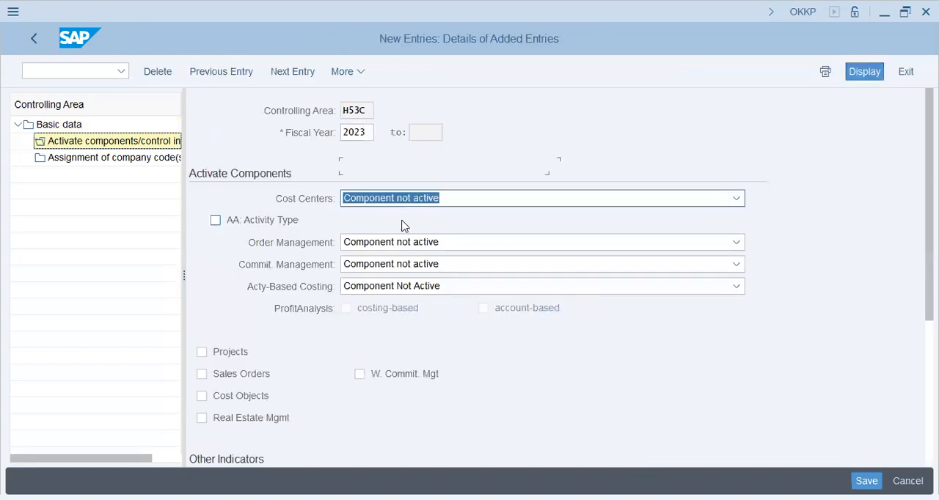
- Set Cost Centers and Order Management to Component active, and enable Projects, Sales Orders and Cost Objects
key("Down")
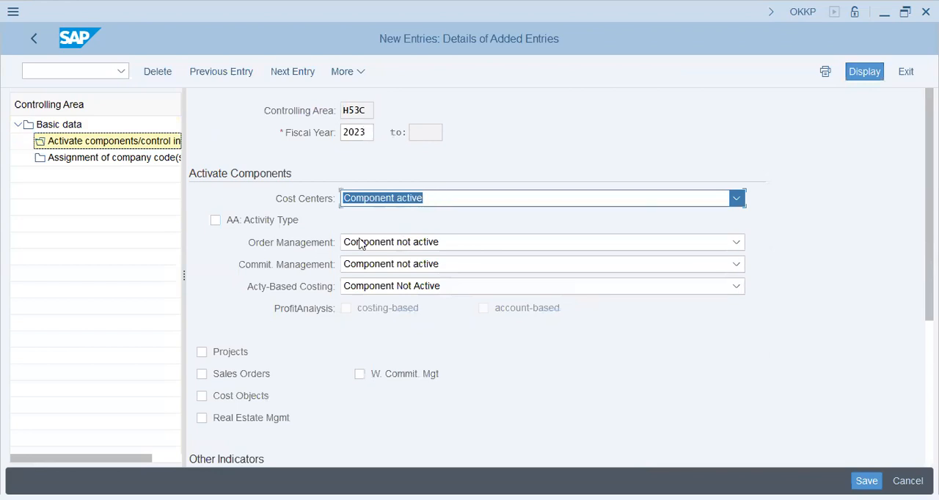
left_click(231, 355)
left_click(411, 248)
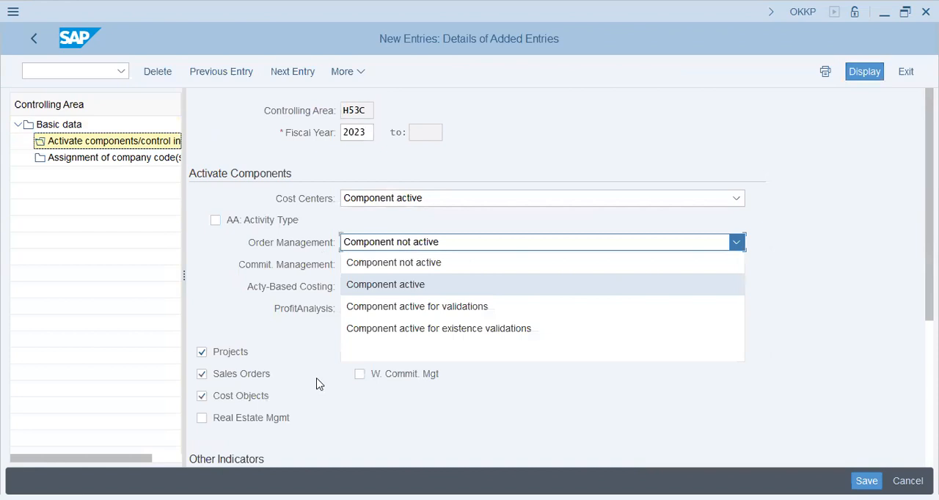
key("Return")
scroll(318, 383, "down", 1)
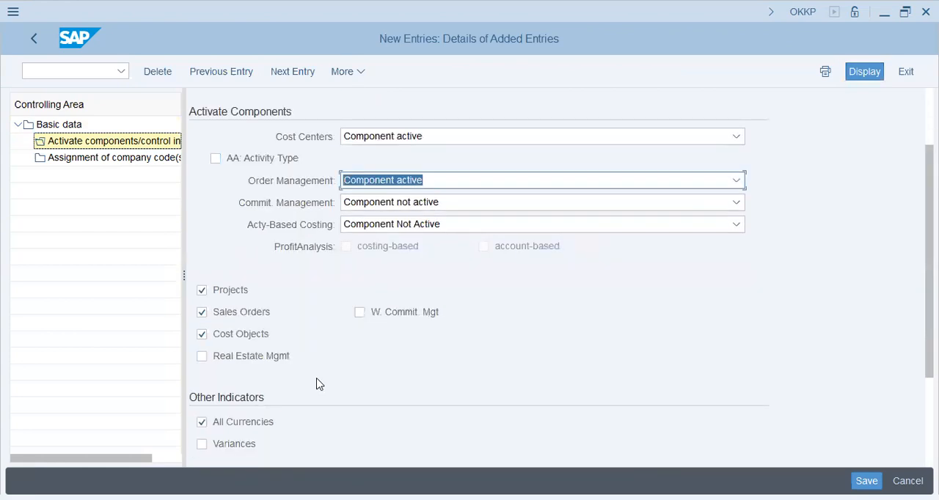
scroll(318, 384, "down", 3)
scroll(380, 155, "down", 1)
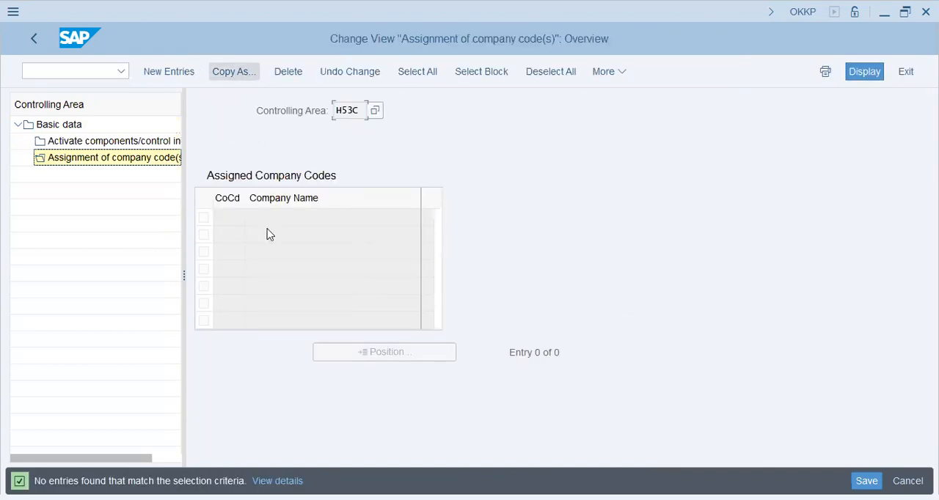
- Assign company code H53C to controlling area H53C and save the entry in the H53 - ADOC - HCM Config customizing request
left_click(268, 230)
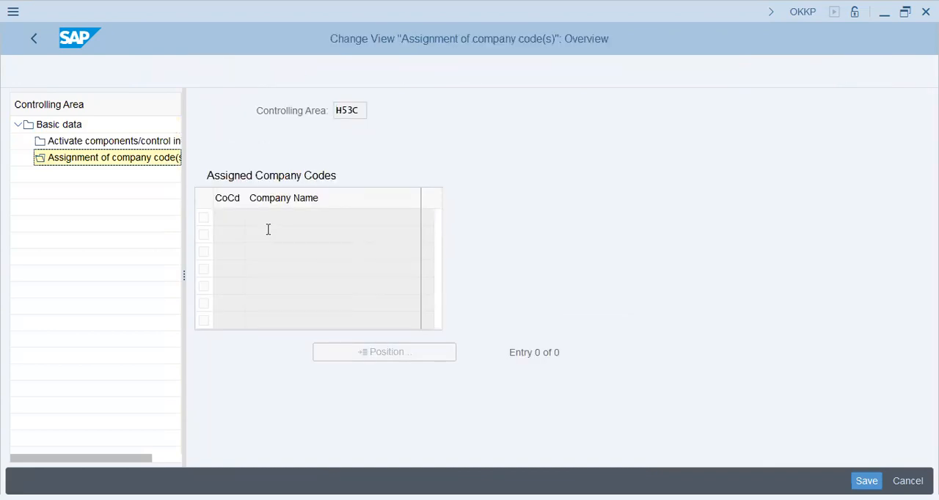
type("H53C")
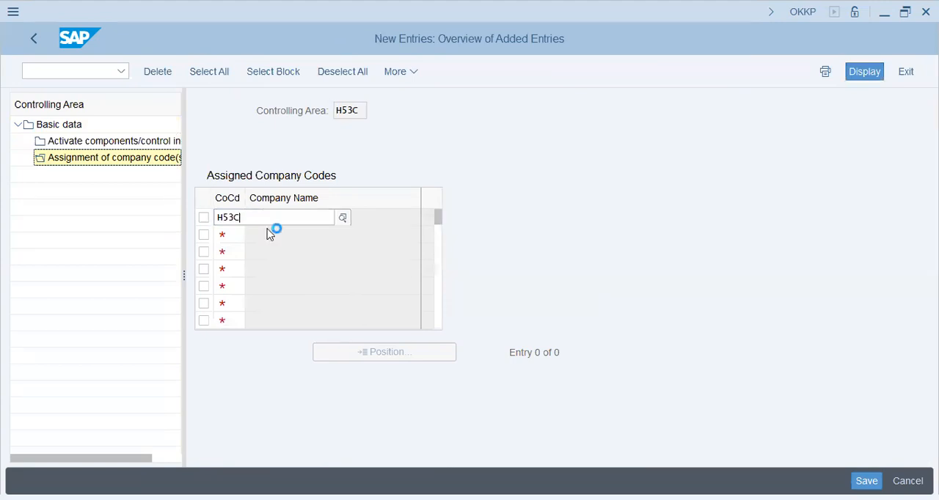
key("Return")
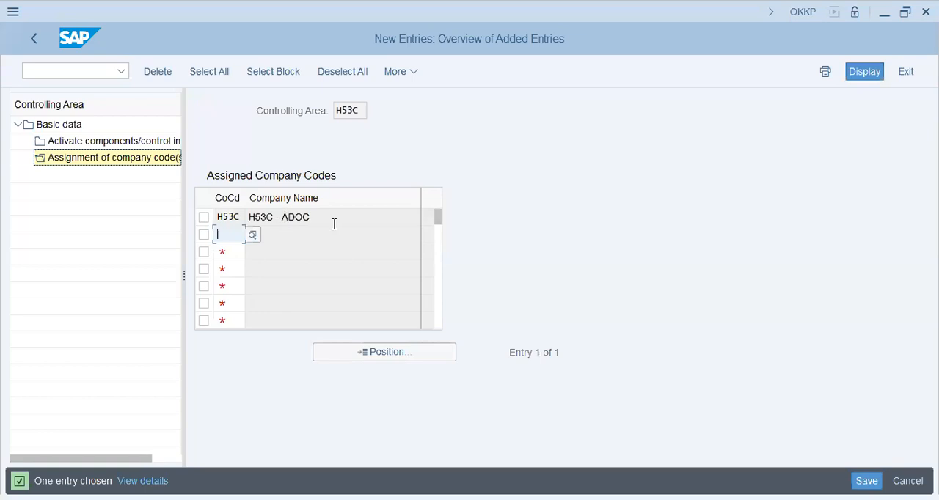
left_click(334, 223)
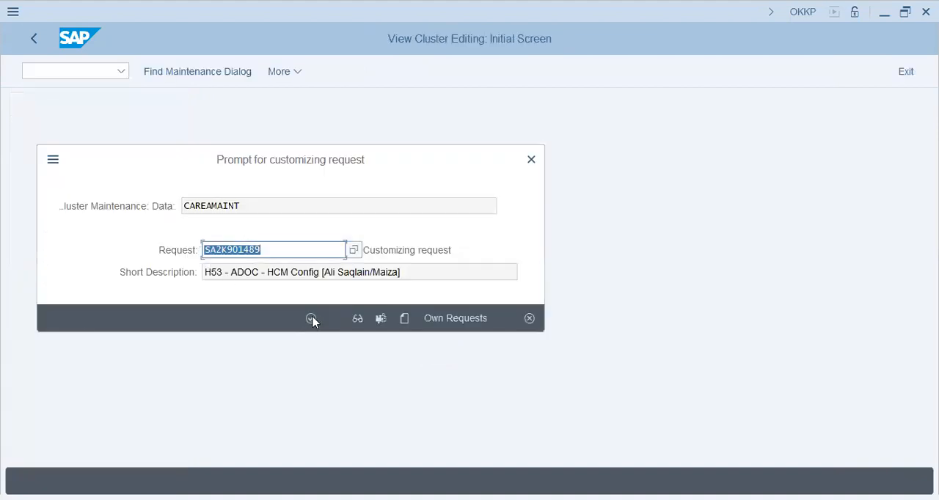
left_click(311, 319)
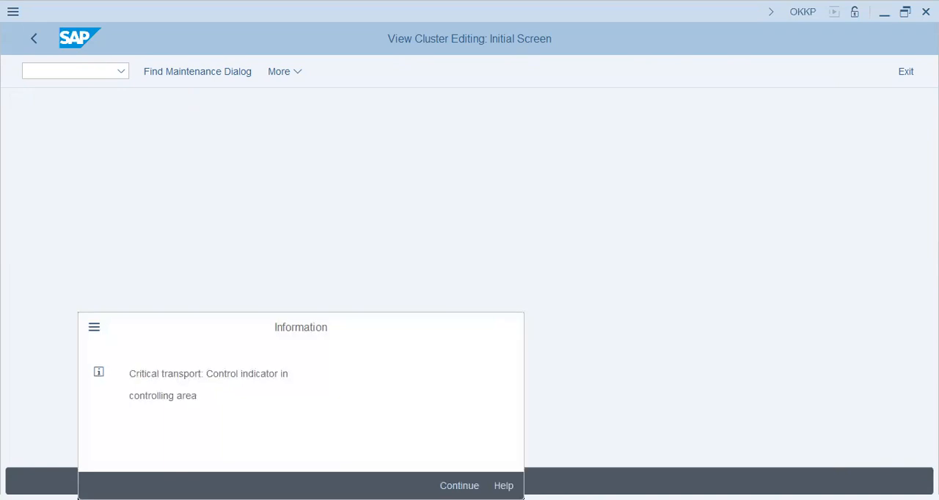
key("Return")
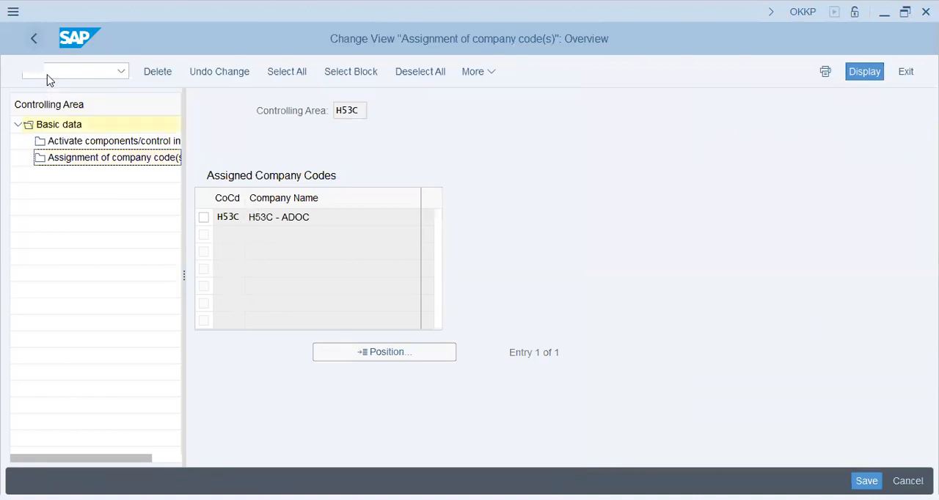
- Run /NSPRO and open Assign plant to company code under Enterprise Structure, Assignment, Logistics - General
type("/NSPRO")
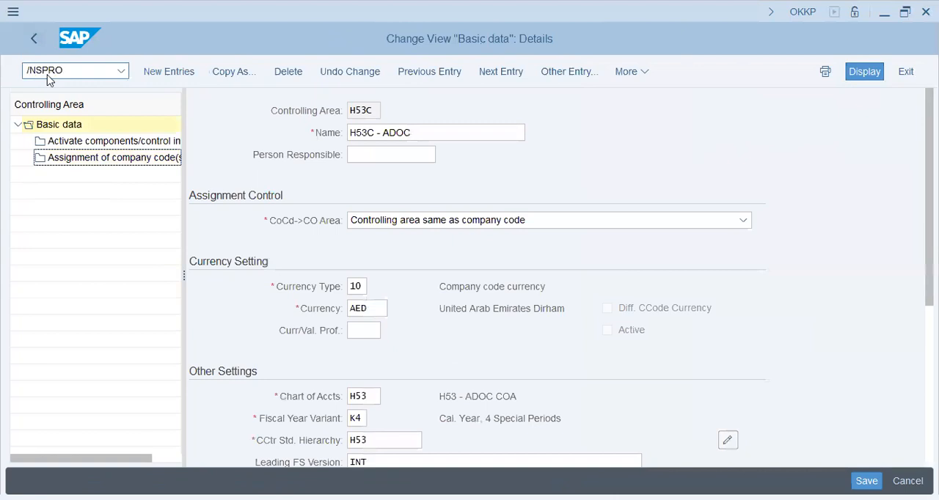
key("Return")
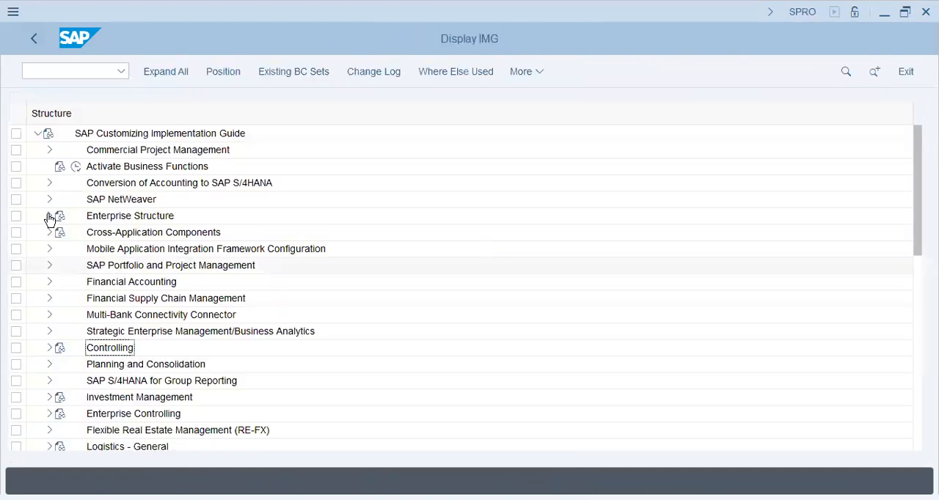
left_click(62, 267)
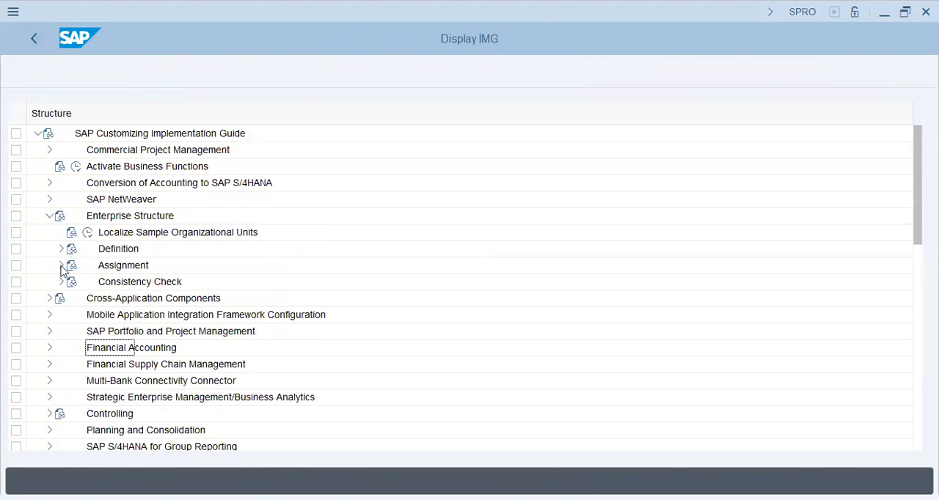
left_click(73, 317)
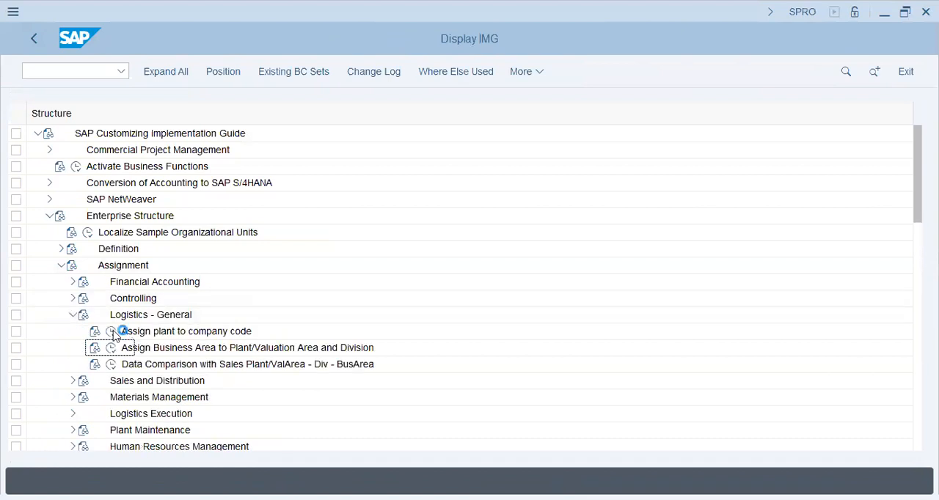
left_click(111, 332)
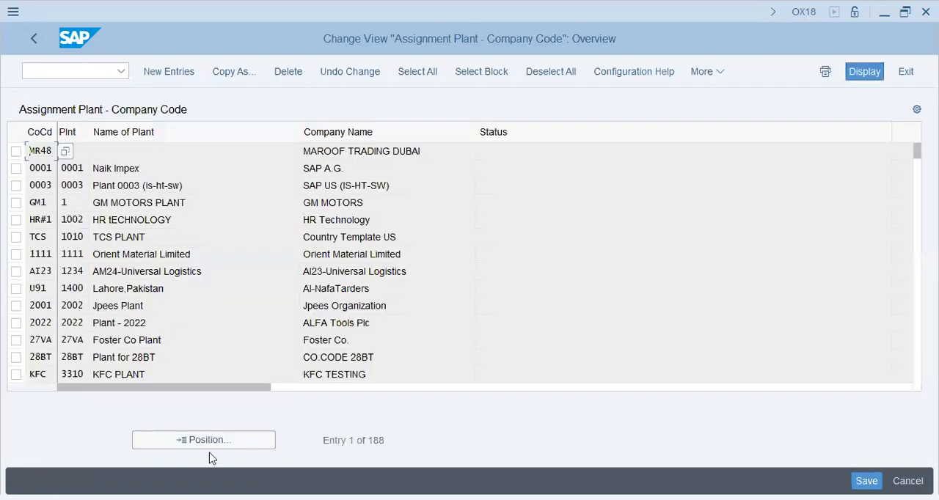
- Look up plant h53 in the plant-to-company-code assignment list
left_click(209, 442)
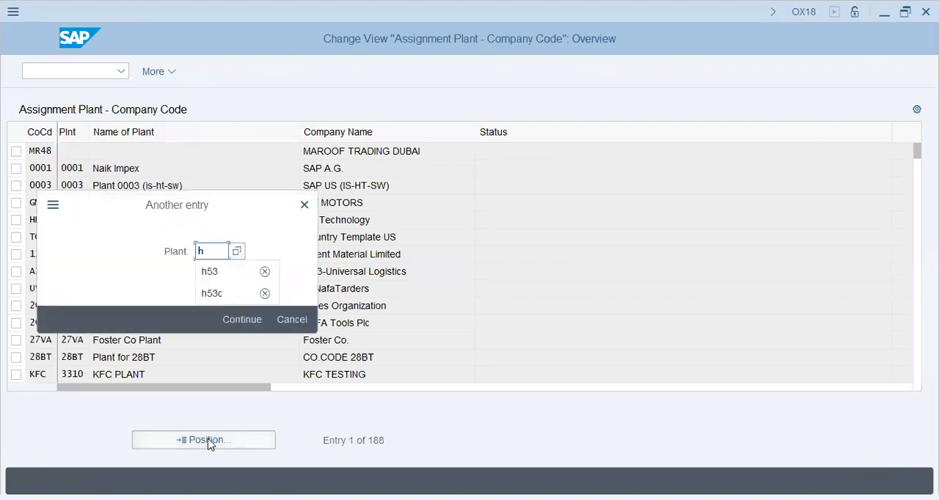
type("53")
key("Return")
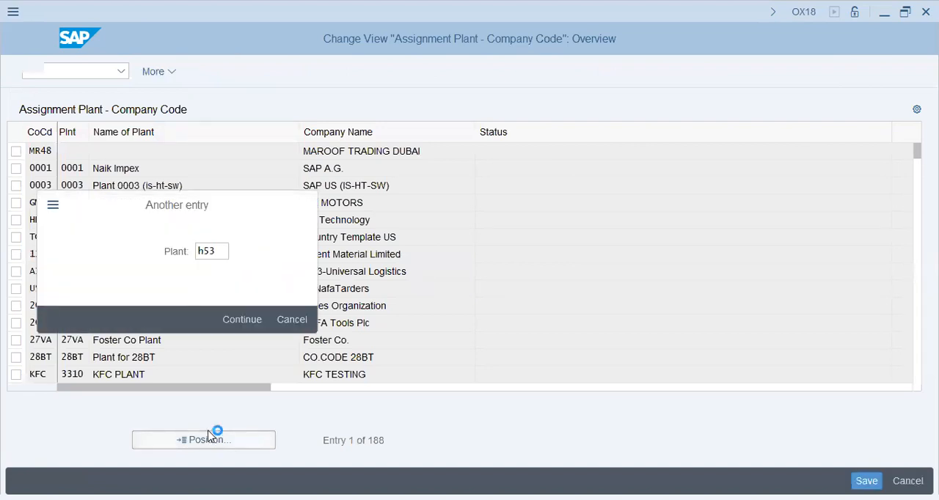
- Try to add an assignment of plant H53 to company code H53, discard the entry and return to the implementation guide
left_click(193, 80)
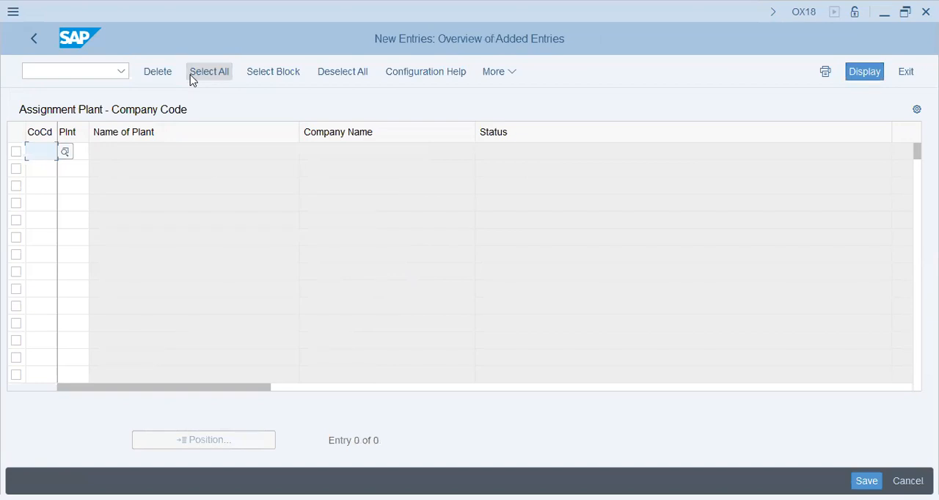
type("53")
key("Return")
left_click(196, 76)
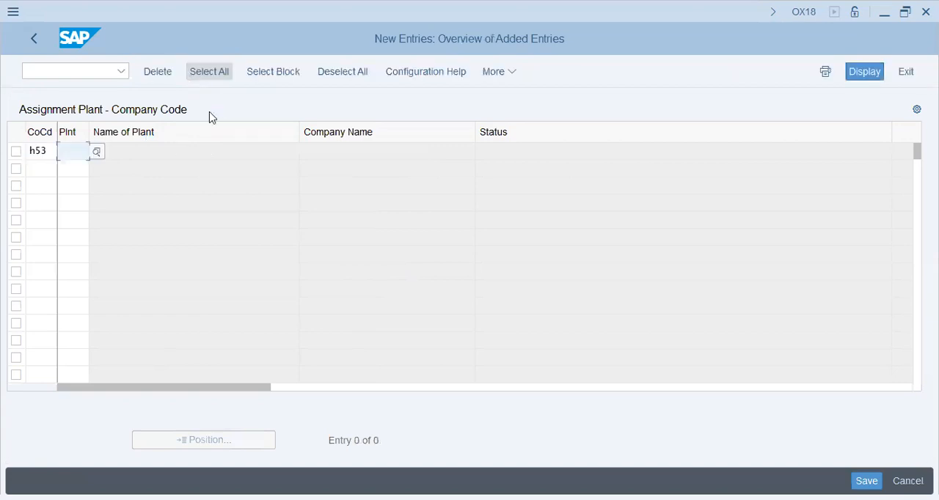
type("h53")
key("Return")
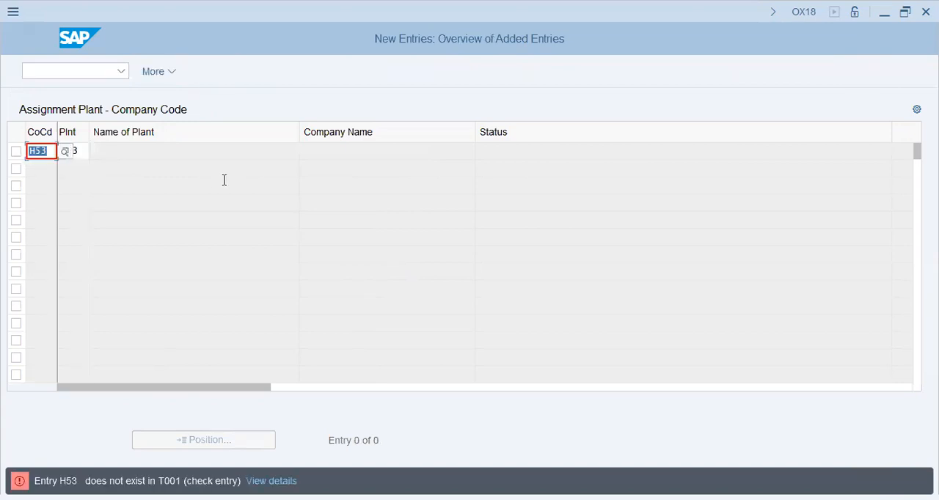
left_click(110, 135)
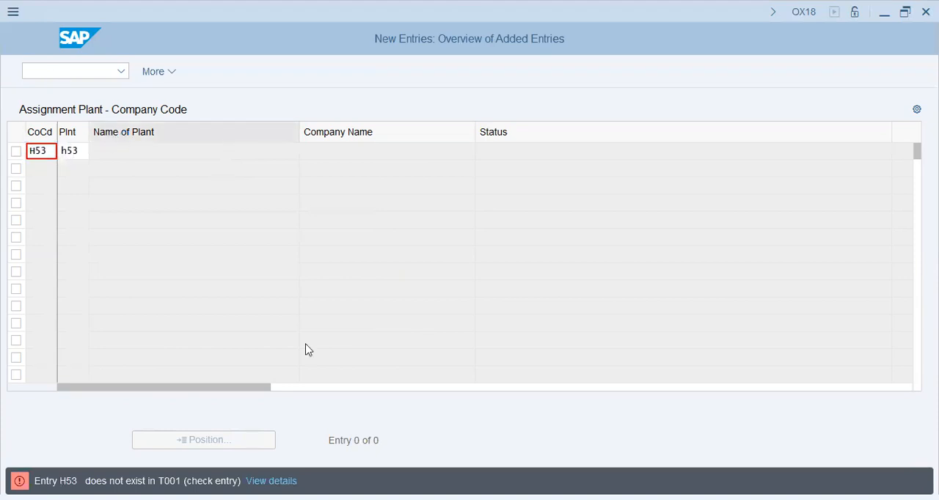
key("Escape")
left_click(270, 340)
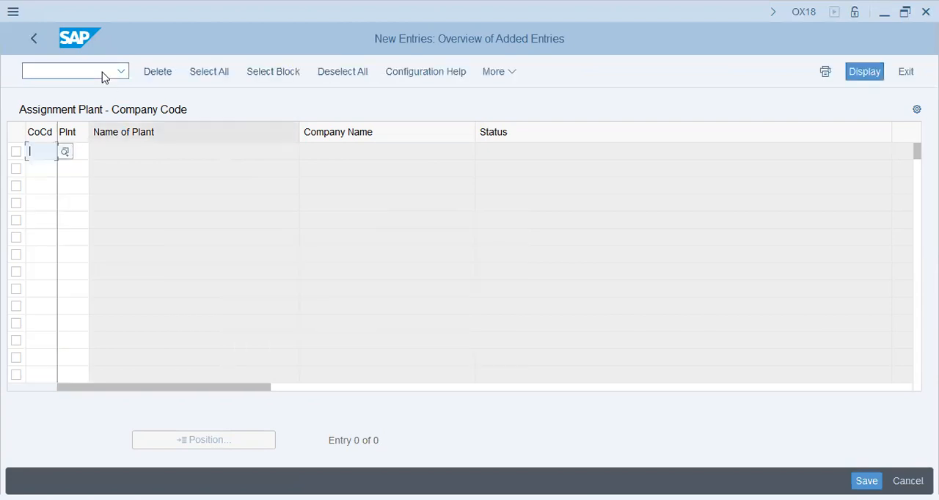
left_click(78, 68)
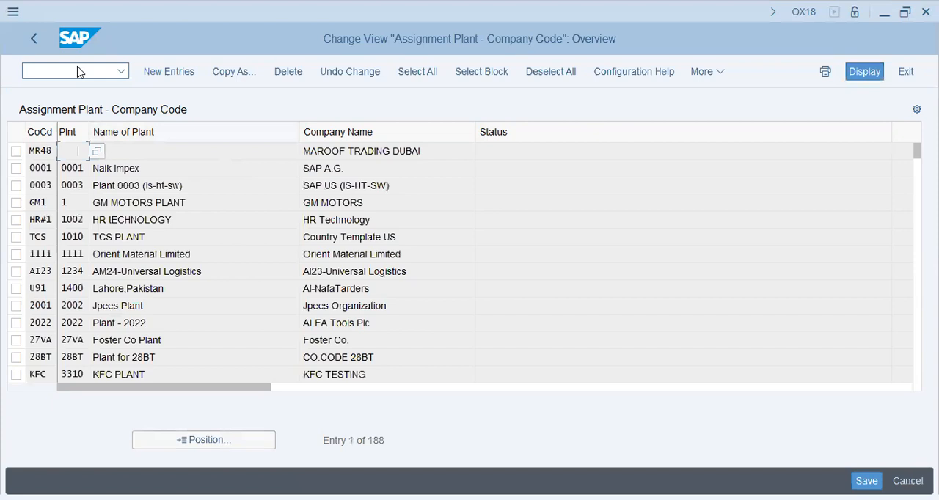
key("F3")
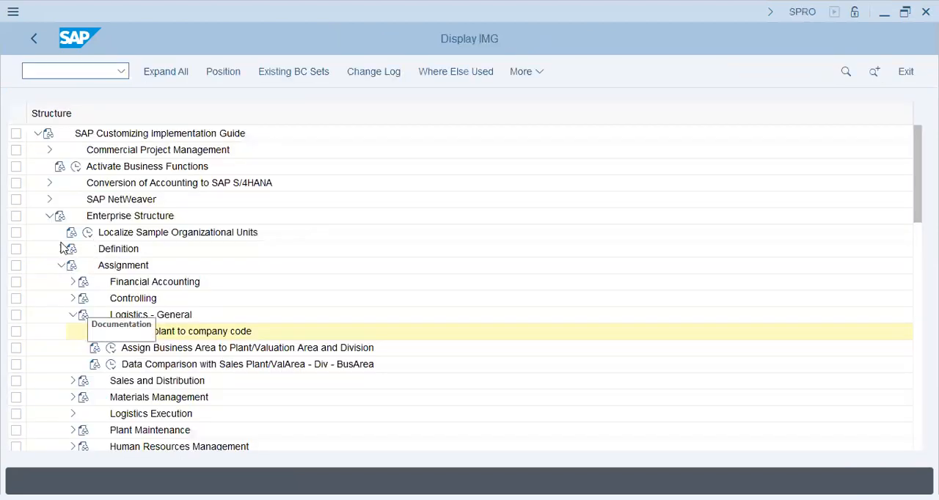
- Open the Define Plant activity under Enterprise Structure, Definition, Logistics - General, and look up plant adoc
left_click(61, 249)
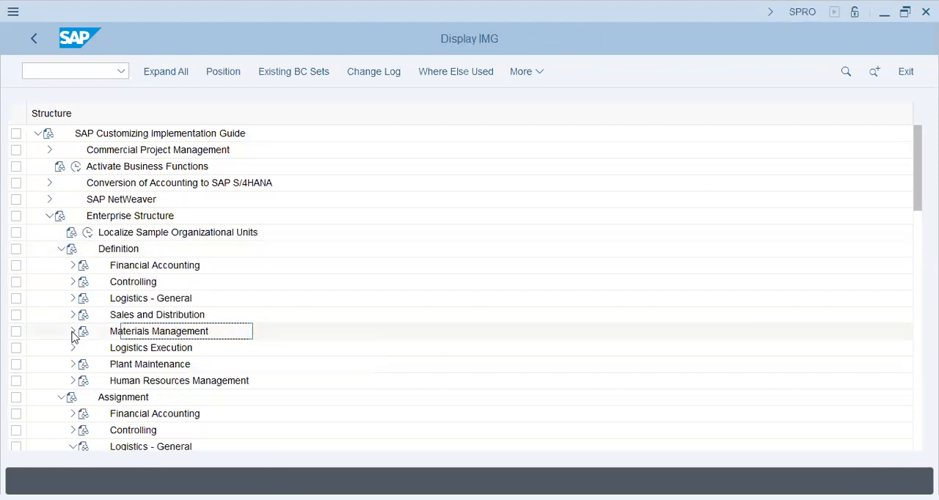
left_click(73, 331)
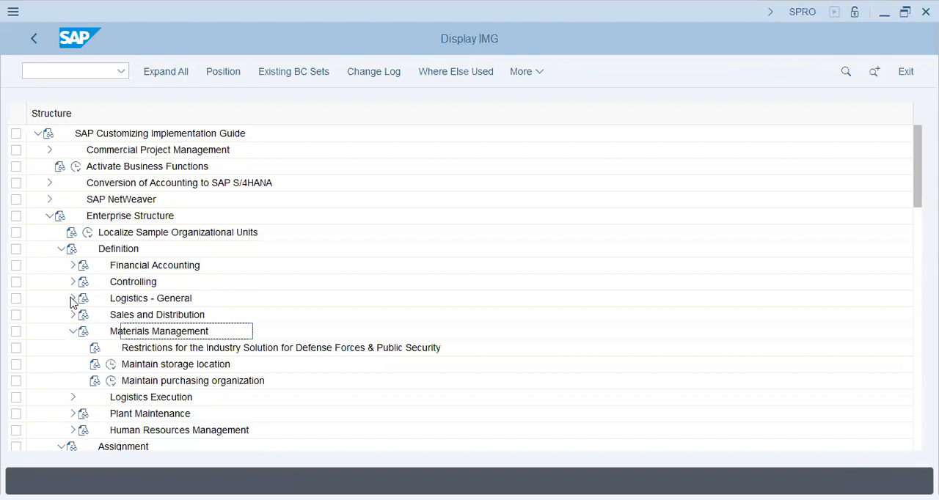
left_click(73, 298)
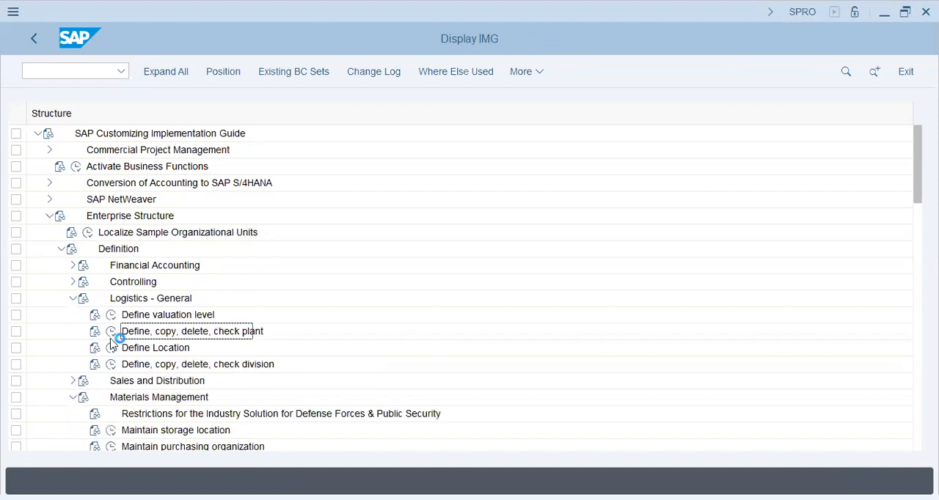
left_click(111, 332)
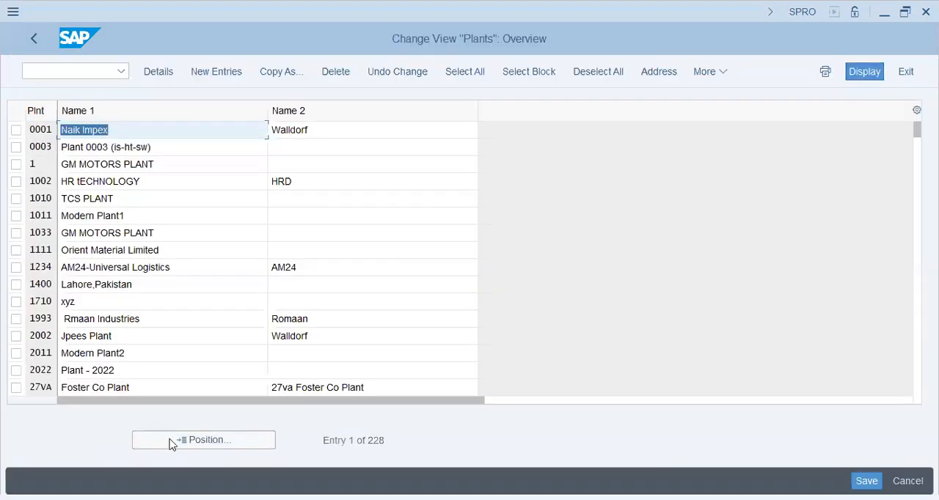
left_click(170, 440)
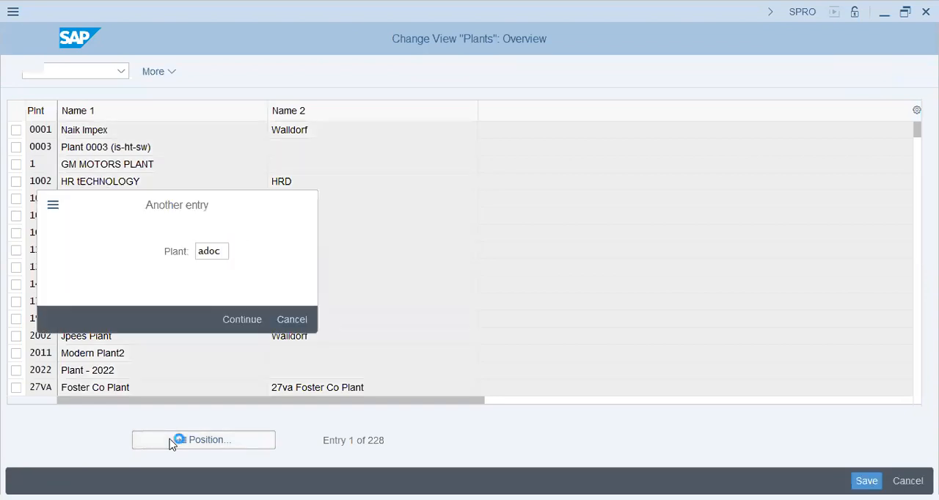
key("Return")
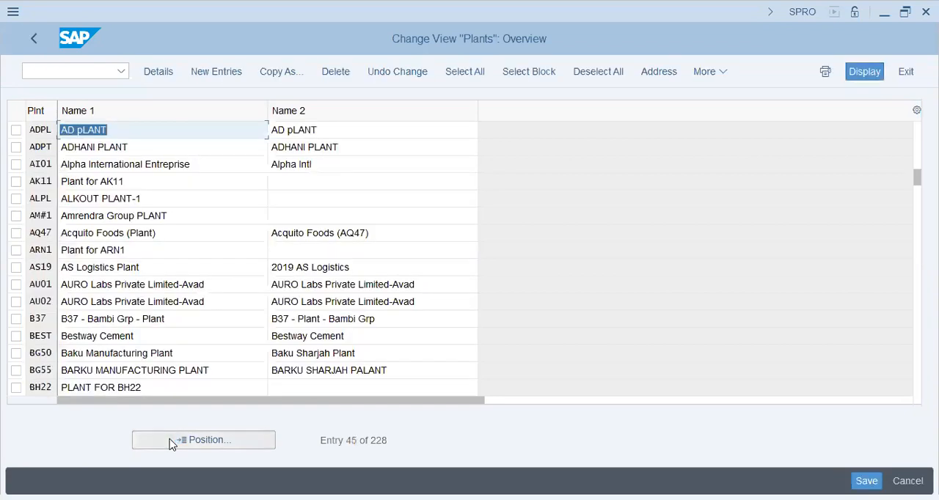
- Add a new plant entry with code H53 and Name 1 ADOC - Plant - AUH
left_click(207, 73)
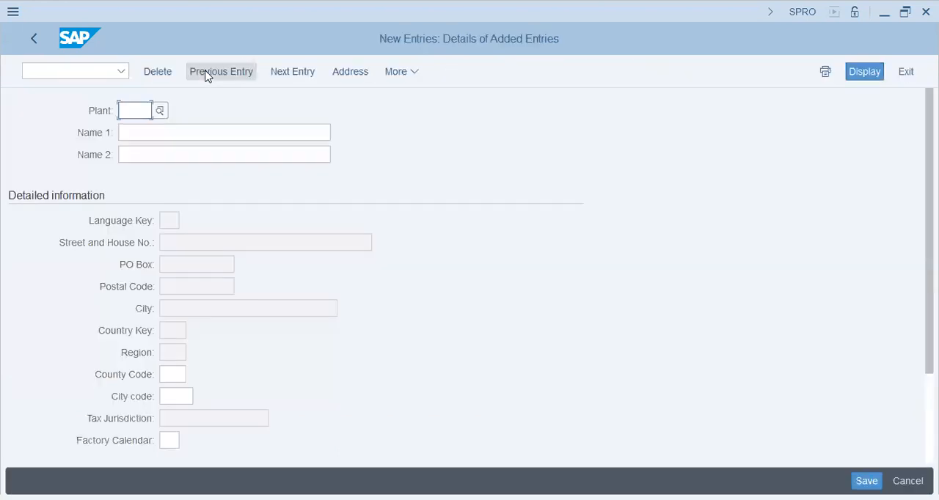
type("H53")
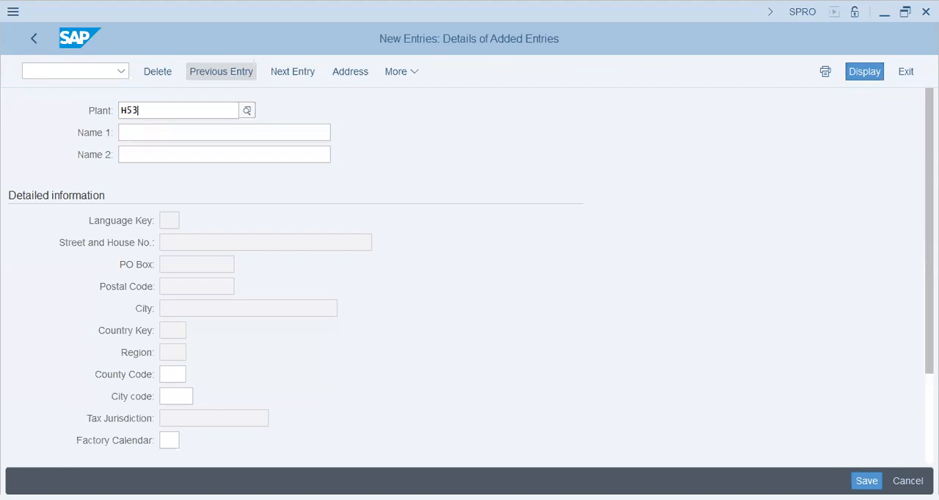
key("Tab")
type("ADOC - PLa")
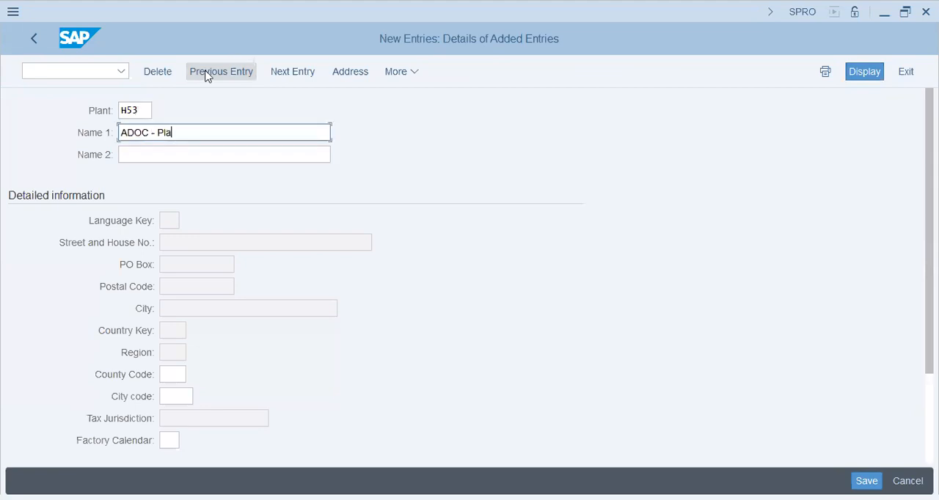
type("nt - AUH")
key("Tab")
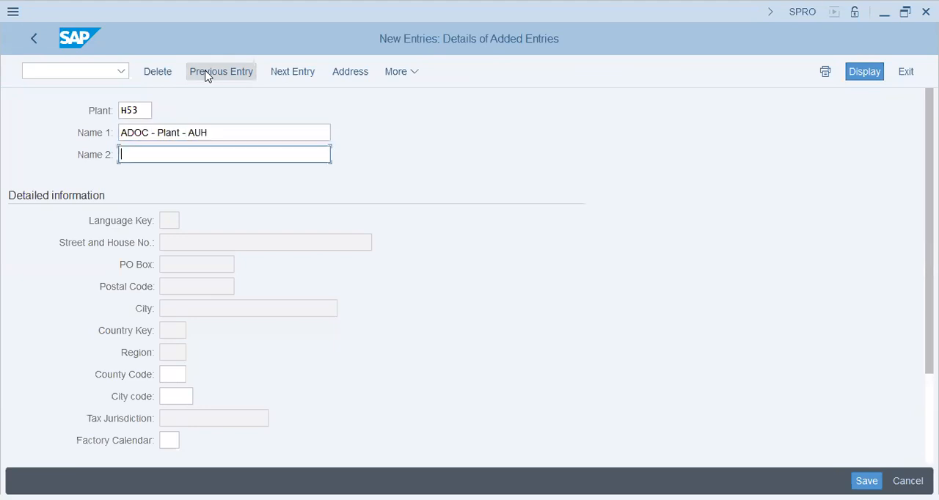
key("Tab")
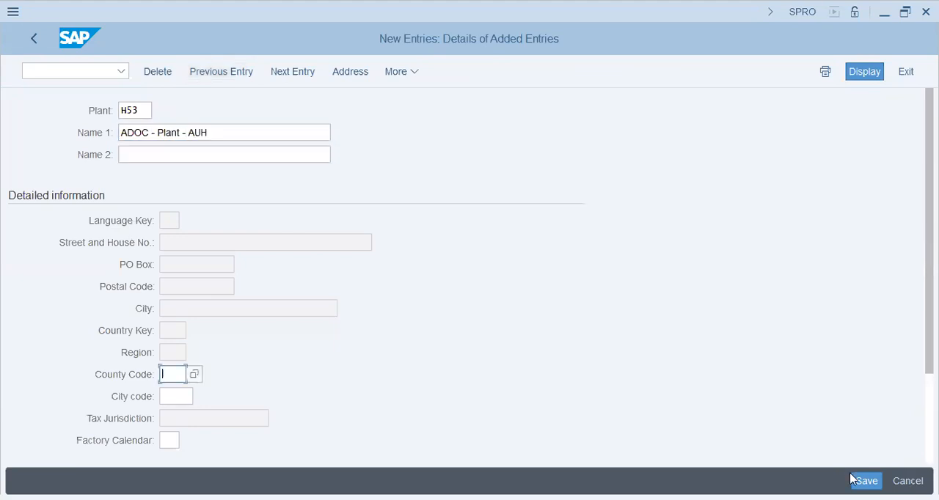
- Set the country in plant H53's address to AE and save the plant in the H53 - ADOC - HCM Config customizing request
key("Return")
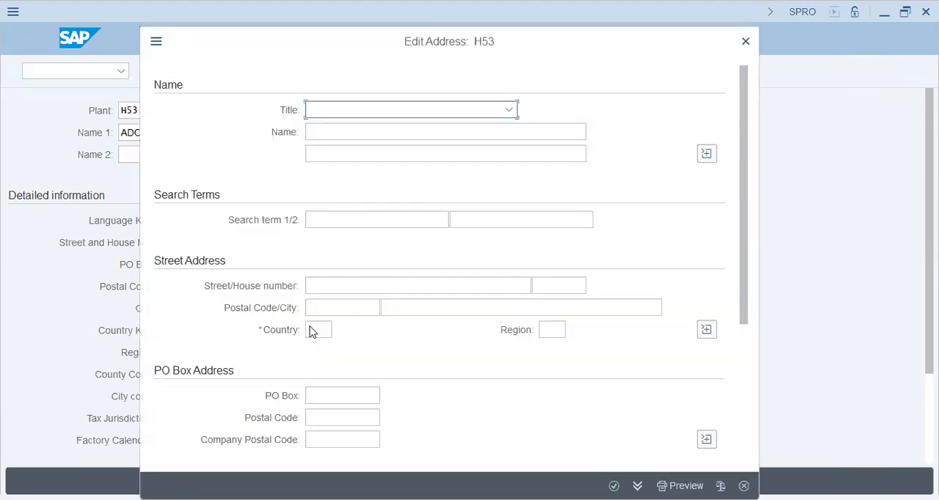
left_click(313, 331)
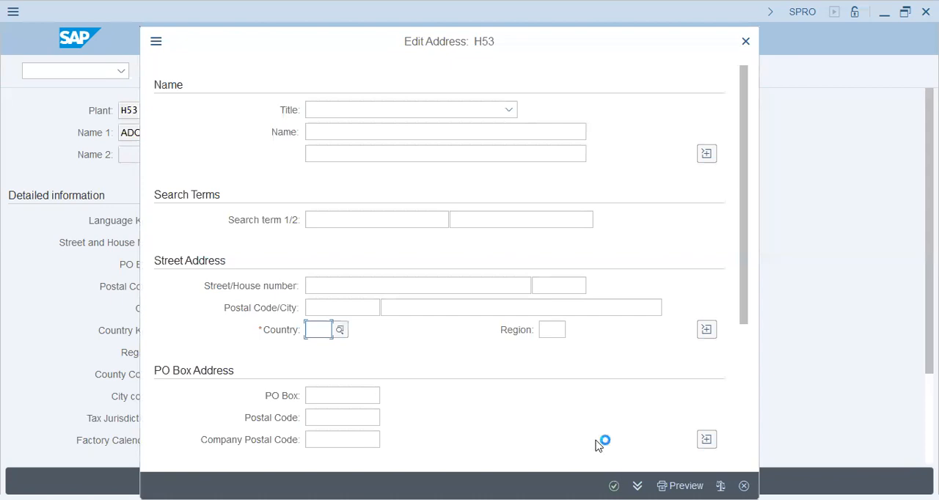
type("AE")
key("Return")
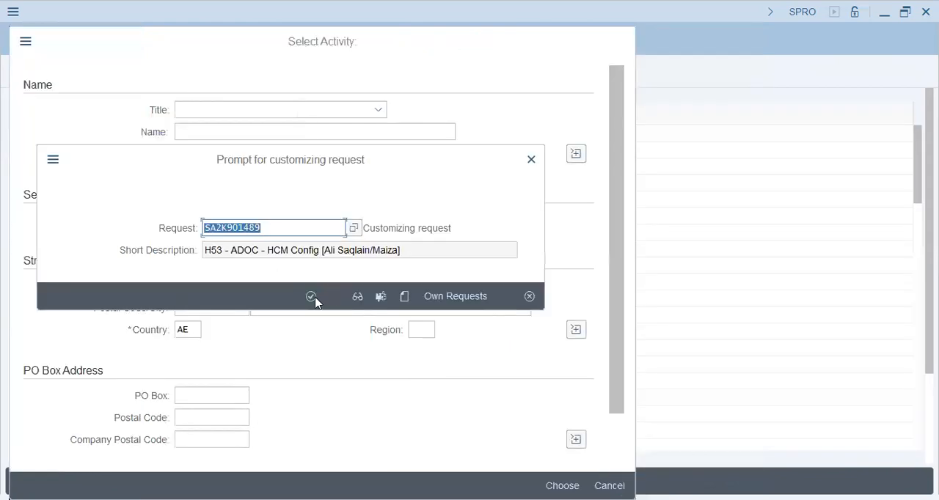
left_click(313, 298)
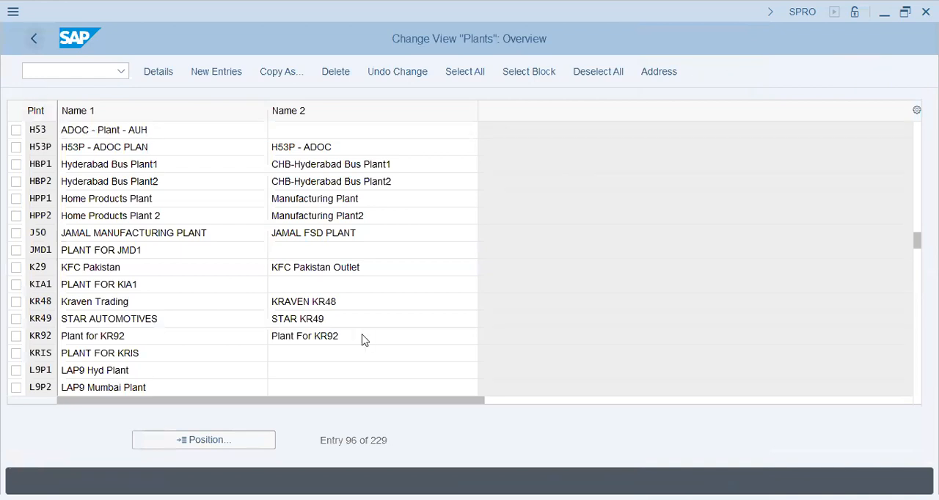
- Leave the plant definition and open the Assign plant to company code activity under Enterprise Structure, Assignment, Logistics - General
left_click(34, 39)
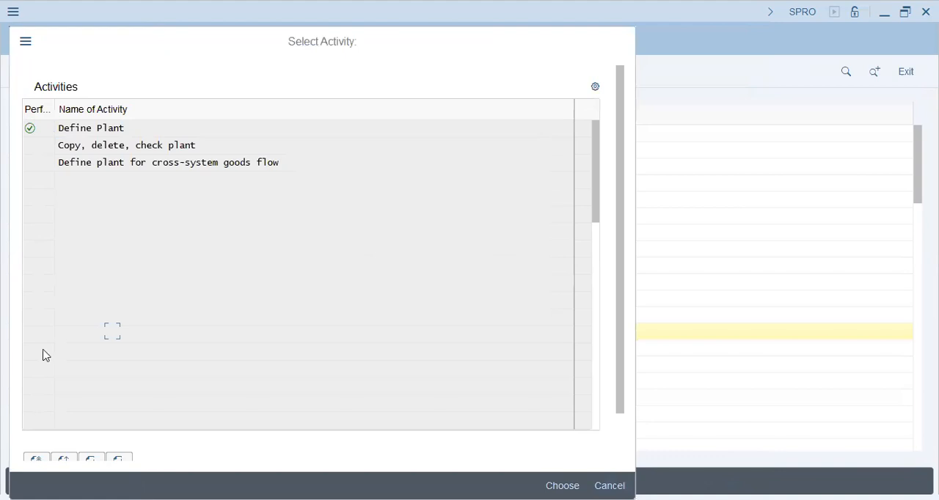
key("Escape")
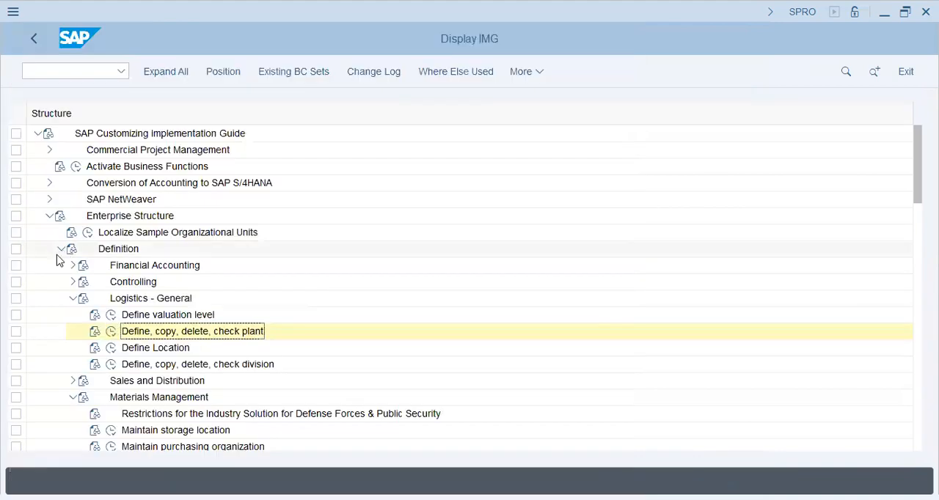
left_click(61, 250)
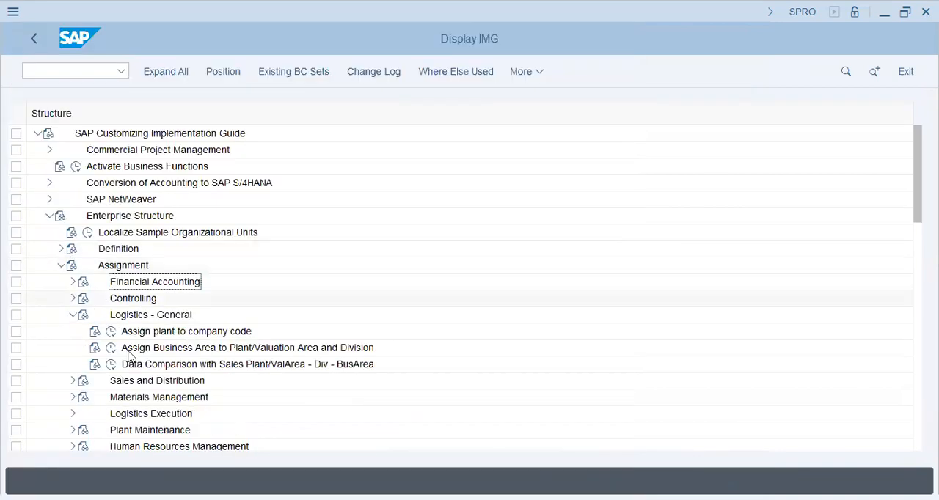
left_click(111, 332)
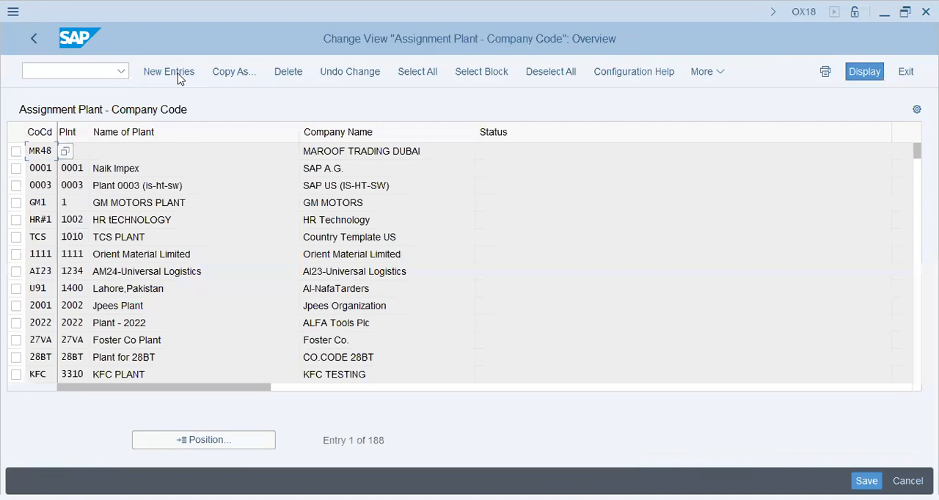
- Add a new entry assigning plant H53 to company code H53C
left_click(179, 74)
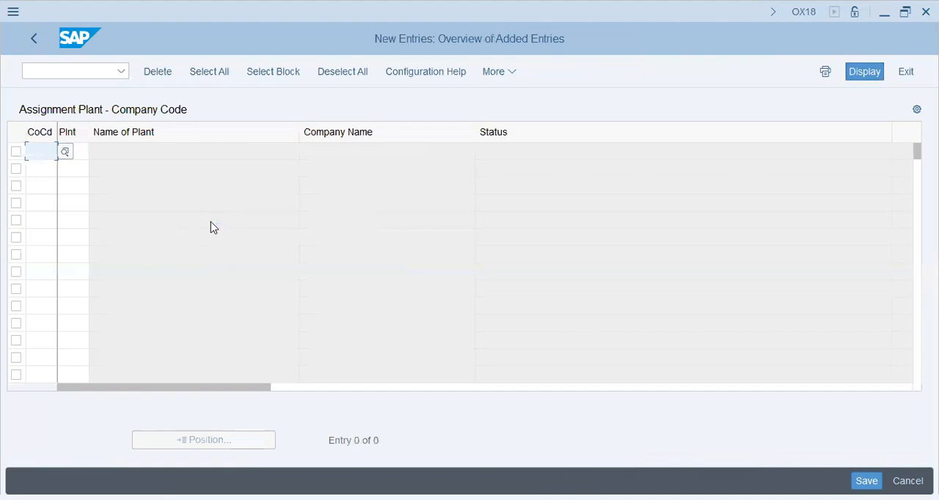
type("H53")
key("Tab")
type("H53")
key("Return")
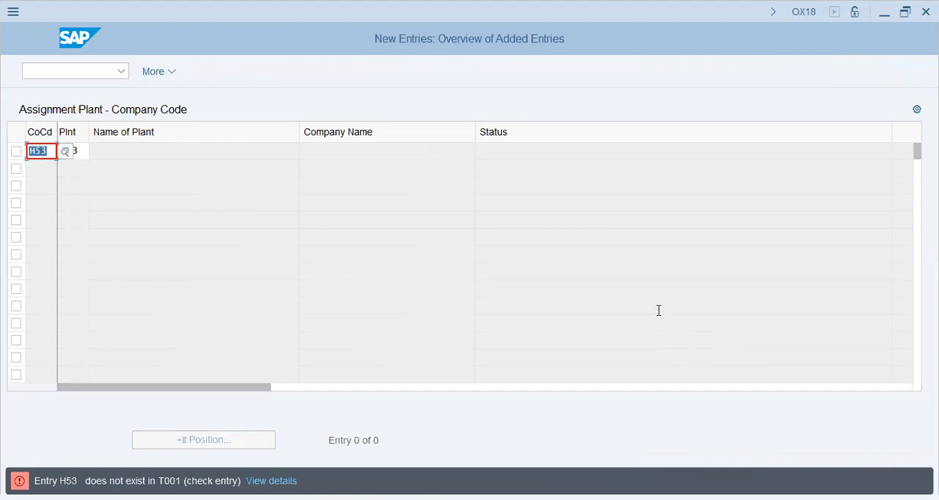
key("Right")
type("C")
key("Return")
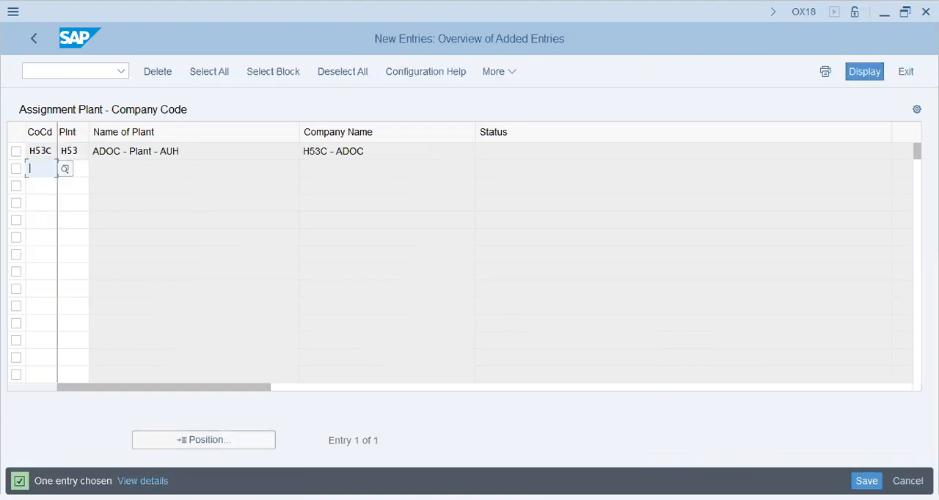
- Save the plant assignment in the customizing request and return to the implementation guide
left_click(867, 481)
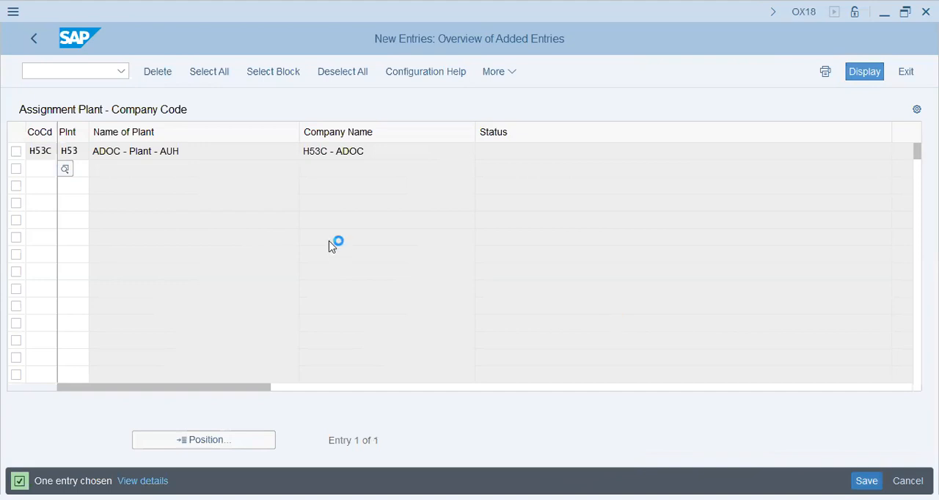
left_click(310, 319)
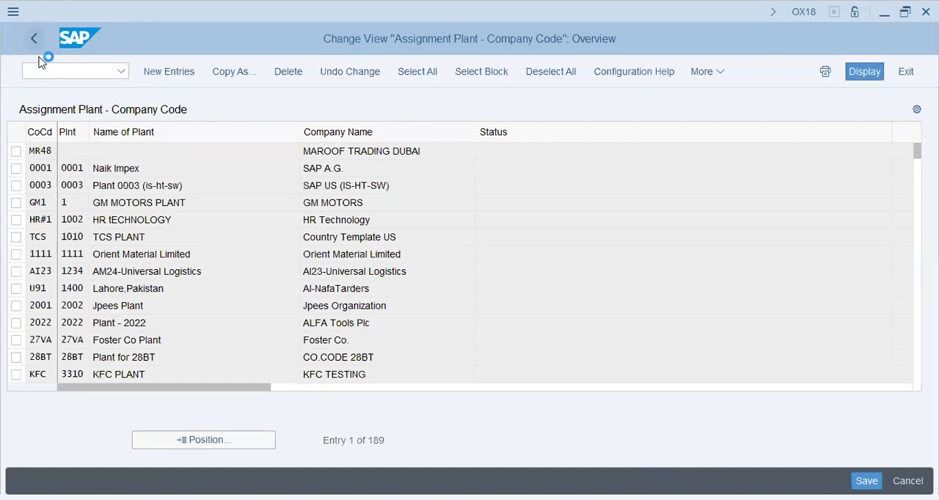
left_click(35, 43)
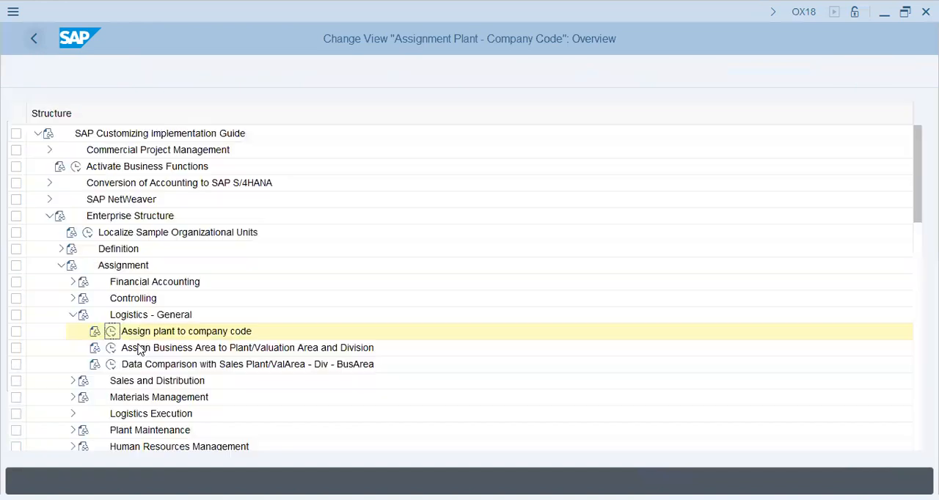
- Open the Assignment of Personnel Area to Company Code activity under Enterprise Structure, Assignment, Human Resources Management
left_click(72, 315)
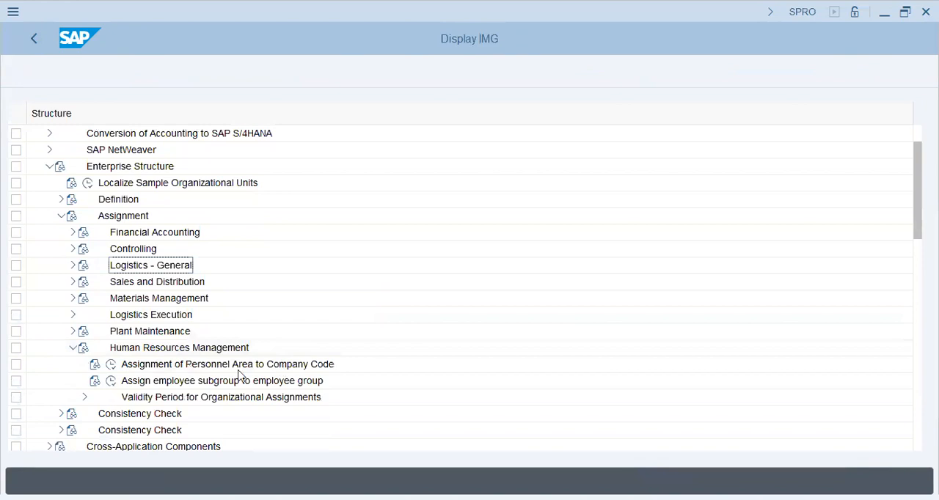
left_click(243, 364)
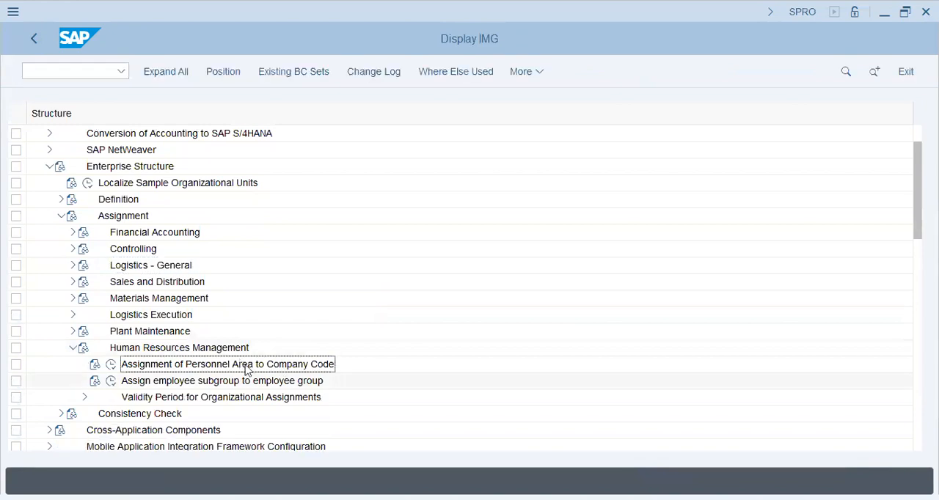
left_click(109, 366)
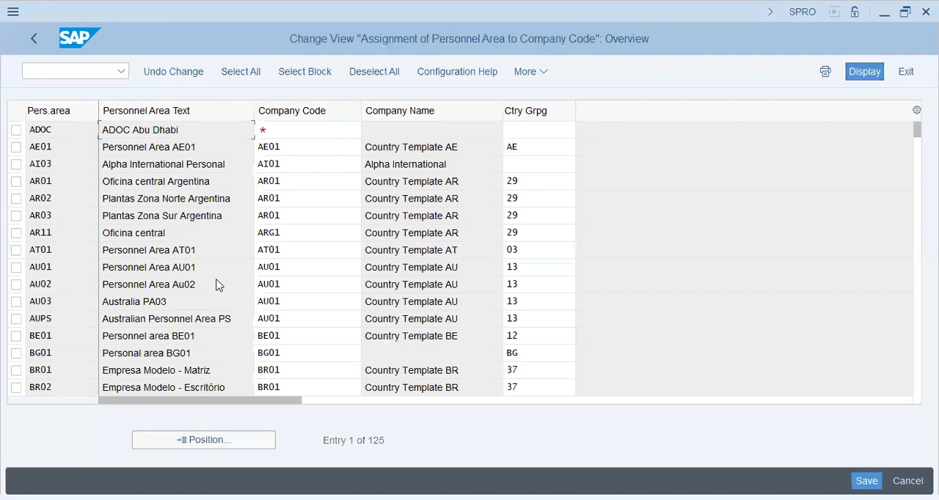
- Assign company code H53C to personnel area ADOC, save it in the H53 - ADOC - HCM Config request and return to the implementation guide
left_click(294, 130)
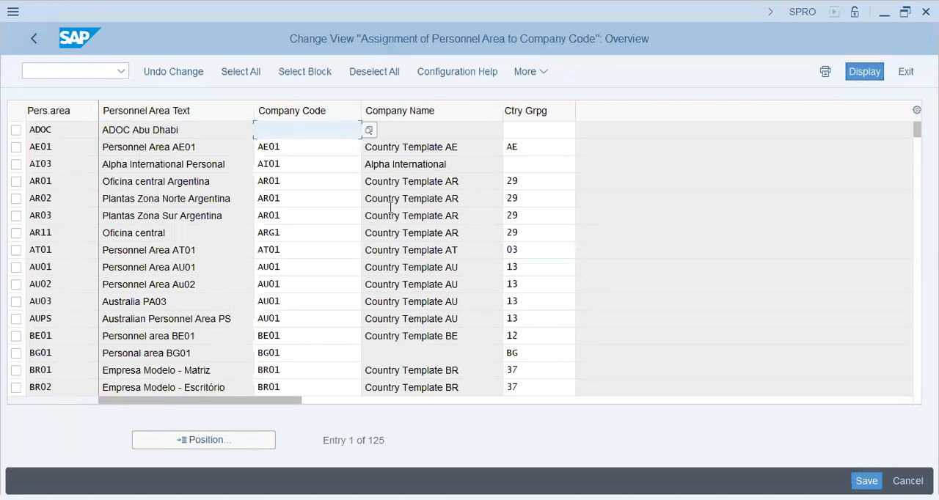
type("h53c")
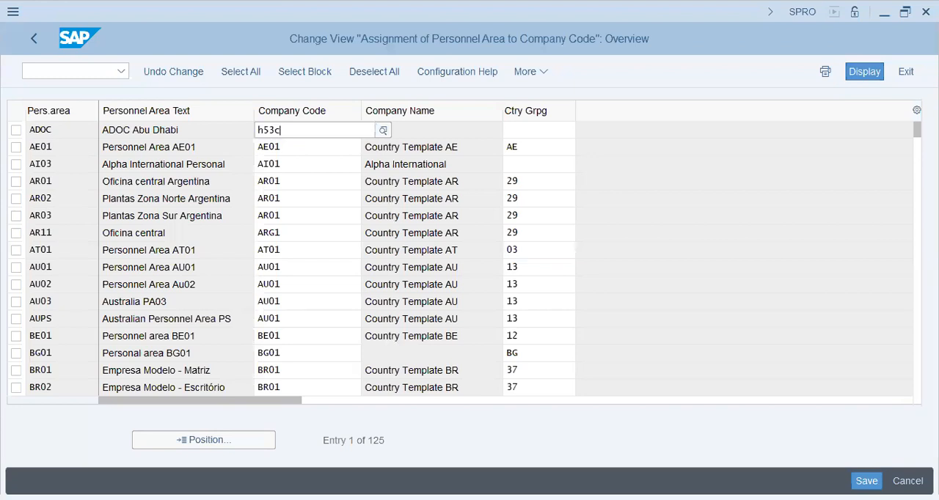
key("Tab")
key("shift+Tab")
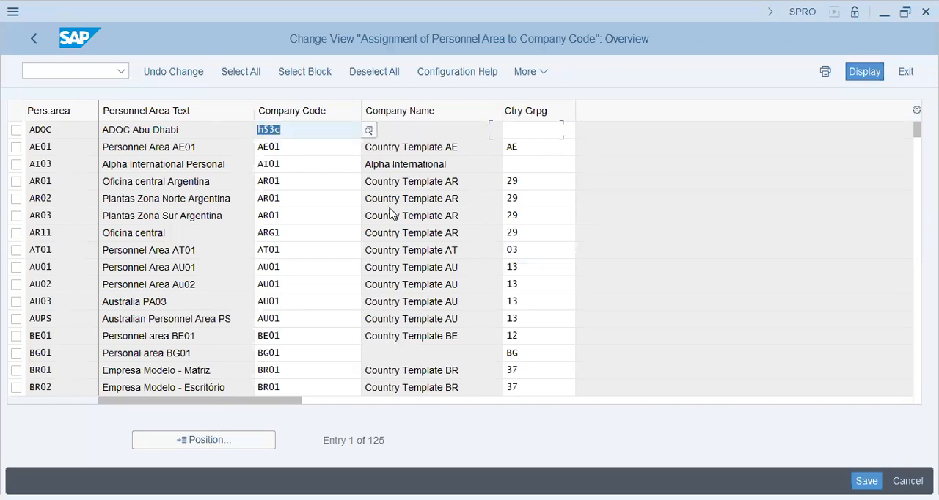
key("Return")
key("ctrl+s")
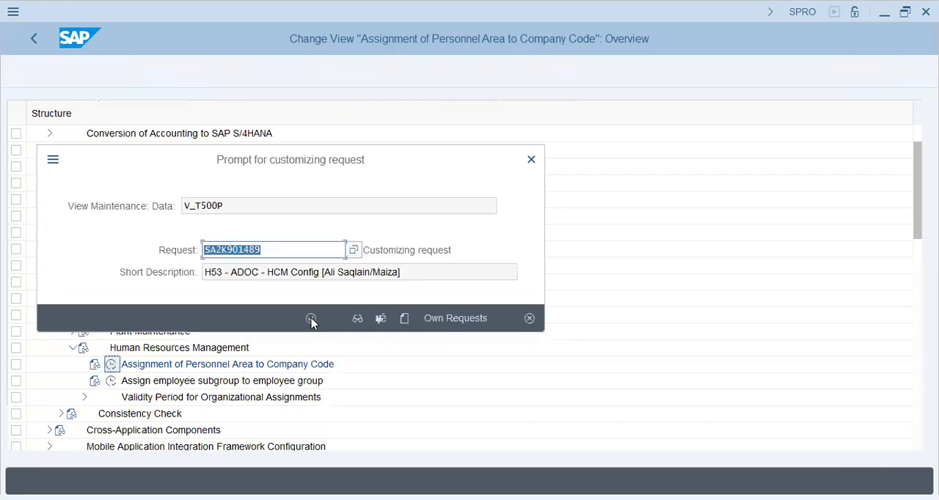
left_click(311, 320)
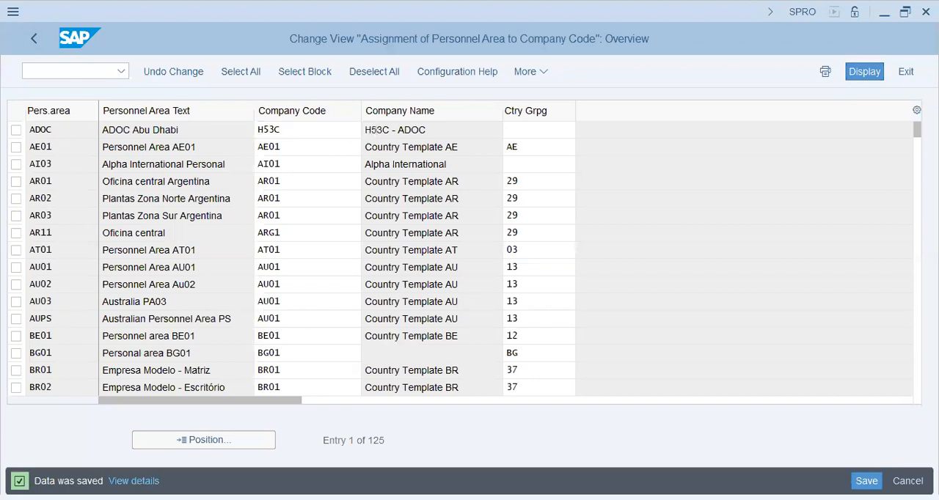
key("F3")
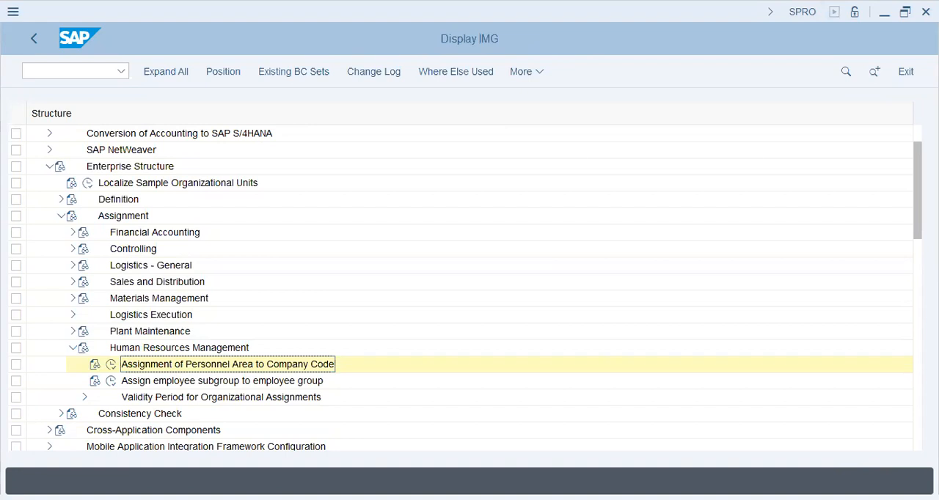
- Reopen the Assignment of Personnel Area to Company Code activity and open the country grouping choices for personnel area ADOC
left_click(111, 367)
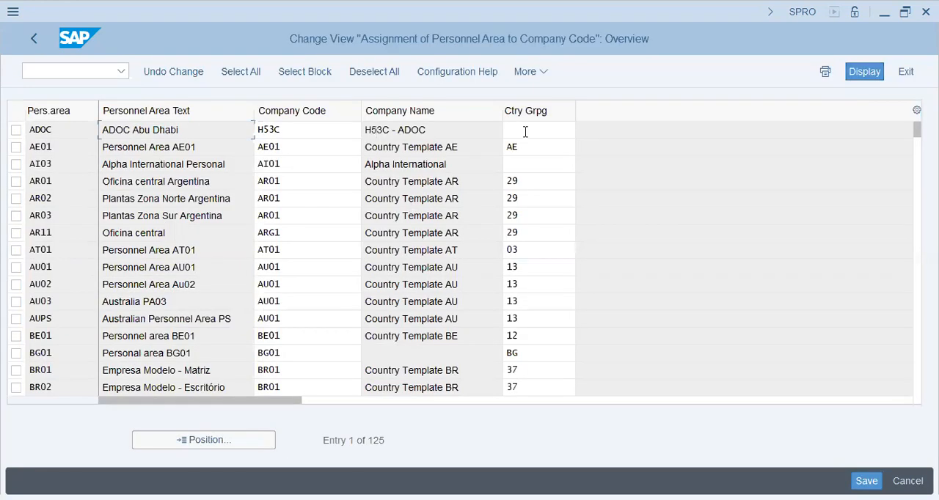
left_click(588, 135)
left_click(586, 133)
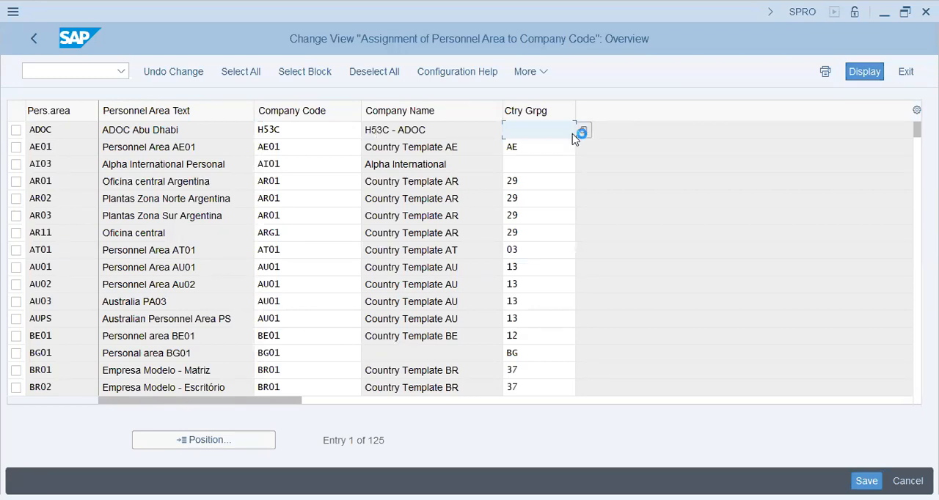